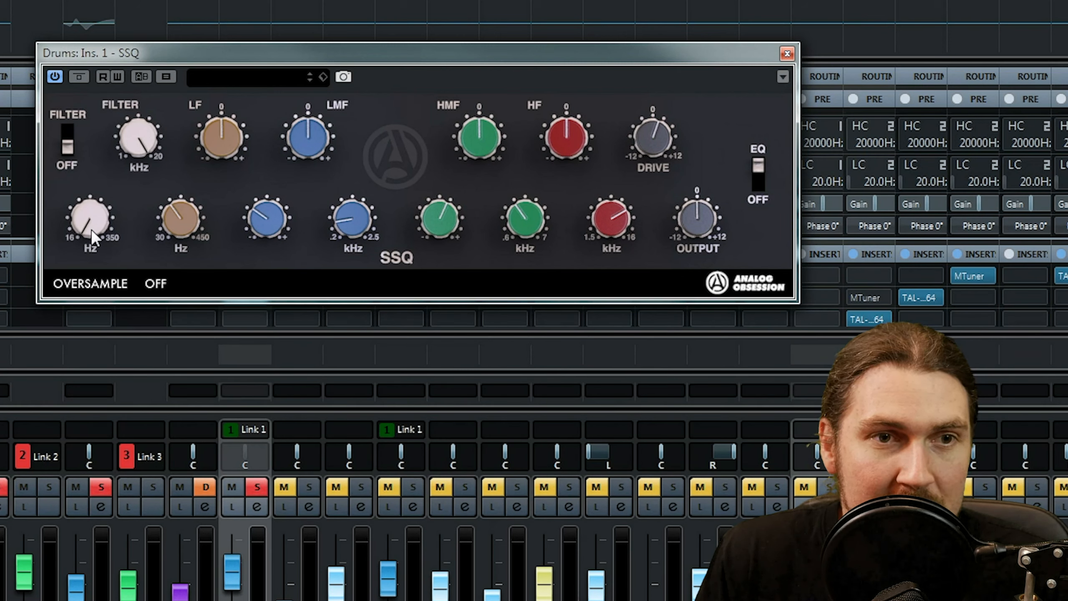
Sweep the Drive of the SSQ equalizer on the Drums channel up to +12 and back, ending at 0.
drag(88, 206, 88, 181)
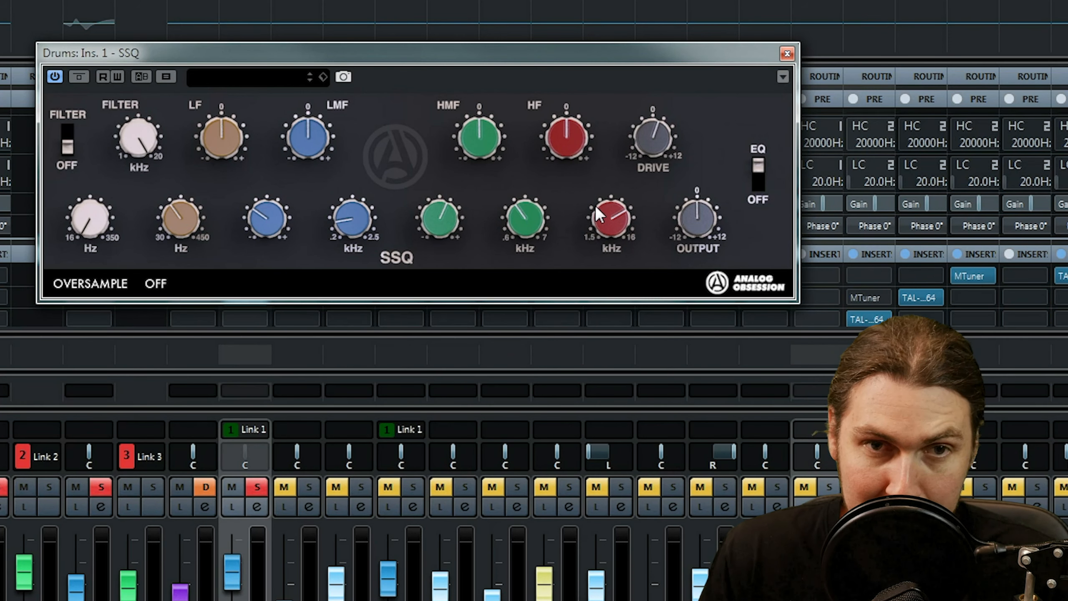
drag(653, 114, 662, 159)
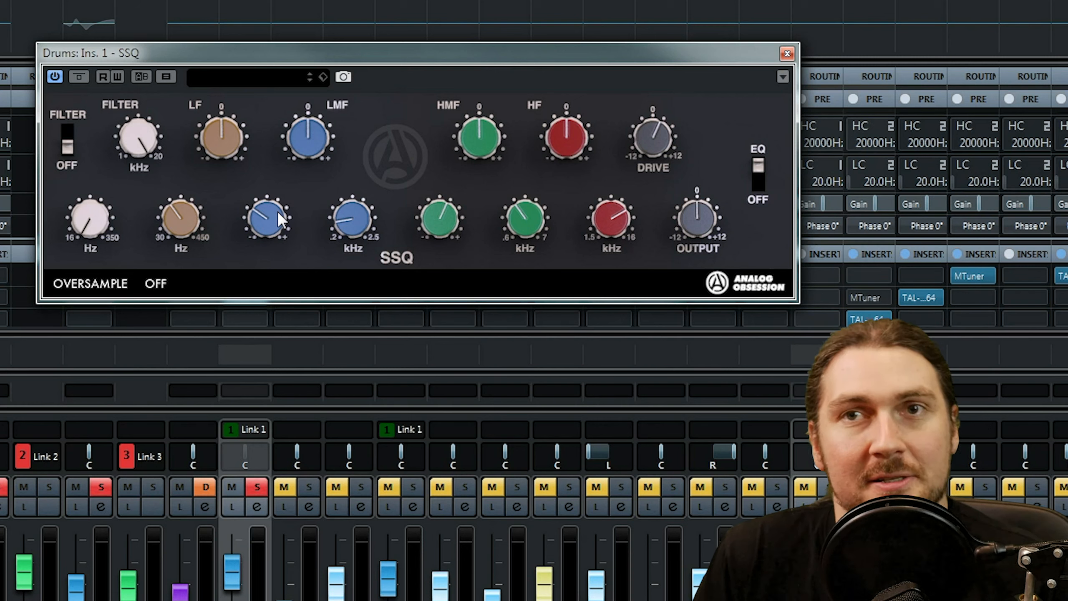
drag(665, 140, 644, 341)
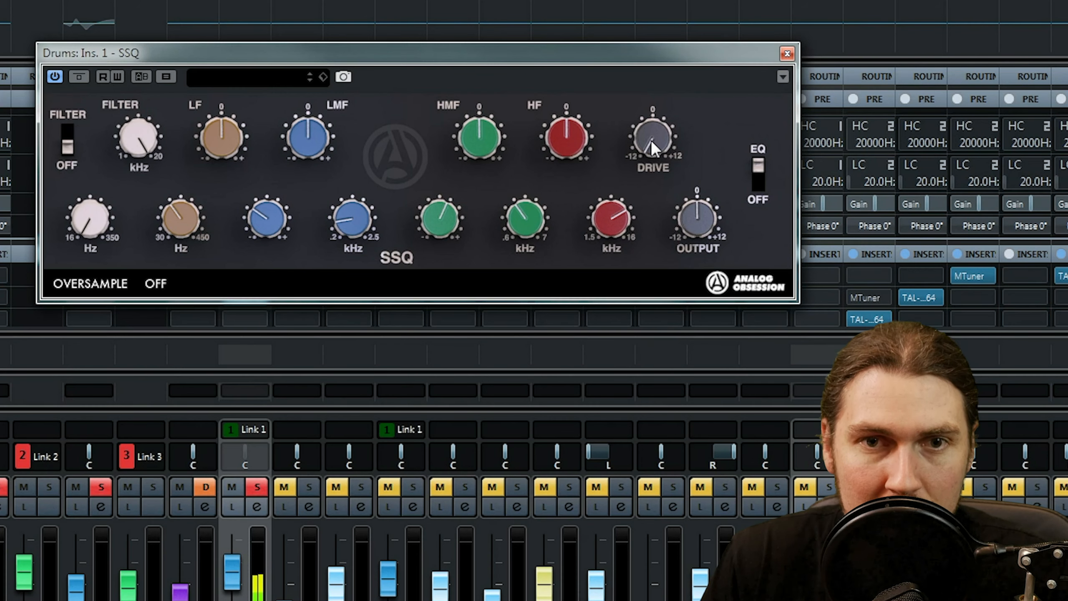
drag(652, 135, 654, 0)
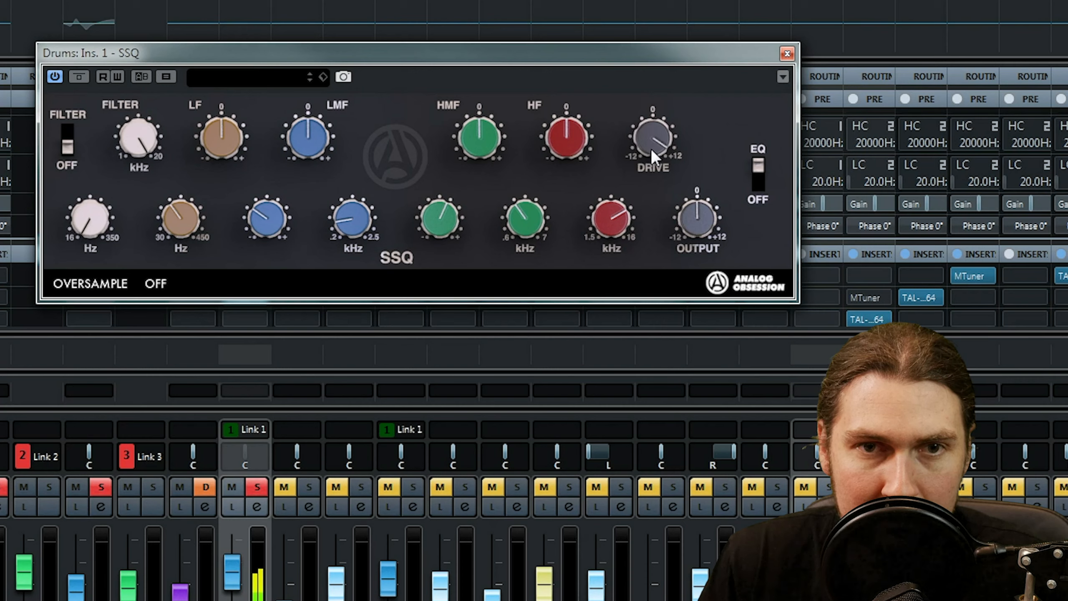
drag(647, 170, 630, 249)
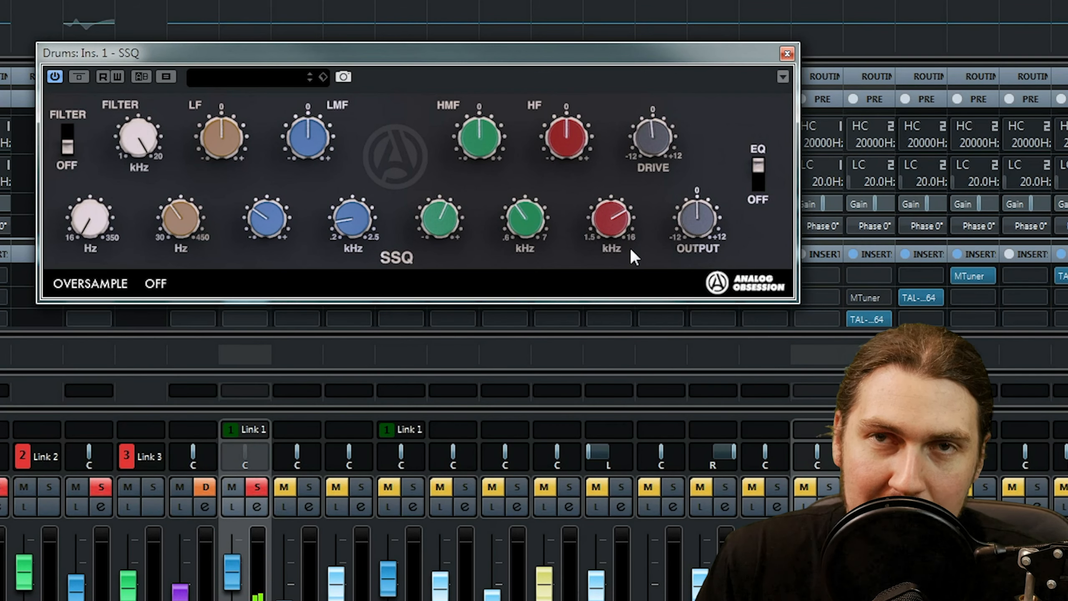
drag(630, 249, 631, 243)
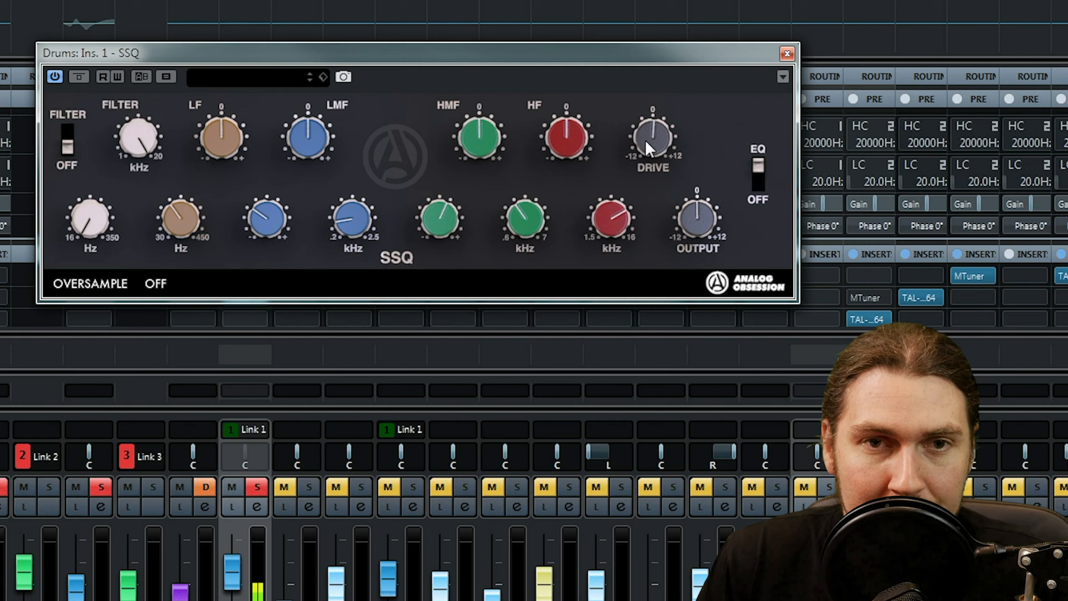
drag(648, 136, 663, 5)
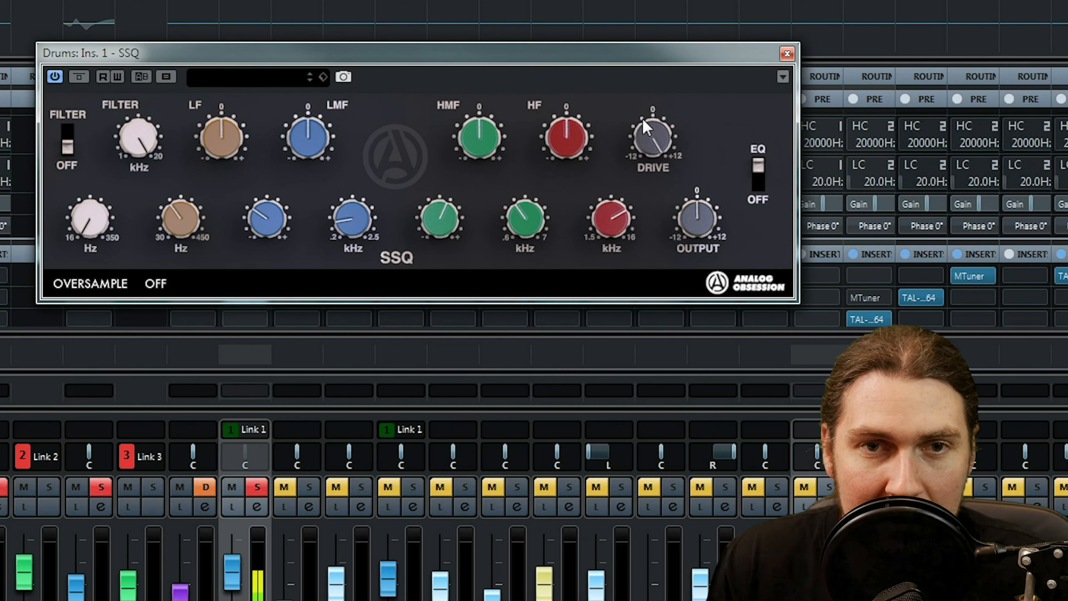
drag(649, 122, 637, 162)
drag(621, 219, 638, 140)
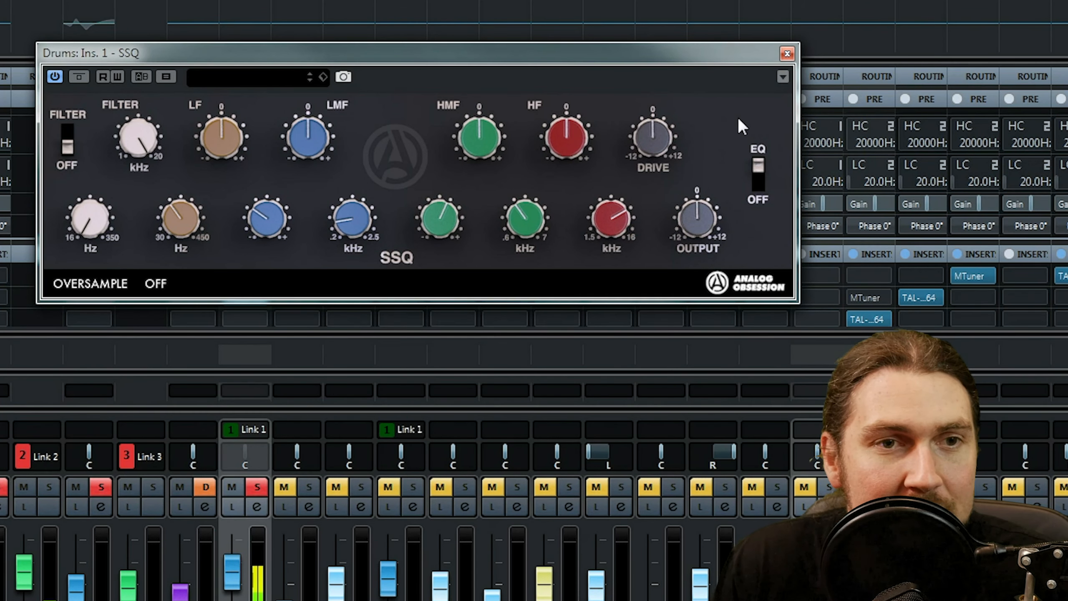
Turn on the filter section and sweep the high-pass cutoff up to 350 Hz and back down to 16 Hz.
drag(93, 223, 101, 0)
click(65, 132)
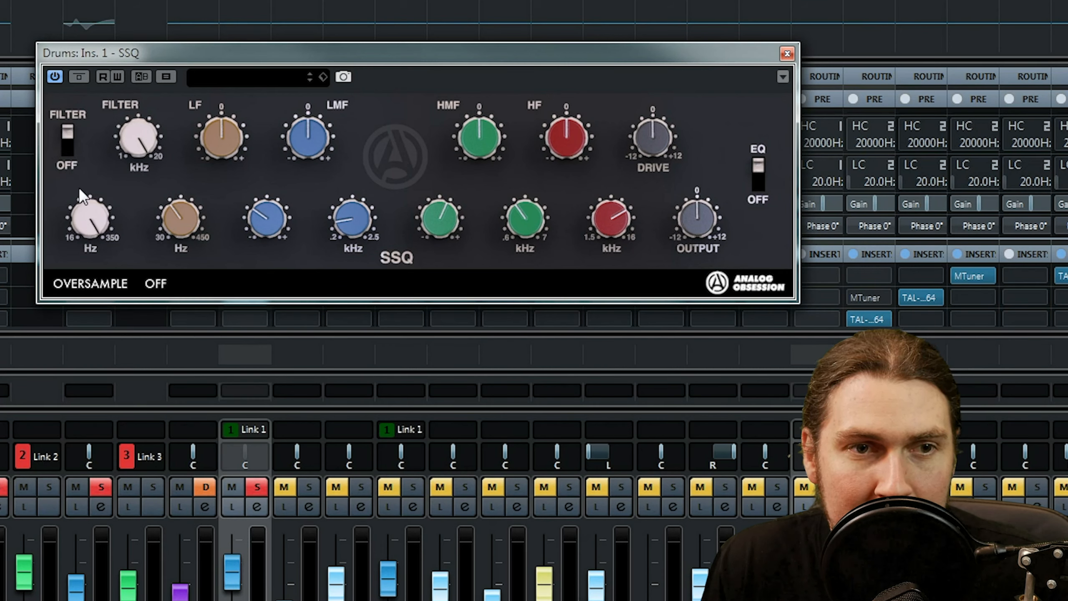
drag(75, 197, 9, 436)
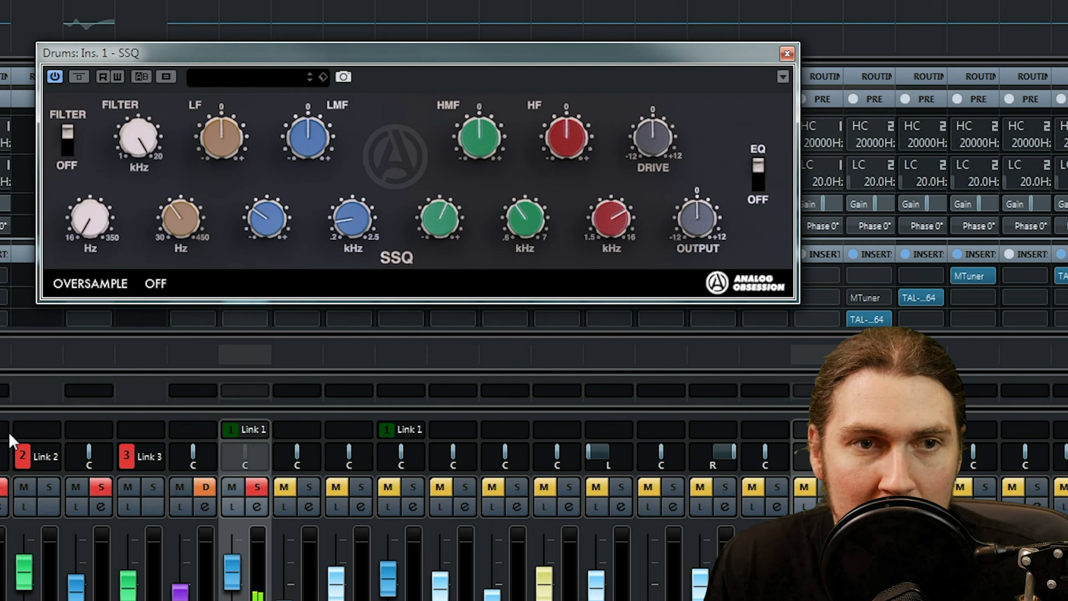
drag(127, 166, 121, 193)
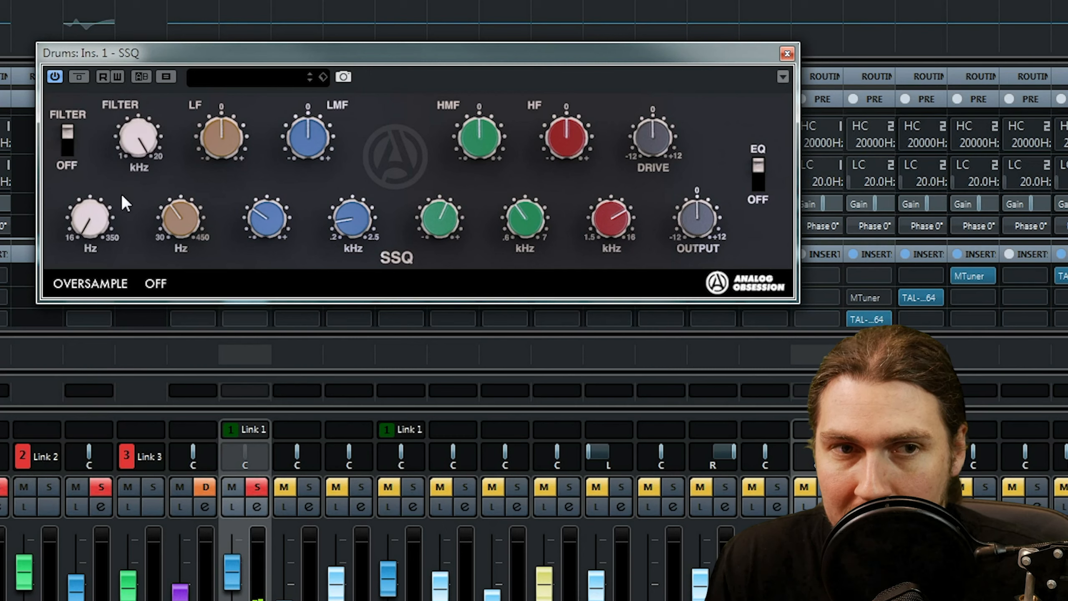
Boost the LF band, sweep its frequency up to 450 Hz and down to 30 Hz, and reset the LF gain to 0.
drag(230, 135, 247, 39)
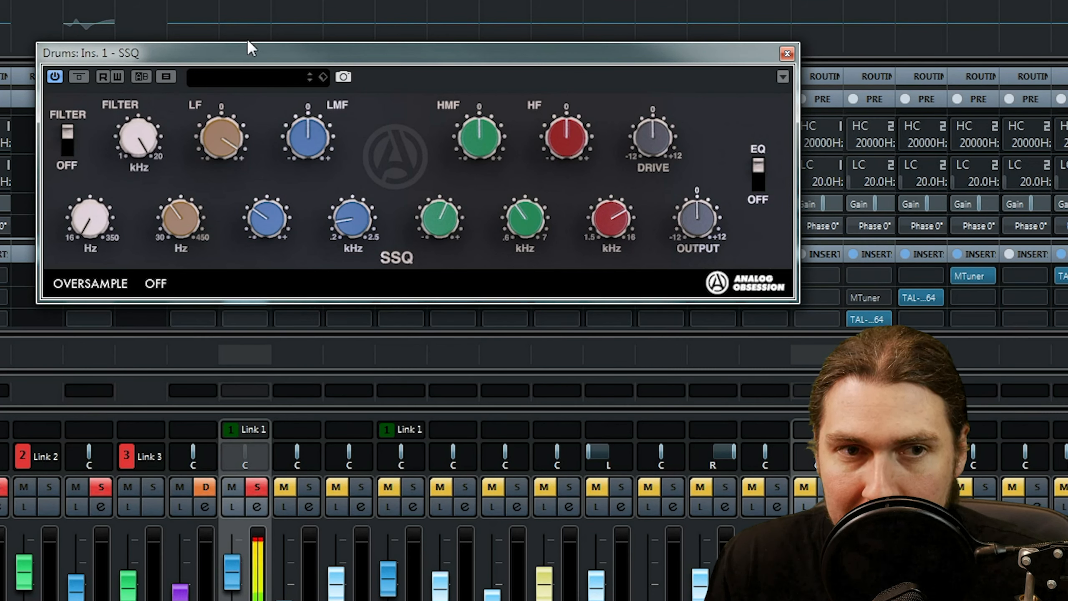
drag(190, 209, 212, 140)
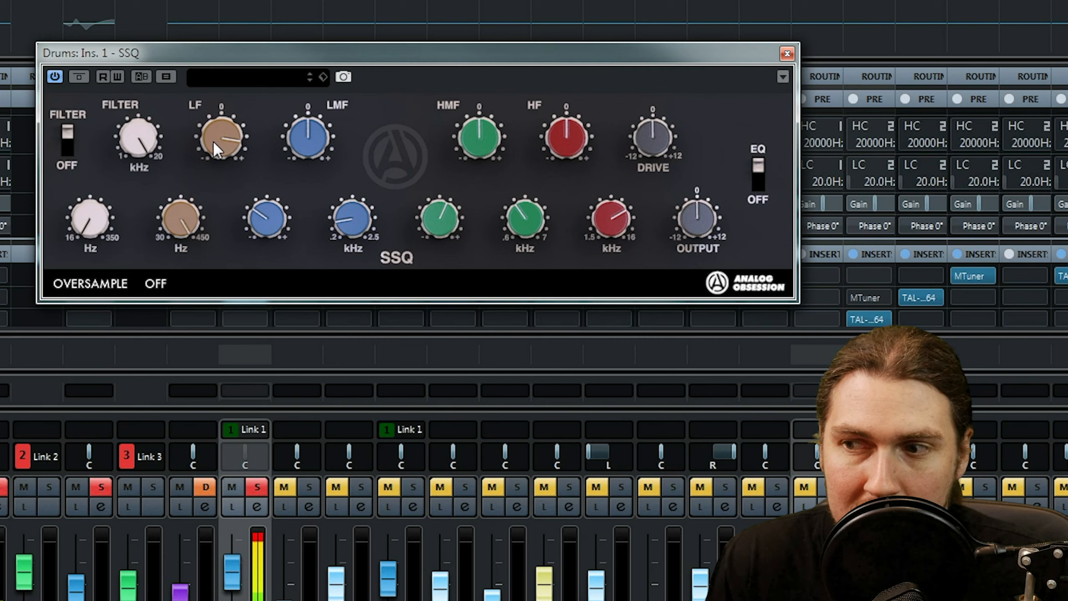
drag(184, 210, 135, 427)
double_click(223, 127)
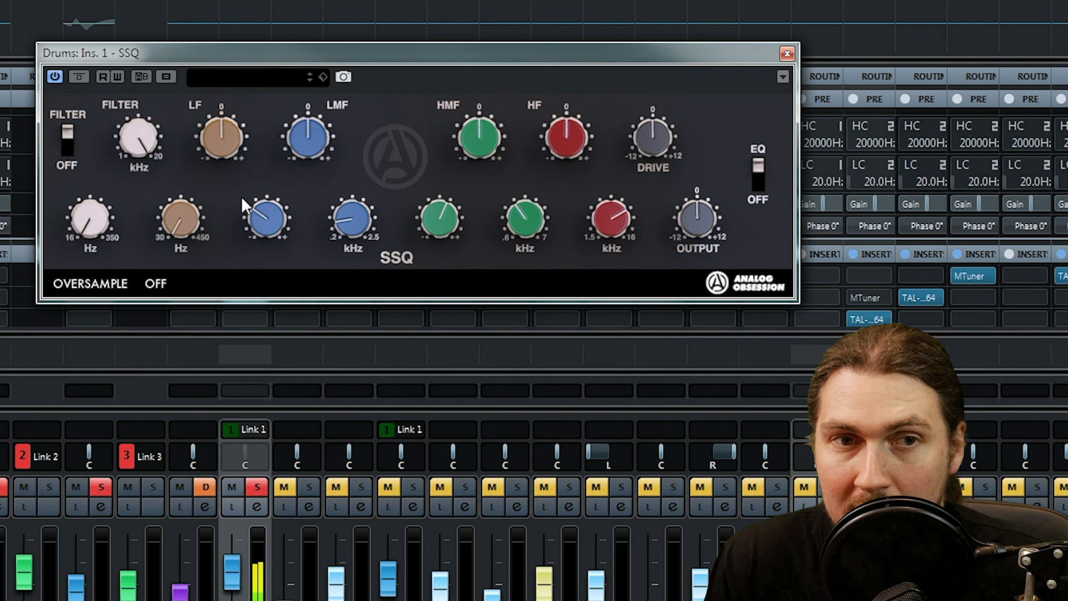
Boost the LMF gain to maximum, sweep its Q from minimum to maximum, and lower its frequency to .2 kHz.
drag(310, 135, 324, 13)
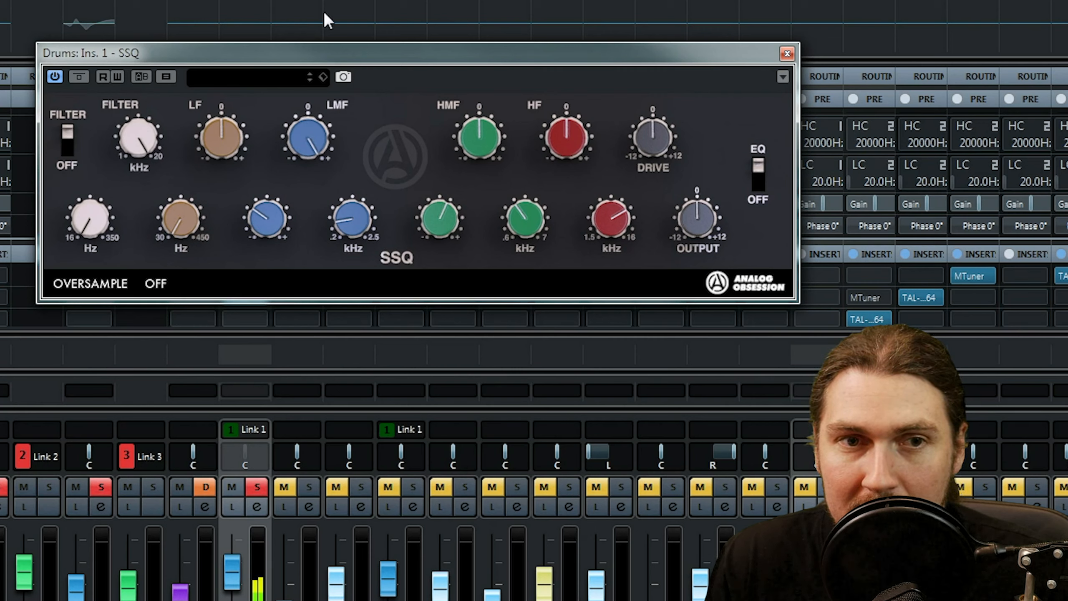
drag(268, 216, 267, 342)
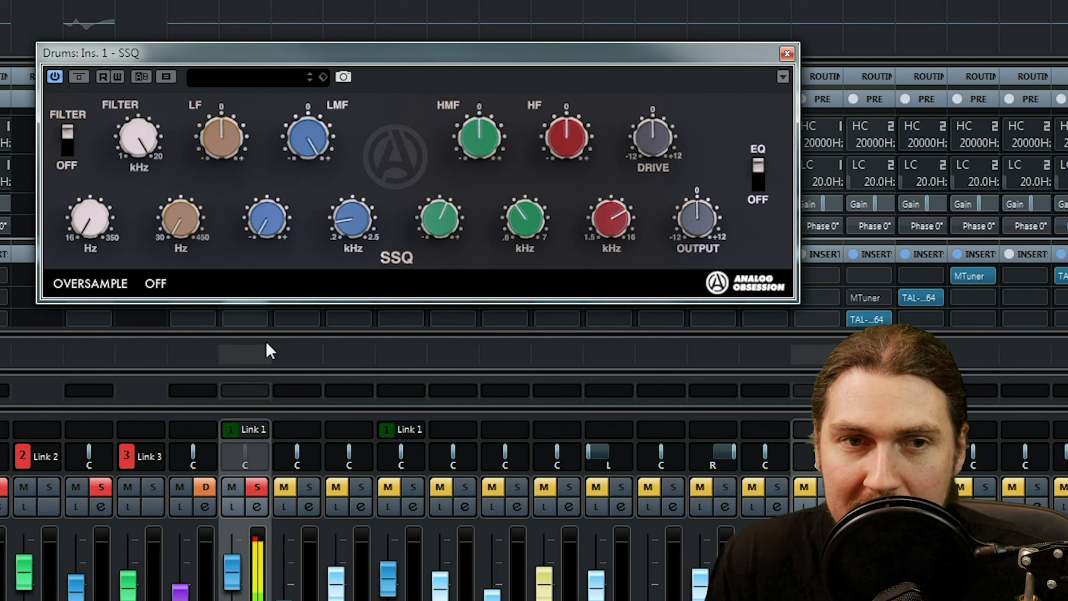
drag(281, 212, 289, 3)
drag(338, 222, 310, 255)
Cut the LMF gain to minimum, sweep its Q down and back to maximum, and return the gain to 0.
drag(300, 134, 285, 419)
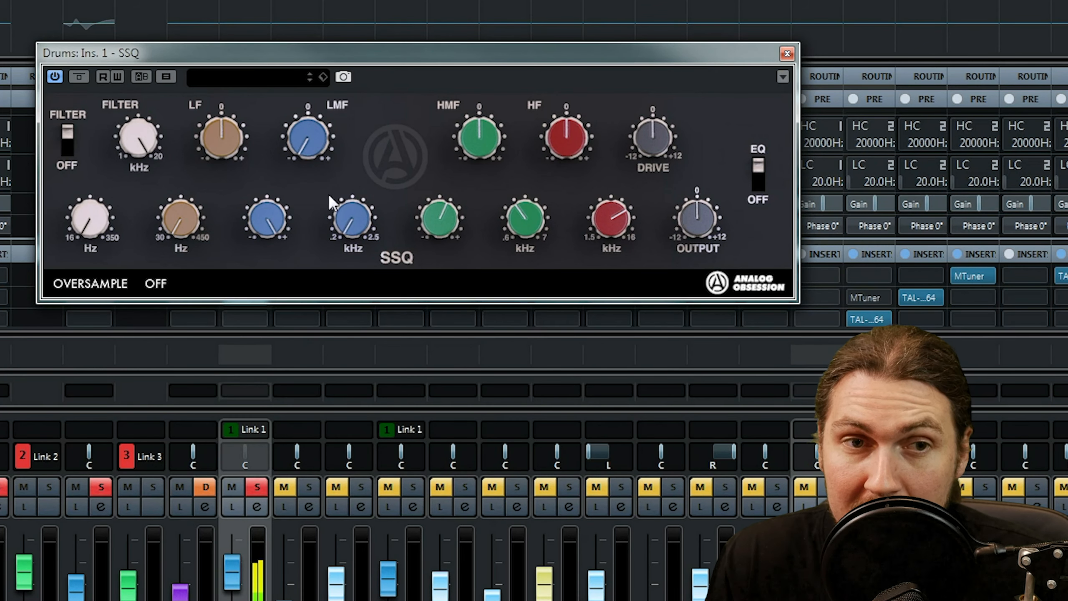
drag(264, 213, 243, 589)
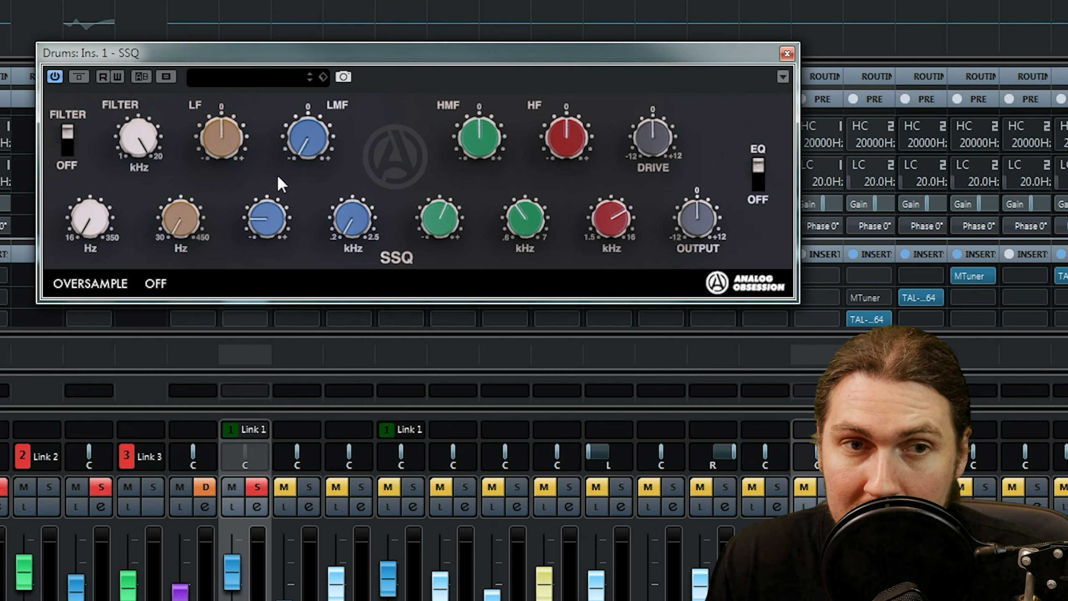
drag(277, 175, 290, 2)
drag(311, 146, 315, 129)
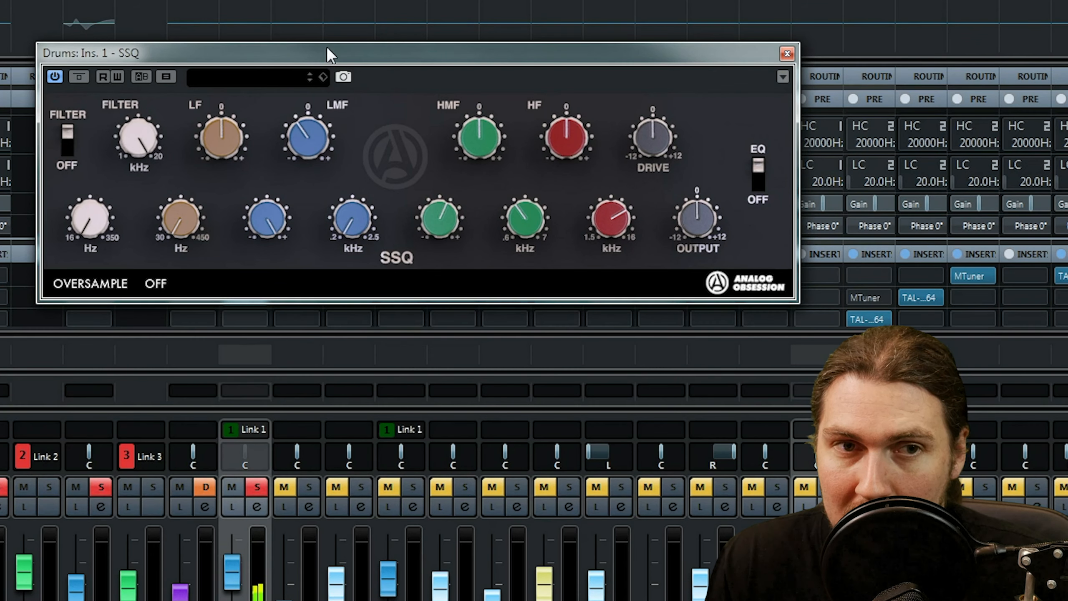
drag(326, 35, 306, 155)
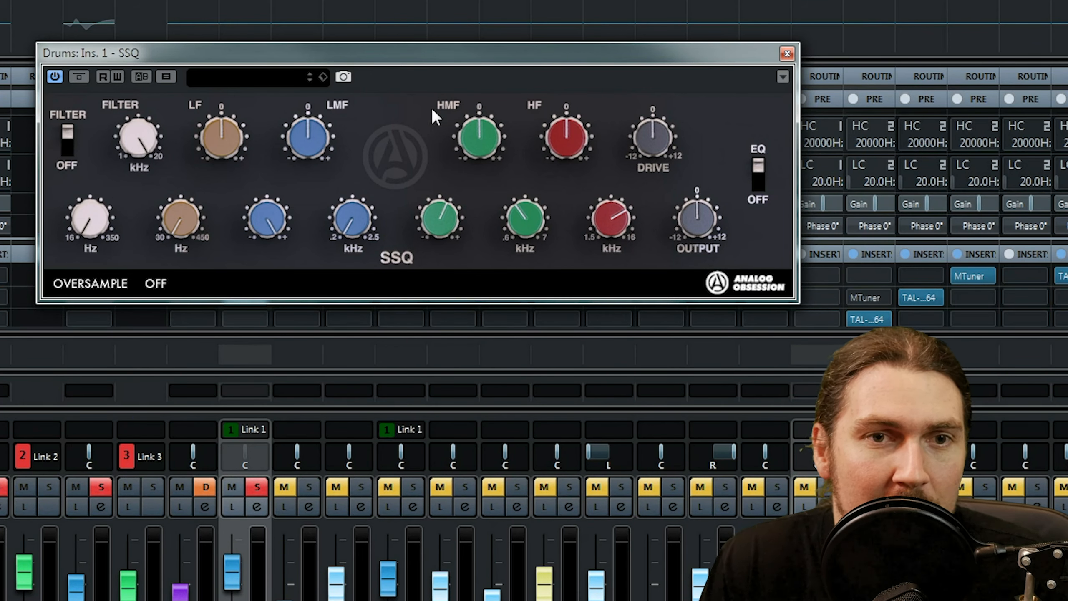
Sweep the HMF gain from full boost to full cut and back to 0, setting maximum Q and a lower frequency.
drag(478, 122, 479, 13)
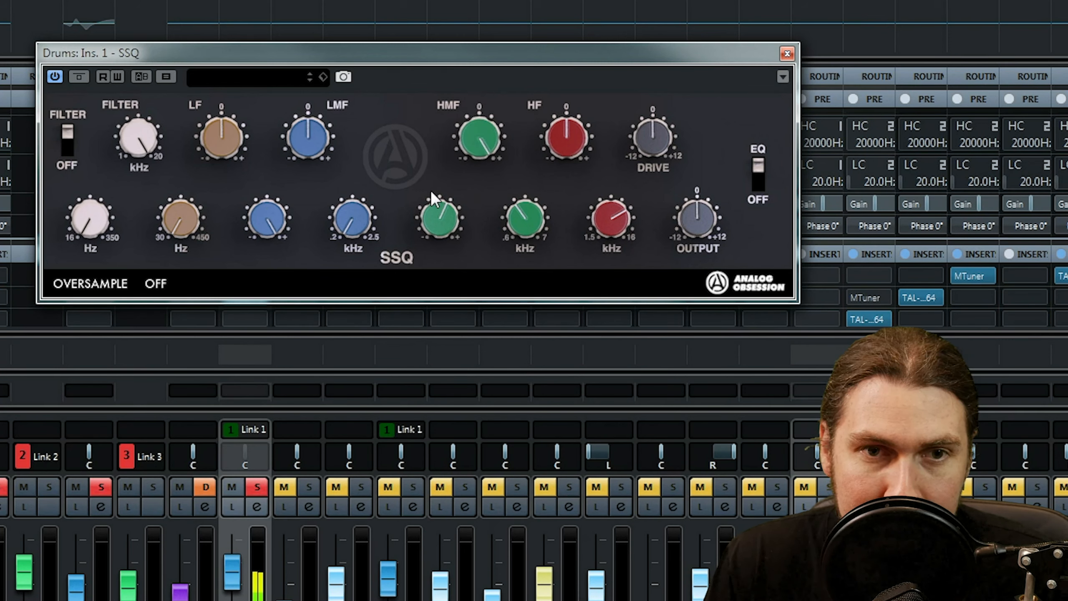
drag(521, 249, 512, 224)
drag(511, 170, 520, 113)
drag(446, 234, 434, 275)
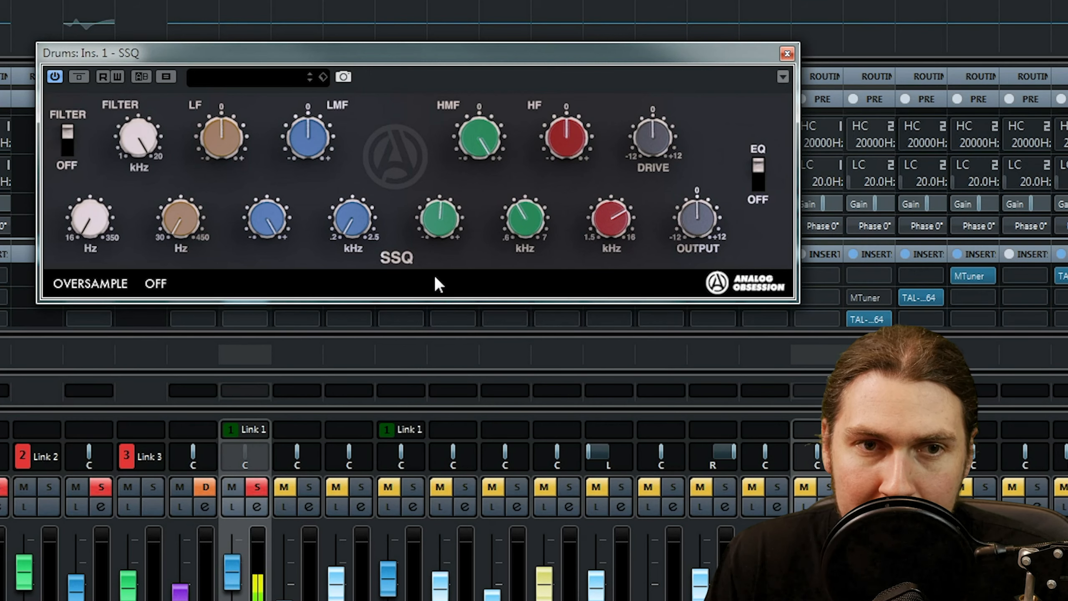
drag(444, 203, 471, 589)
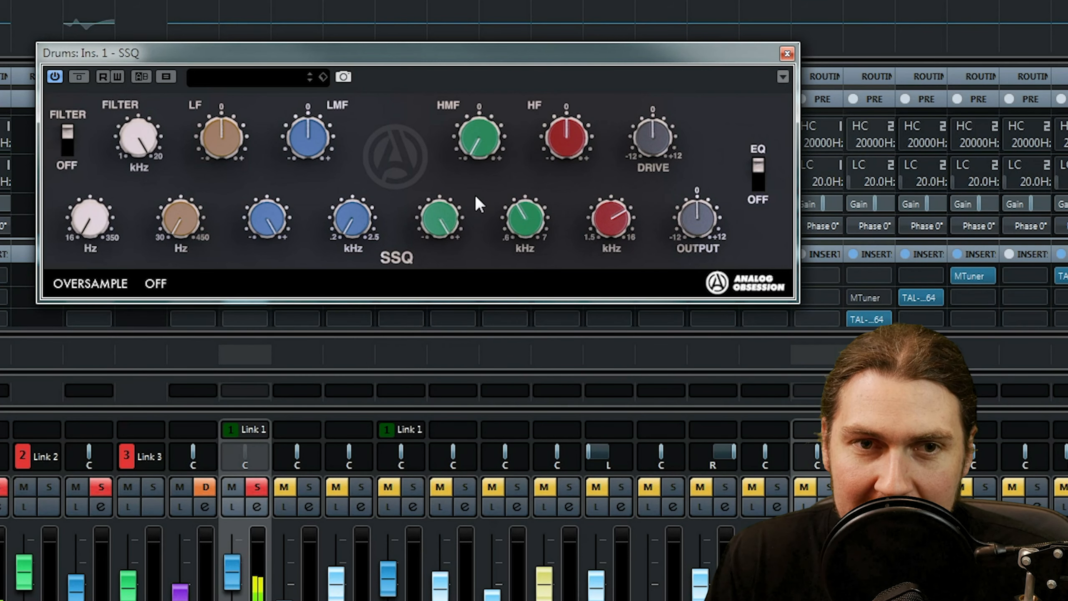
drag(383, 467, 461, 163)
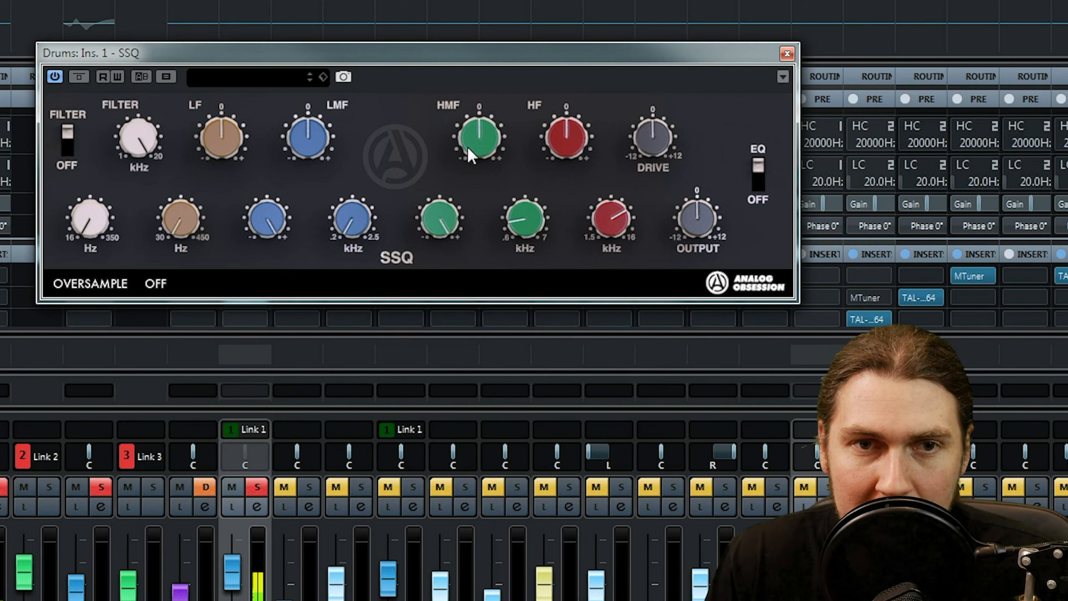
Boost the HF band and sweep its frequency up to 16 kHz, returning the HF gain to 0 and lowering the frequency.
drag(574, 142, 588, 30)
mouse_move(601, 244)
mouse_down()
mouse_move(584, 364)
mouse_move(605, 250)
mouse_up()
drag(612, 208, 621, 30)
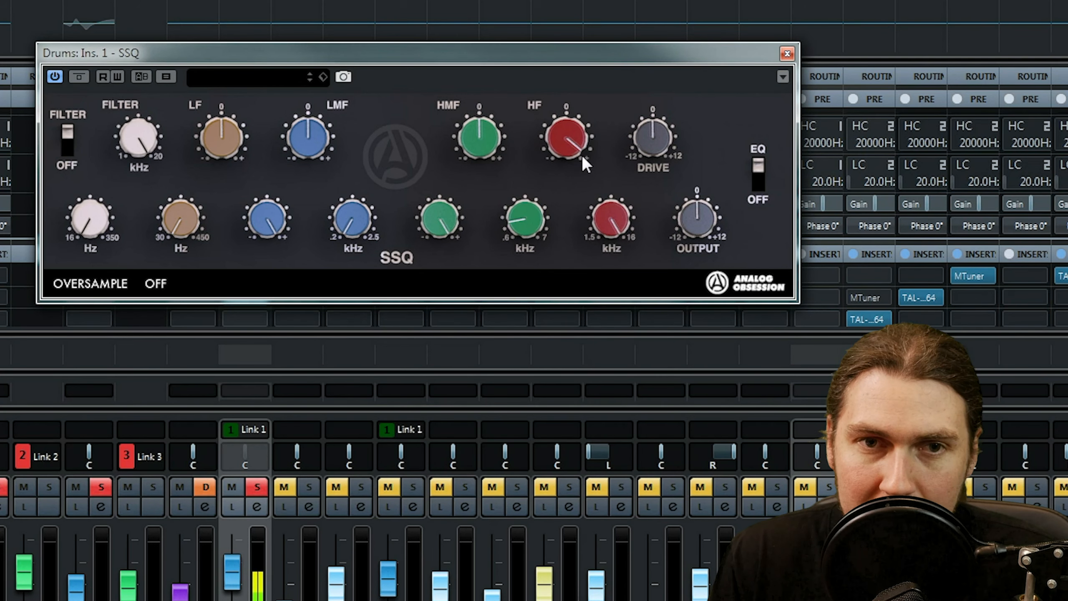
double_click(604, 223)
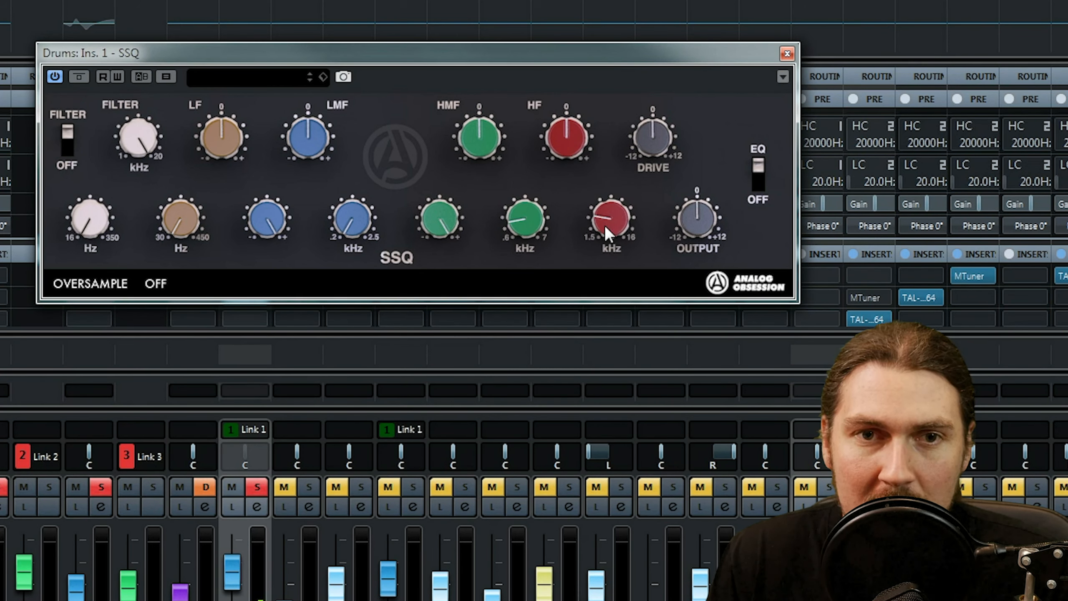
double_click(649, 124)
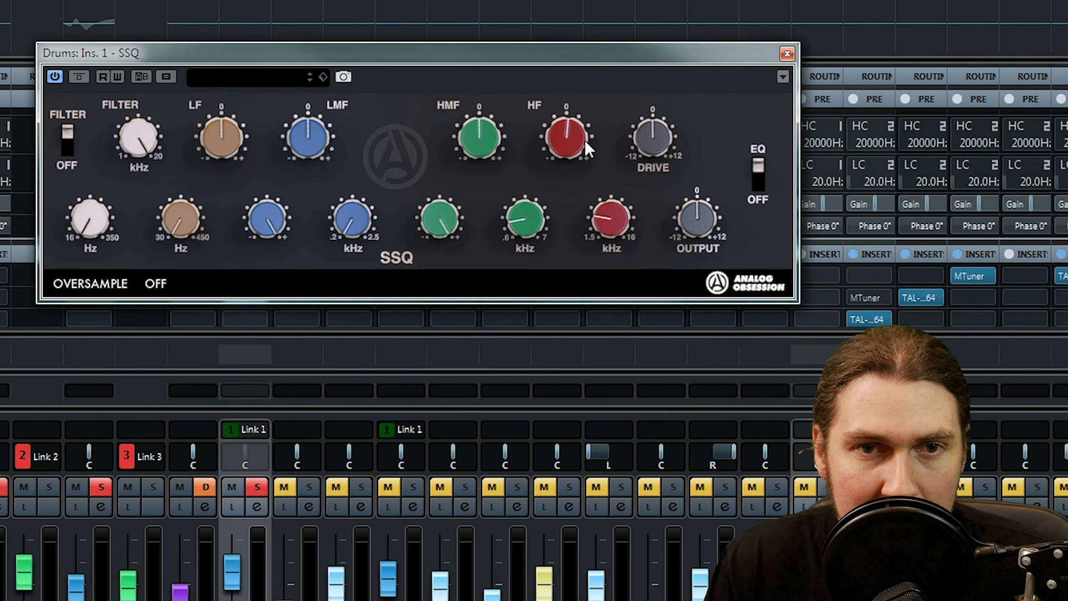
Boost the HF gain to about two o'clock and raise its frequency to about one o'clock.
drag(592, 107, 589, 119)
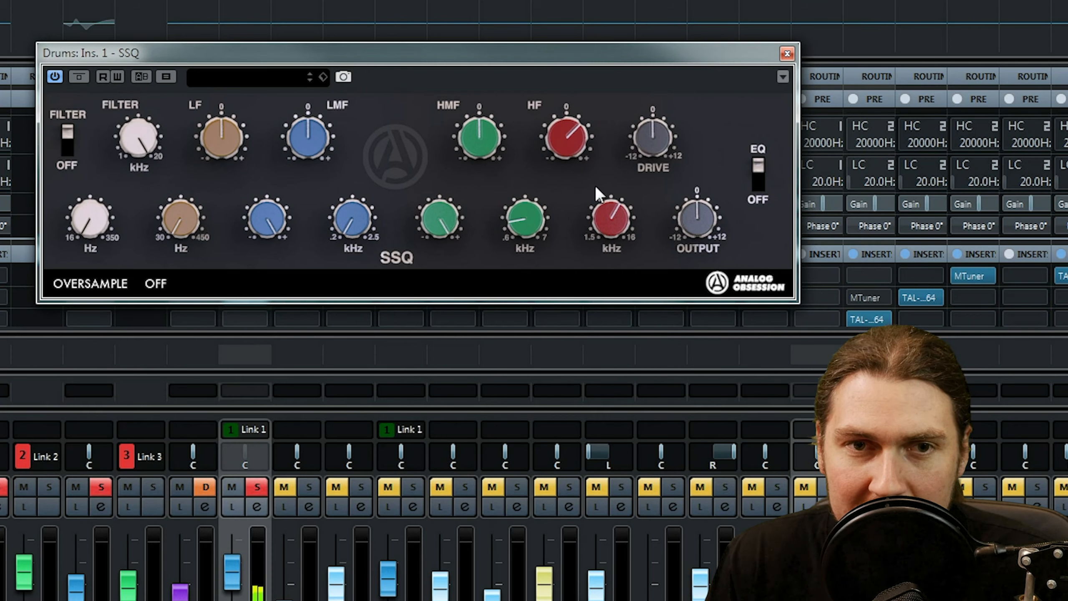
drag(599, 198, 591, 252)
drag(609, 173, 610, 159)
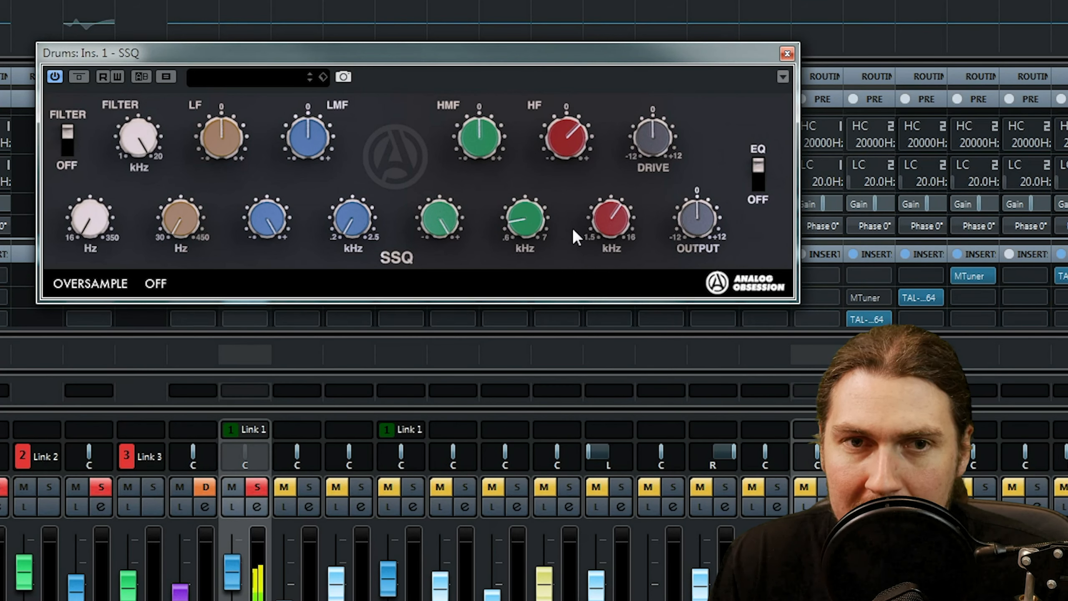
Set the LMF band to a mild cut at about eleven o'clock, with its frequency raised slightly and its Q reduced.
drag(318, 96, 333, 13)
drag(350, 215, 358, 158)
drag(267, 230, 306, 275)
Boost the LF gain to about one o'clock and raise the LF frequency slightly above its 30 Hz minimum.
drag(229, 164, 241, 143)
drag(192, 238, 198, 193)
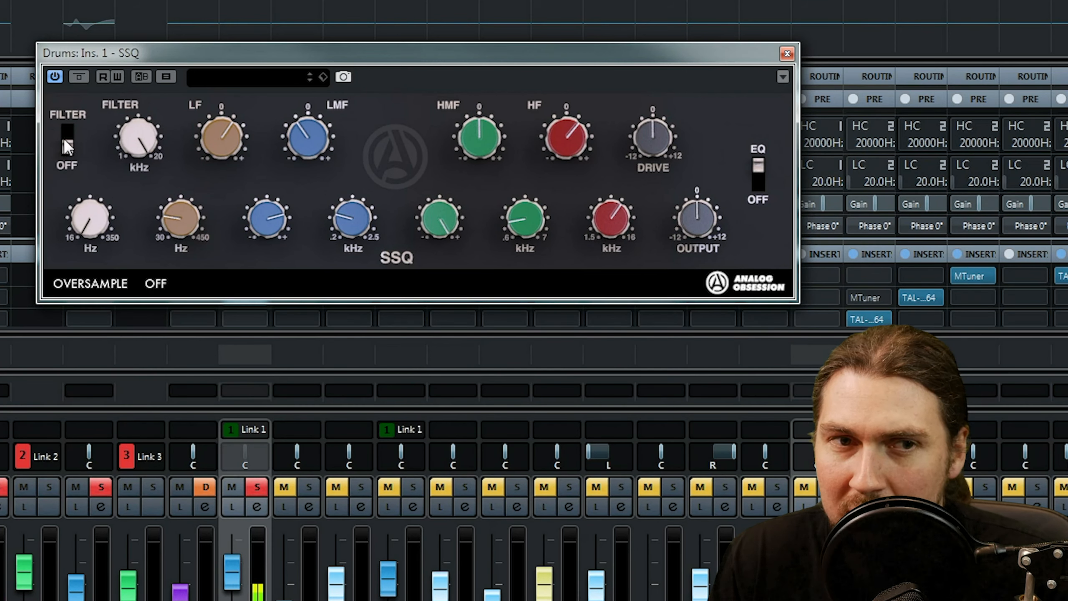
Reduce the Drive below 0 to about eleven o'clock and close the Drums channel's equalizer.
mouse_move(638, 127)
mouse_down()
mouse_move(668, 6)
mouse_move(649, 122)
mouse_up()
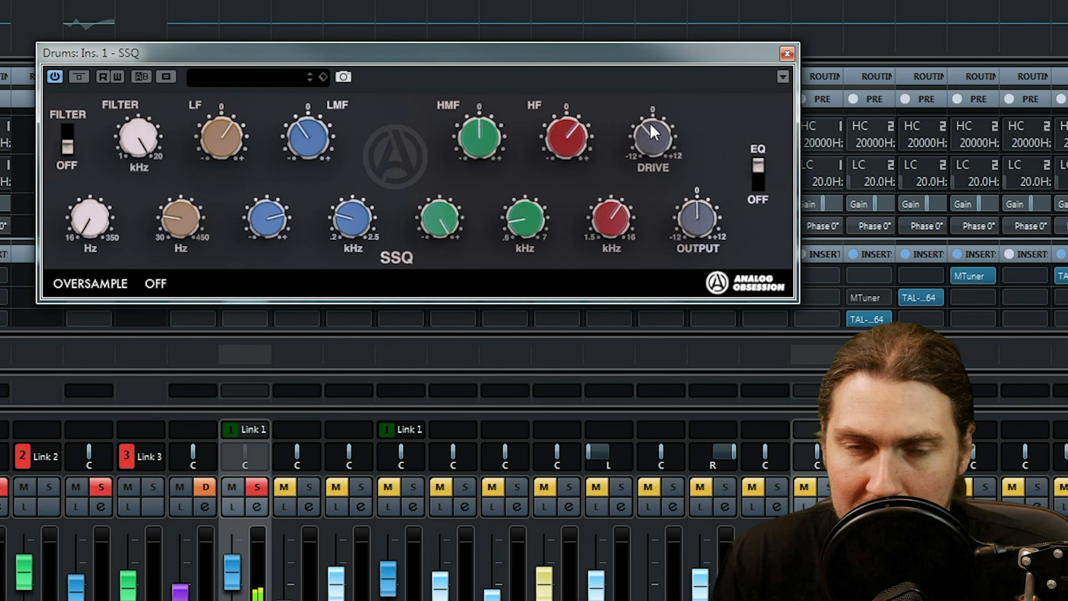
click(790, 53)
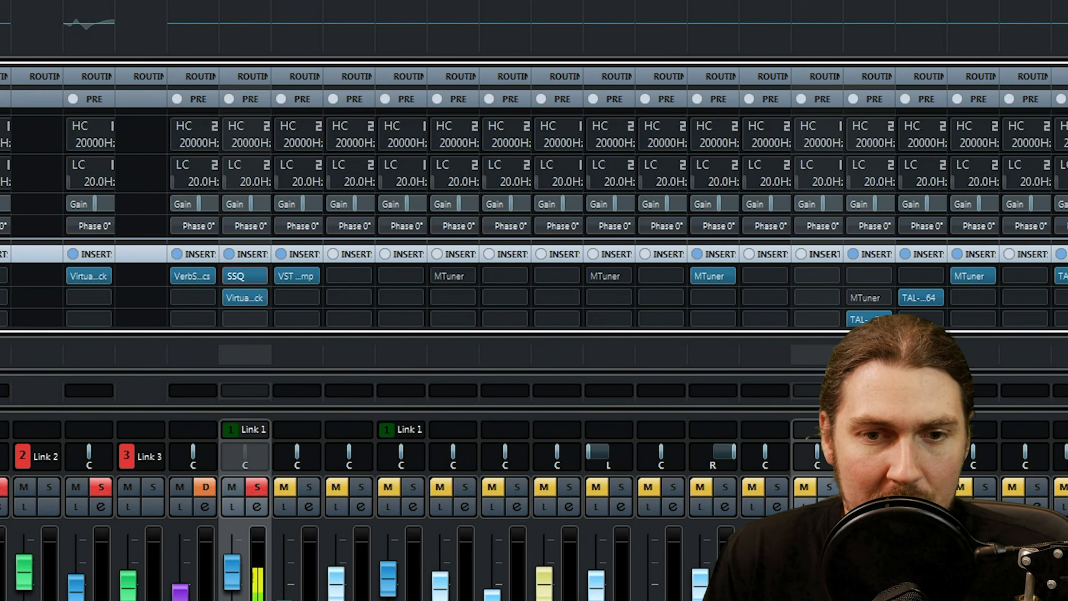
Insert SSQ in the first insert slot of the Kick In channel and move its window clear of the faders.
drag(515, 599, 284, 575)
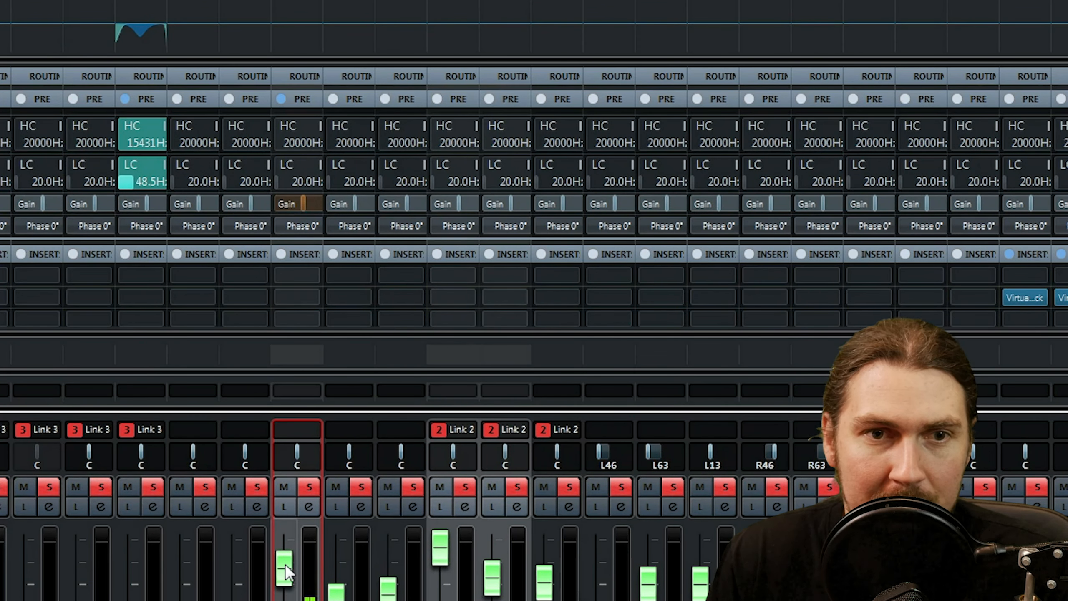
click(317, 275)
text(ssq)
click(364, 347)
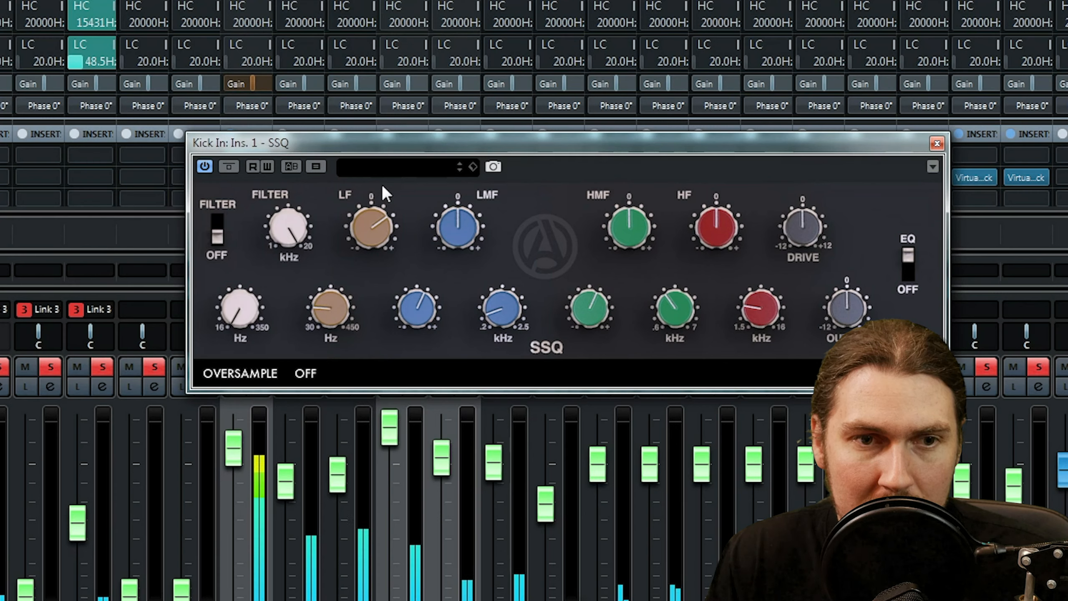
drag(377, 143, 382, 42)
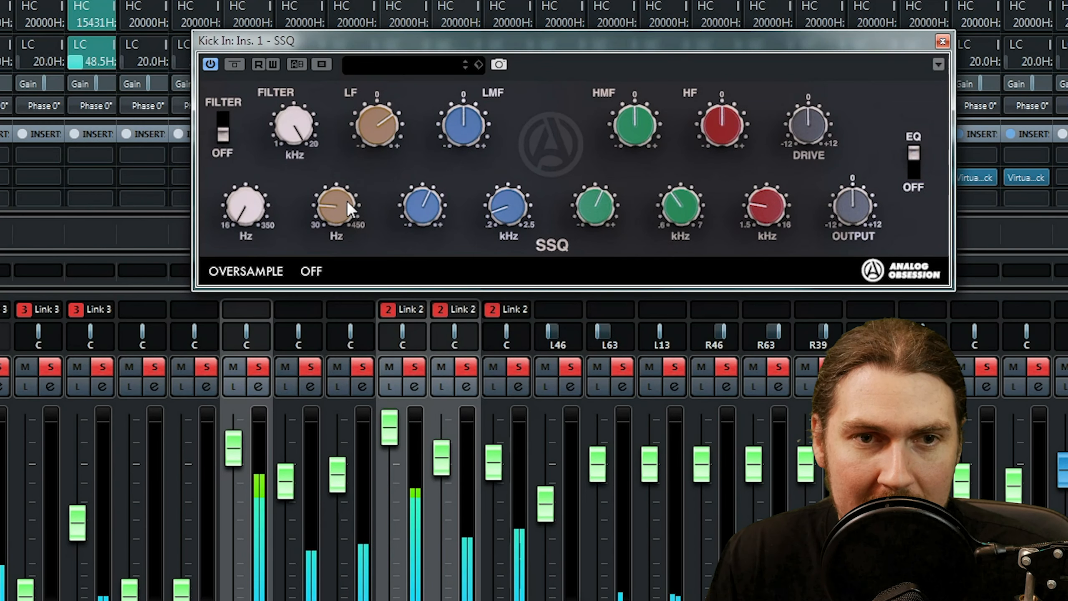
Sweep the LMF band, then set its gain to a cut at about ten o'clock, frequency near the 0.2 kHz minimum and Q about two o'clock.
drag(458, 124, 482, 52)
drag(427, 192, 425, 233)
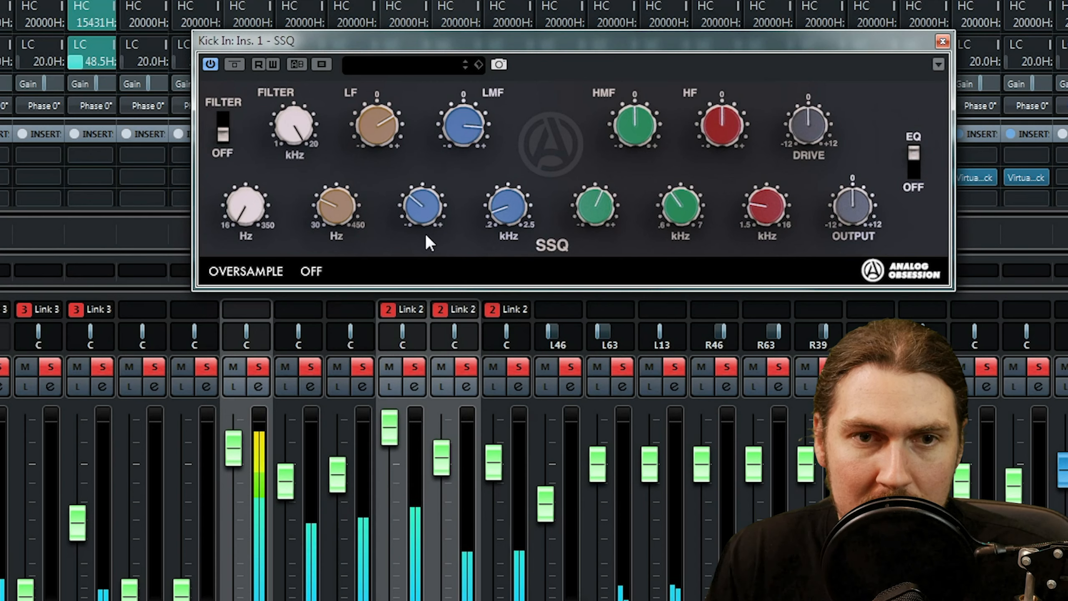
drag(508, 207, 515, 342)
drag(460, 140, 445, 259)
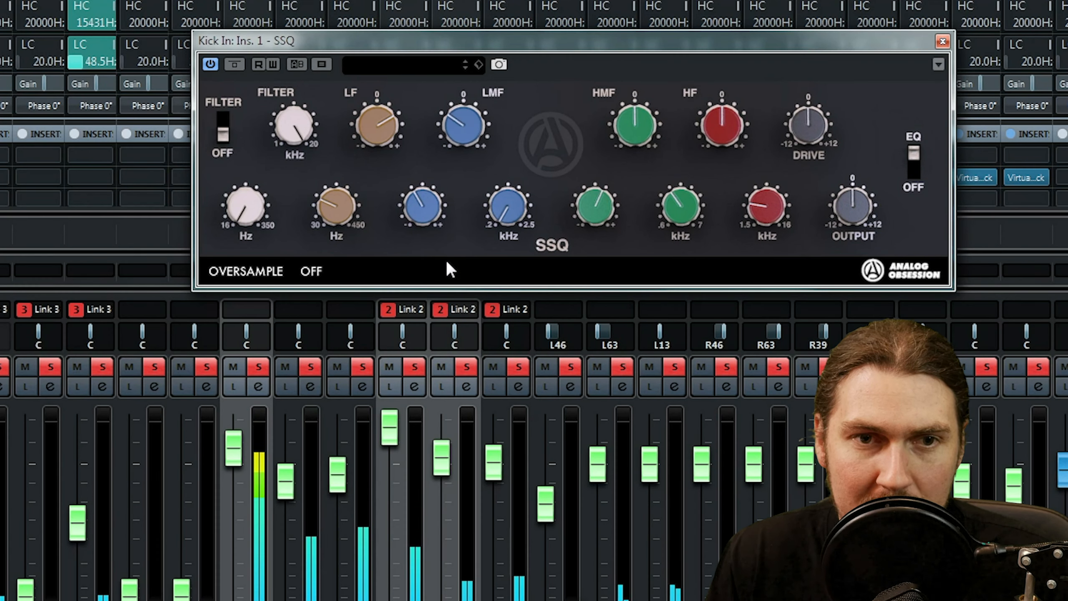
drag(426, 206, 429, 131)
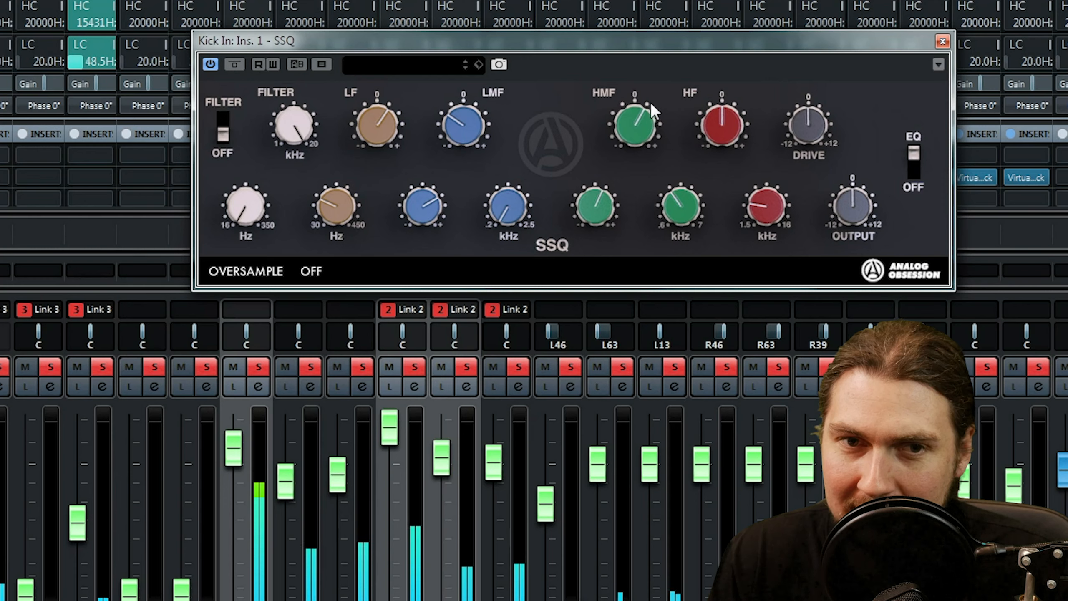
Boost the HMF and HF gains to between one and two o'clock, with HMF frequency about one o'clock and HF frequency about two o'clock.
drag(680, 209, 694, 163)
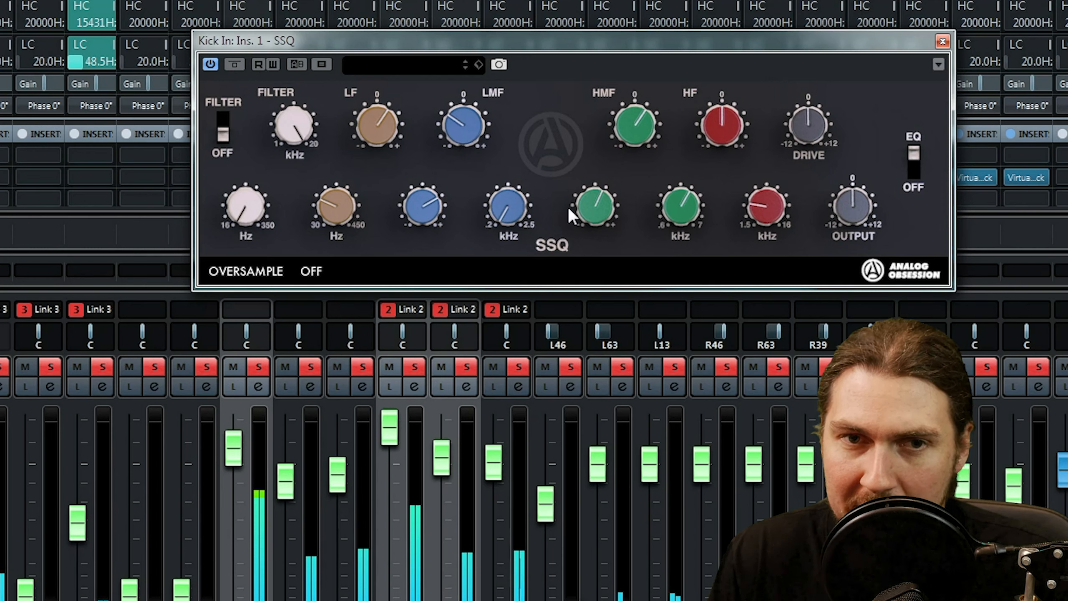
drag(614, 142, 620, 118)
drag(714, 101, 718, 90)
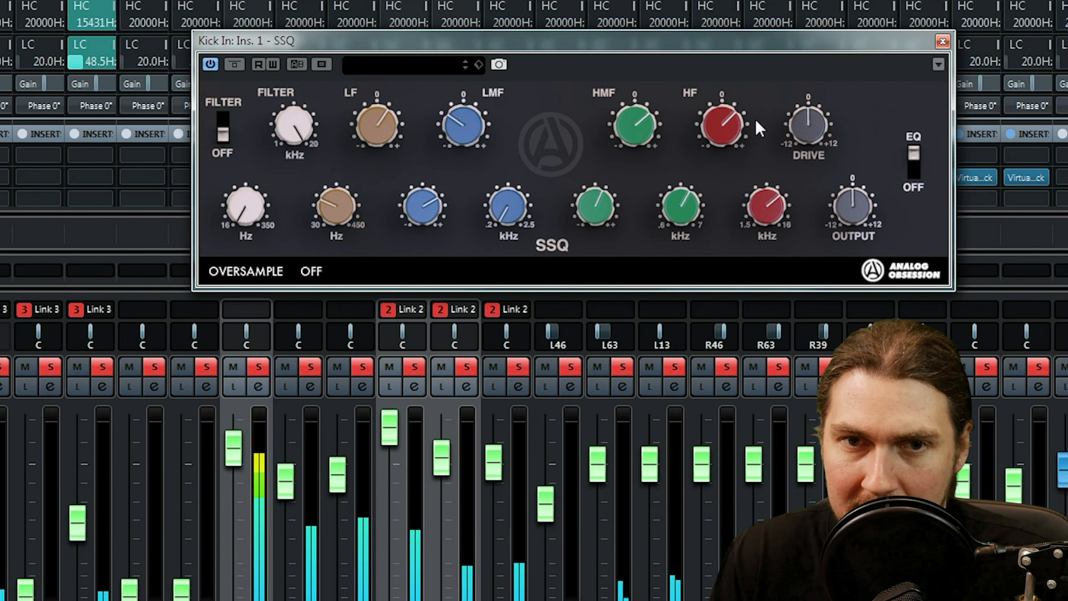
Raise the Drive to about three o'clock and lower the Output to about eleven o'clock.
drag(810, 63, 809, 62)
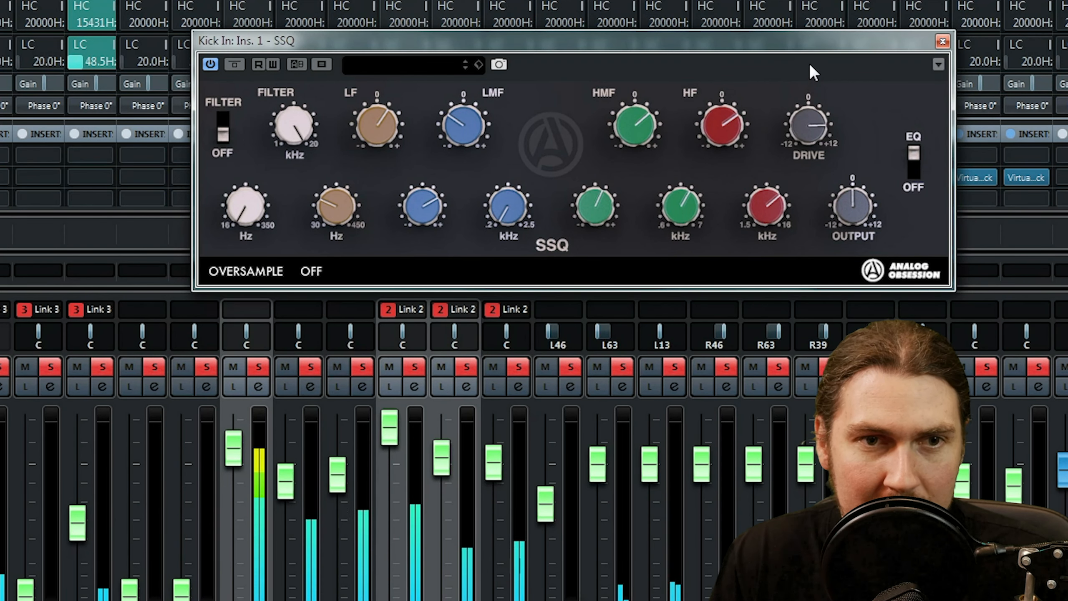
drag(854, 213, 848, 234)
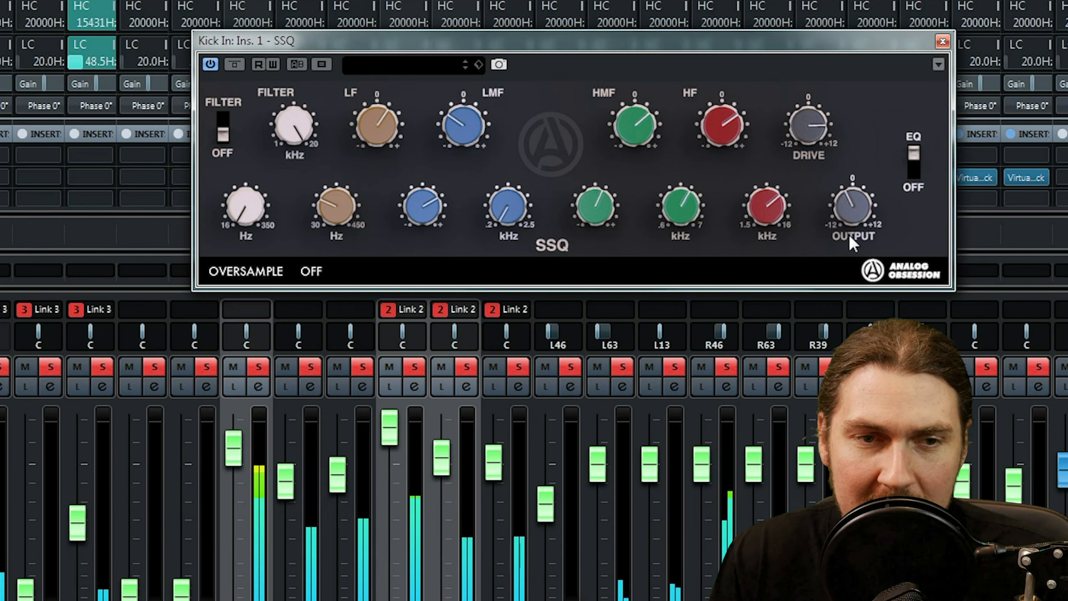
Solo only the Kick In channel and compare its sound with SSQ bypassed and active.
click(233, 64)
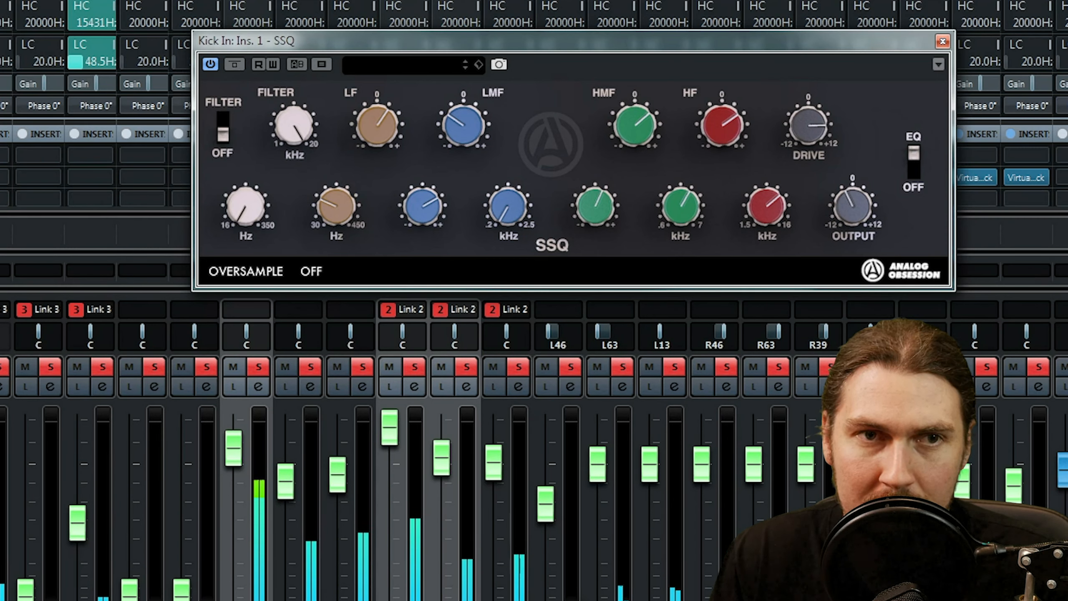
click(234, 63)
click(259, 366)
click(258, 365)
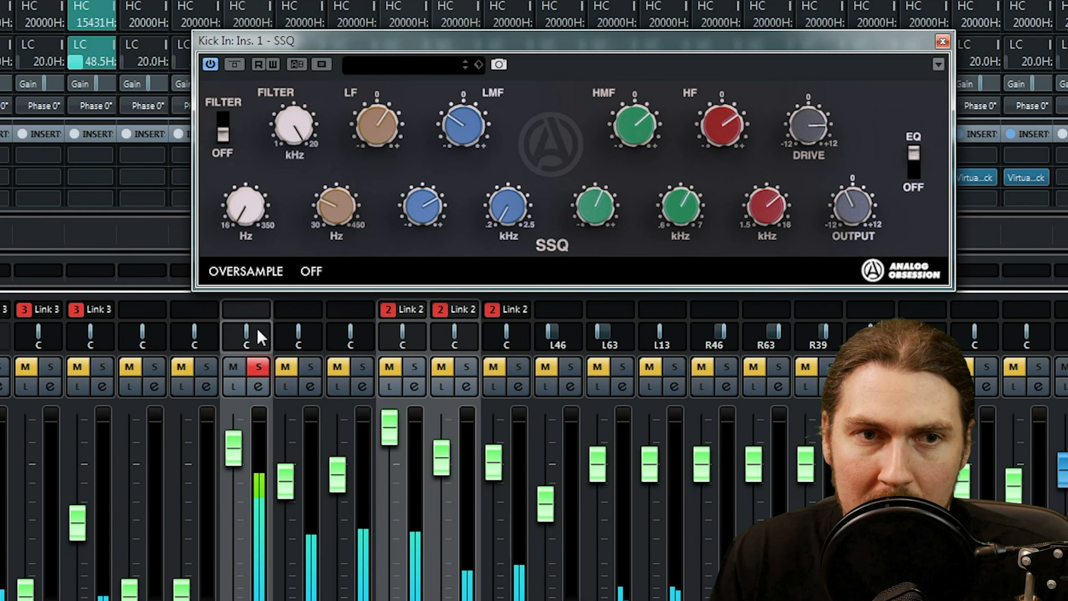
click(234, 64)
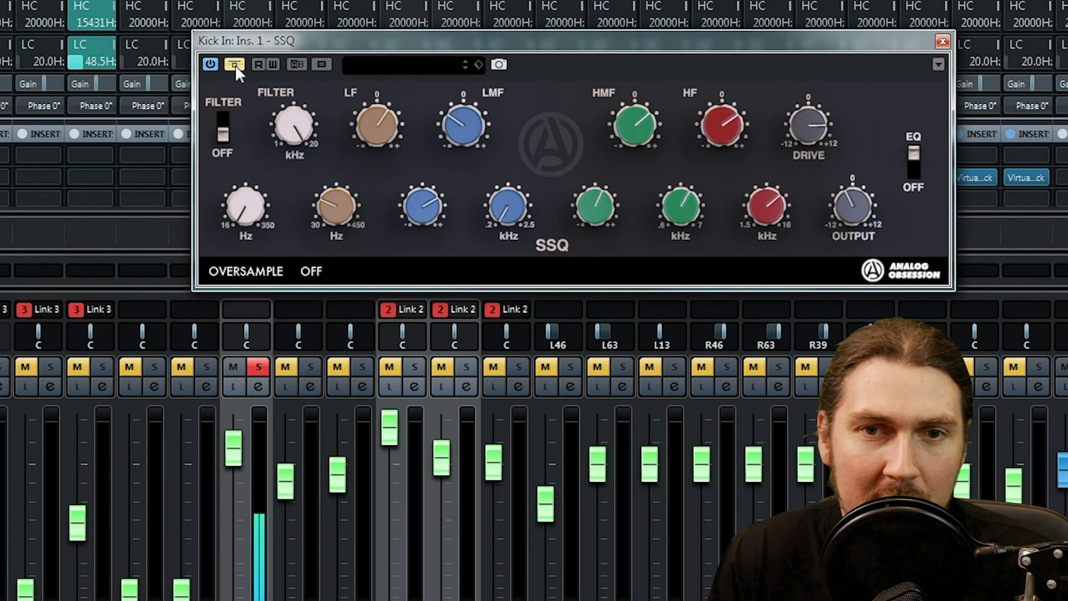
click(235, 64)
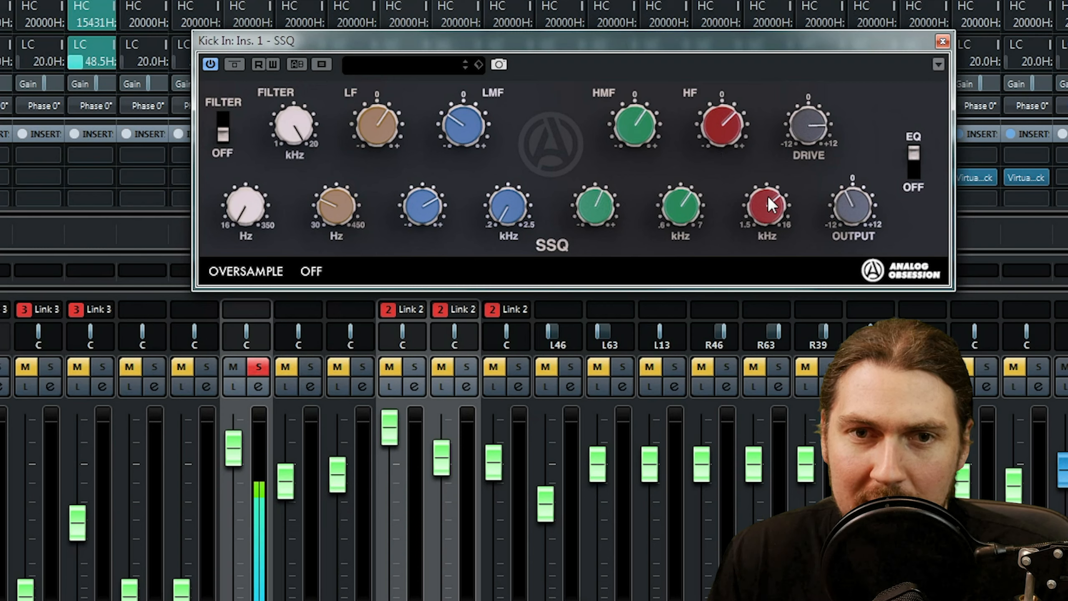
Raise the HF and LF boosts to about two o'clock and reset the LMF cut to about ten o'clock with its Q just past twelve.
drag(711, 118, 709, 104)
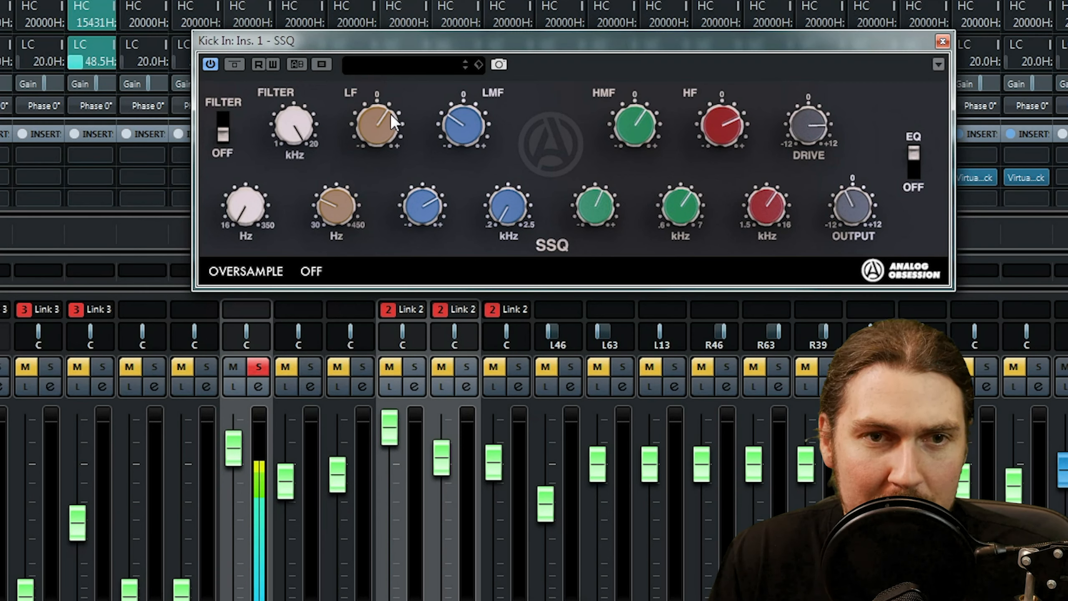
drag(343, 193, 357, 168)
drag(466, 123, 496, 0)
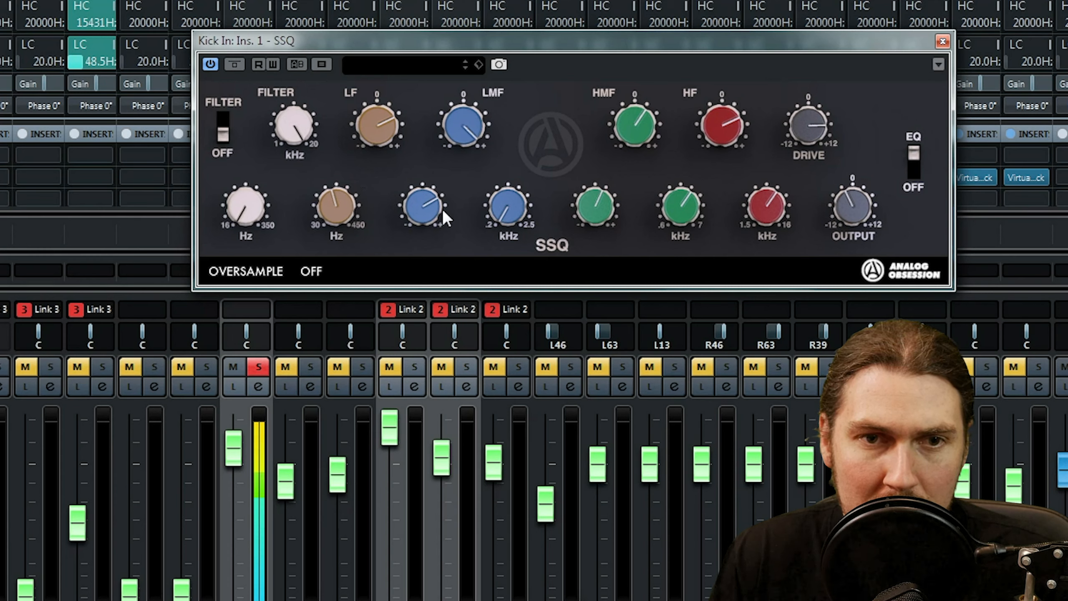
drag(427, 194, 457, 272)
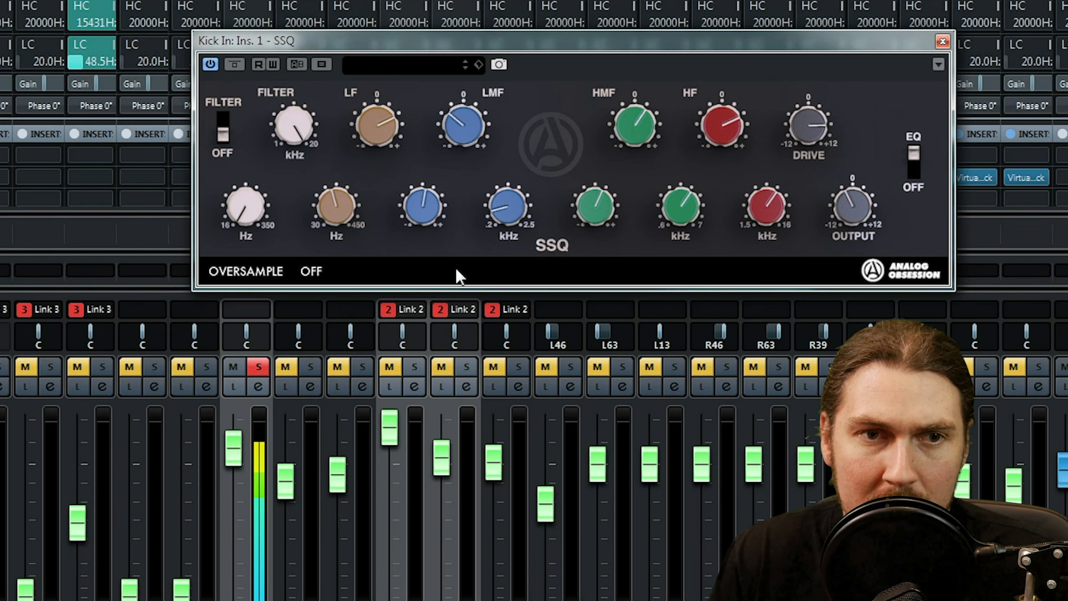
Check the Kick In sound against bypass, remove its solo and close its equalizer window.
click(235, 65)
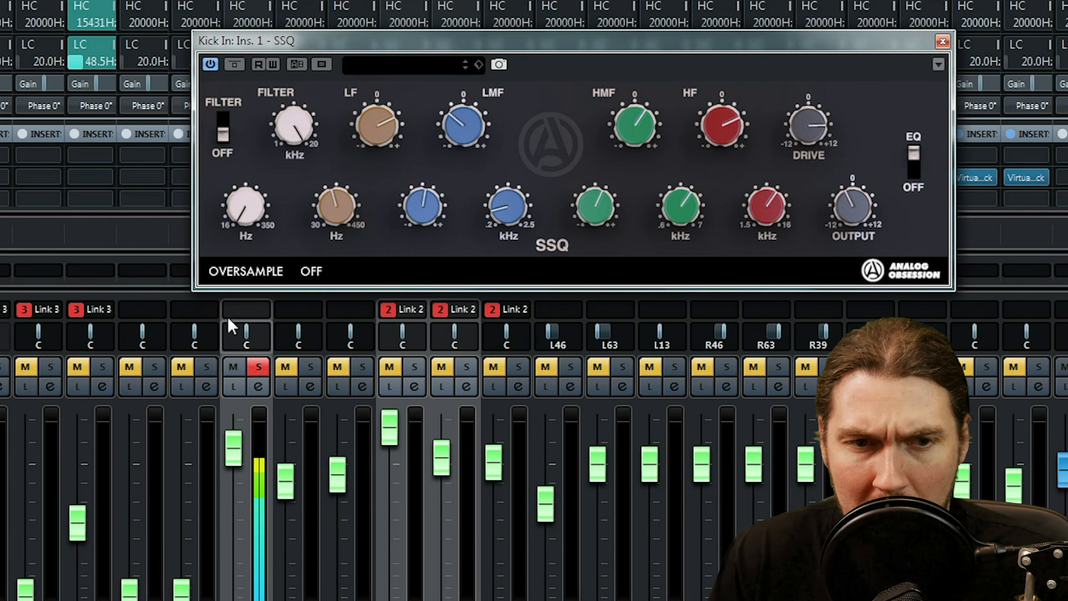
click(252, 368)
drag(507, 48, 753, 0)
drag(556, 0, 321, 0)
click(956, 1)
Insert SSQ in the first insert slot of the Snr Top channel.
click(470, 153)
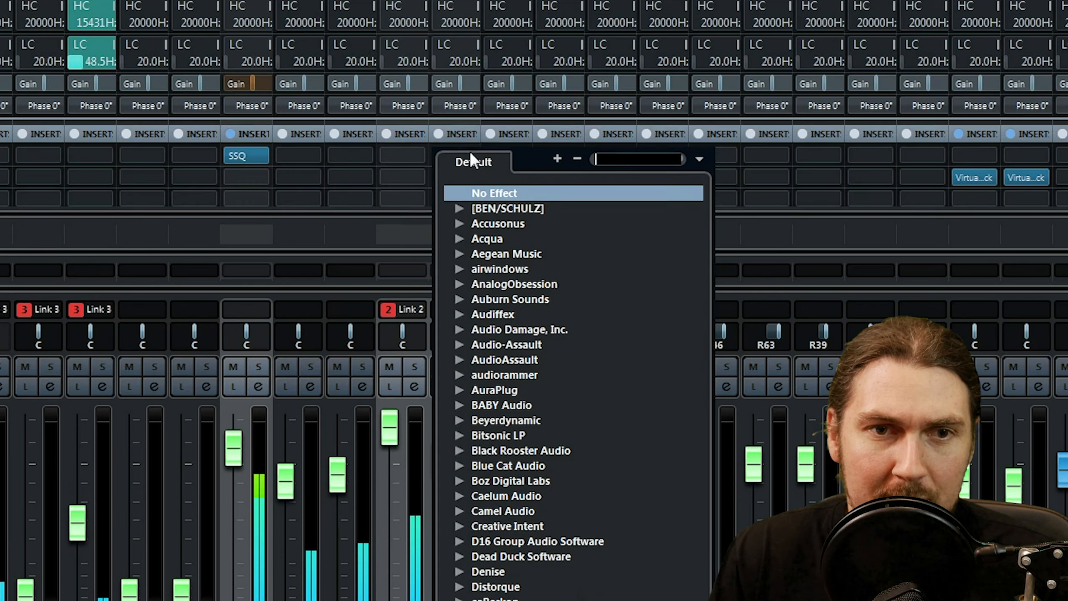
click(410, 153)
click(417, 153)
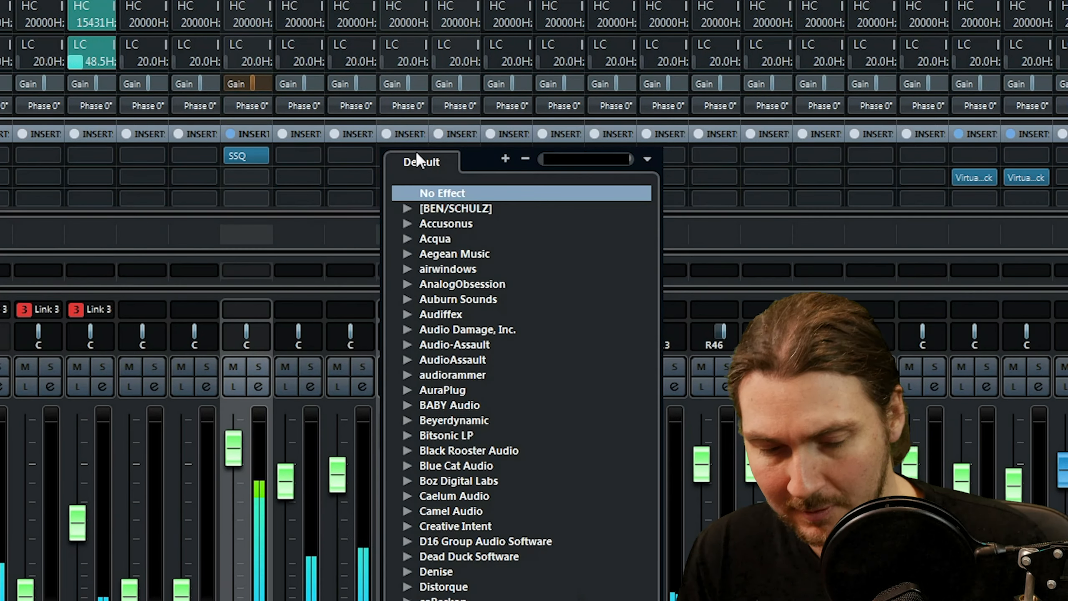
text(ssq)
click(482, 228)
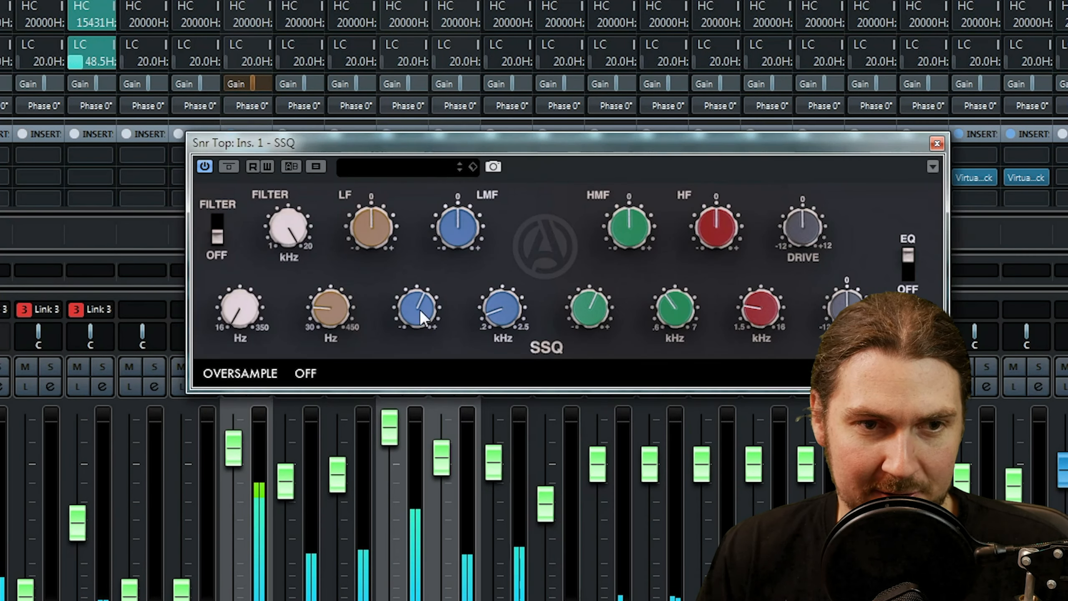
Lower the Kick In fader slightly, move the Snr Top equalizer window clear of the channel controls and solo Snr Top.
drag(243, 446, 237, 462)
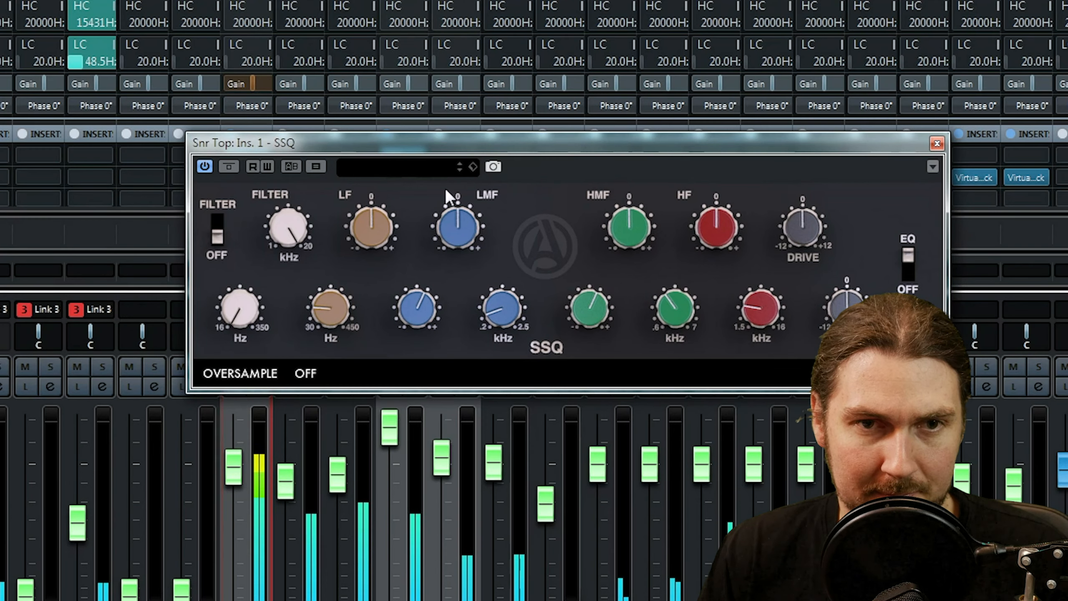
drag(495, 140, 361, 52)
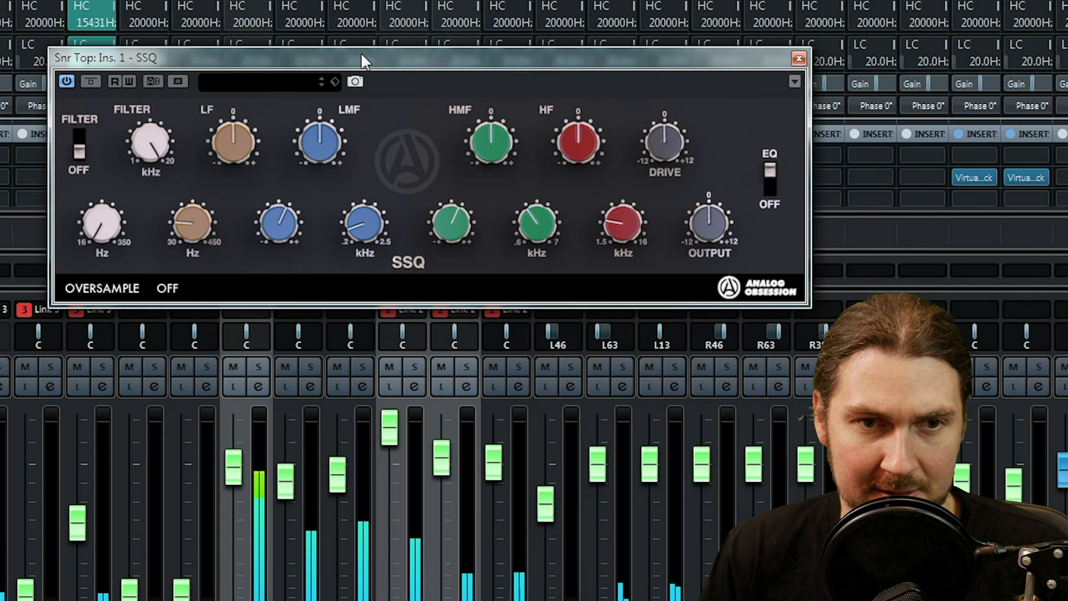
click(415, 365)
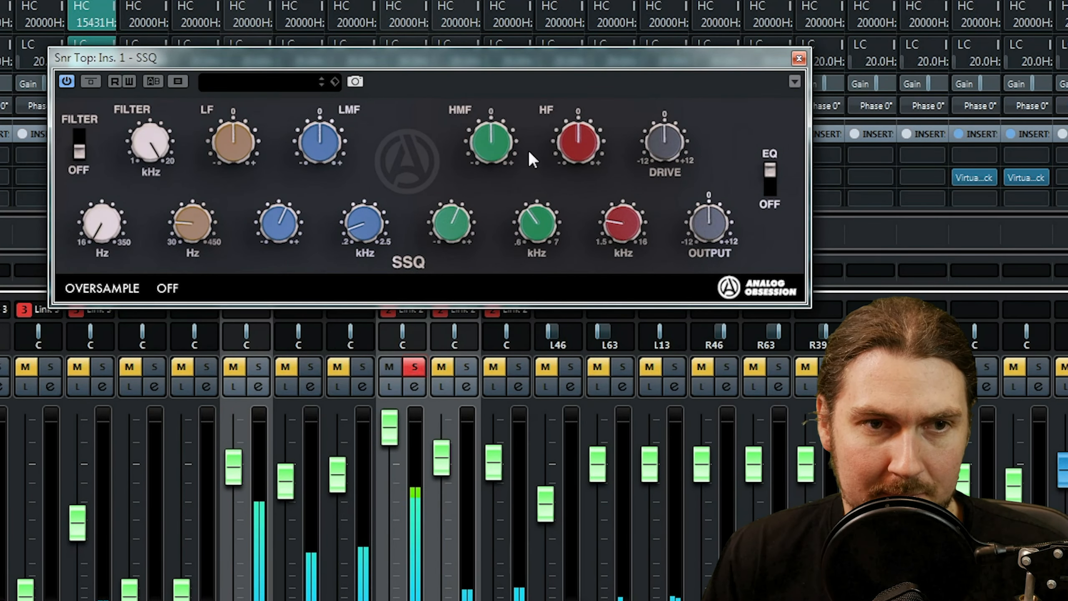
Switch on the filter with its Hz knob at about twelve o'clock, and boost LF to about two o'clock with its frequency near twelve.
drag(107, 220, 153, 128)
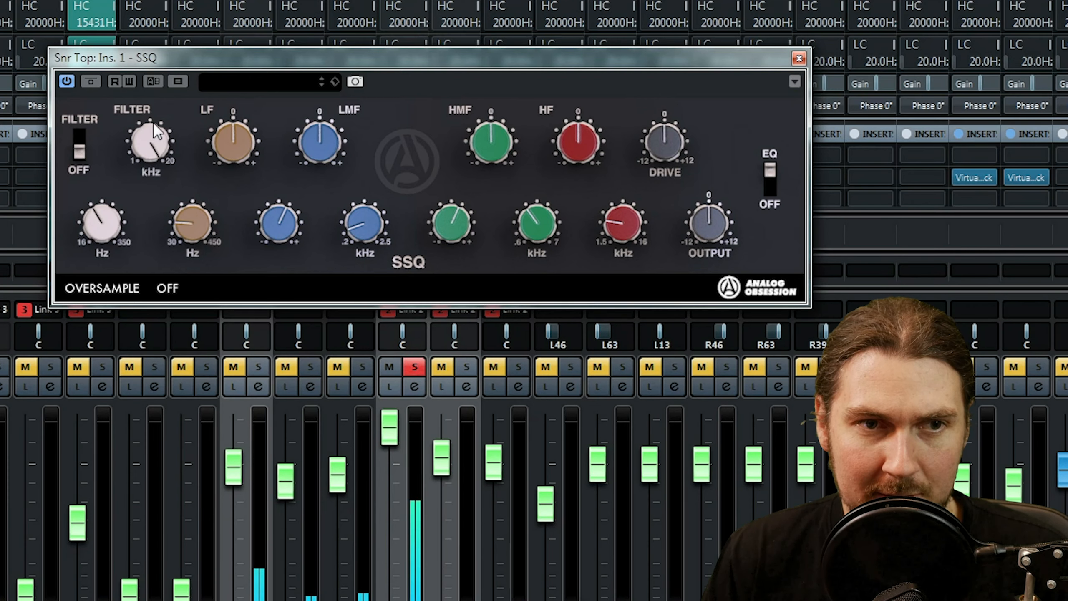
click(75, 139)
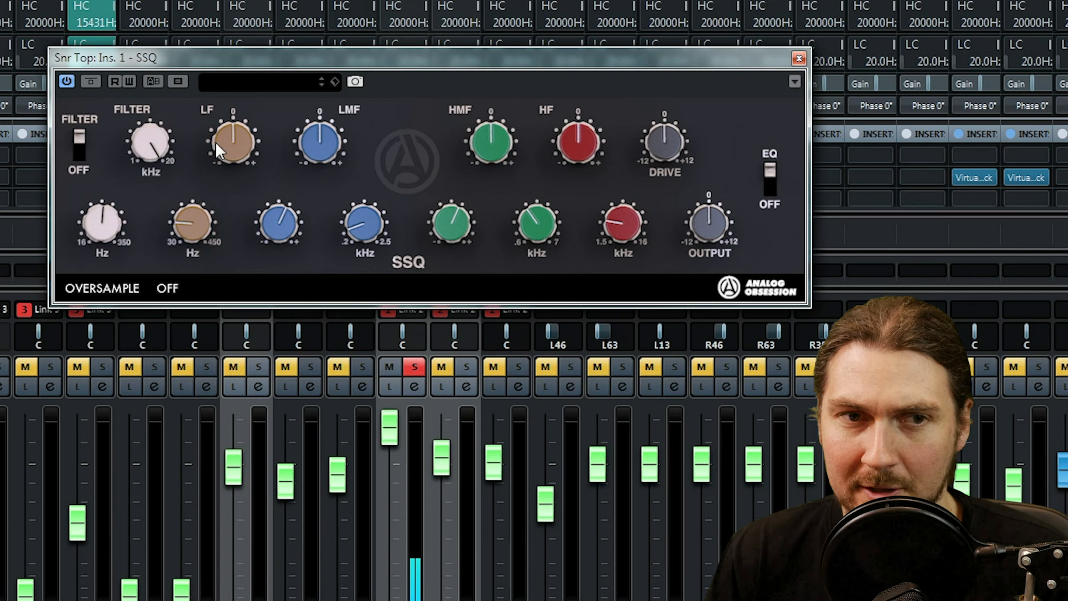
drag(215, 142, 271, 96)
drag(201, 217, 232, 152)
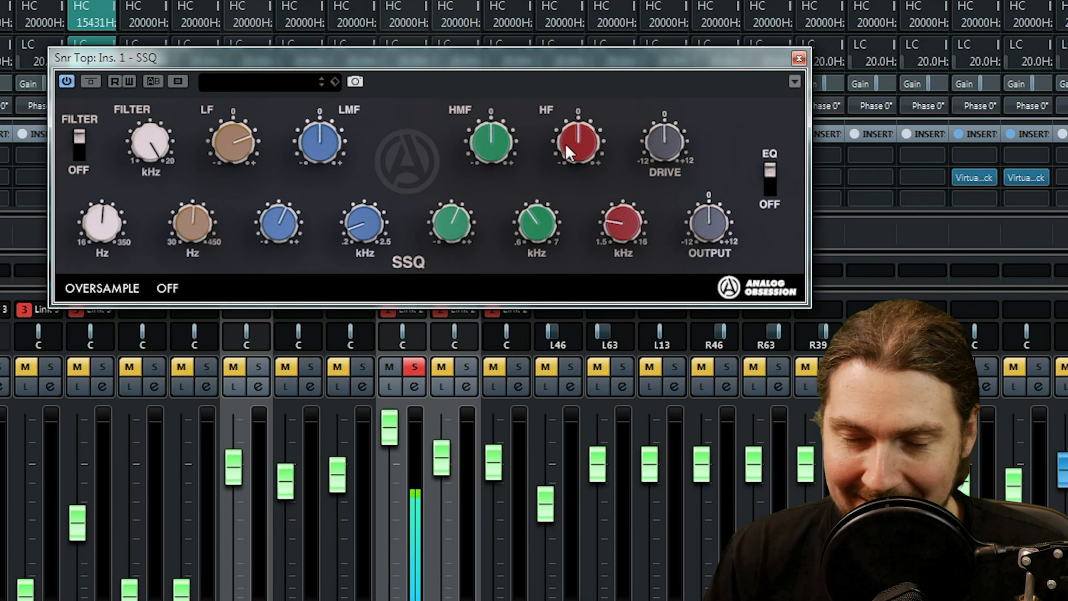
Boost HF to about four o'clock with its frequency at about two o'clock, and try Drive extremes before setting it to about one o'clock.
drag(624, 231, 601, 114)
click(591, 137)
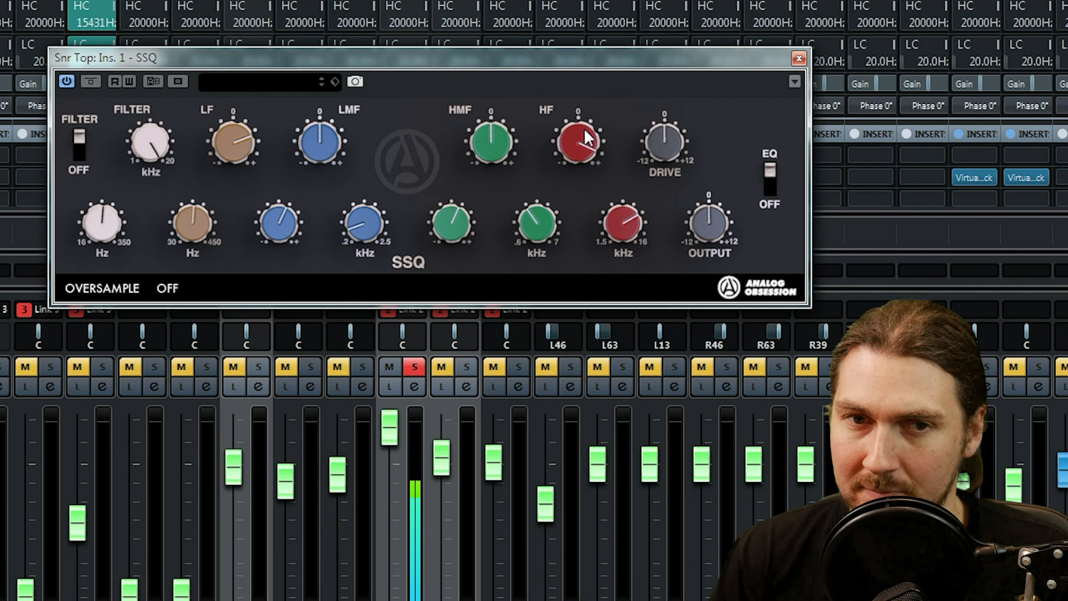
drag(675, 95, 681, 32)
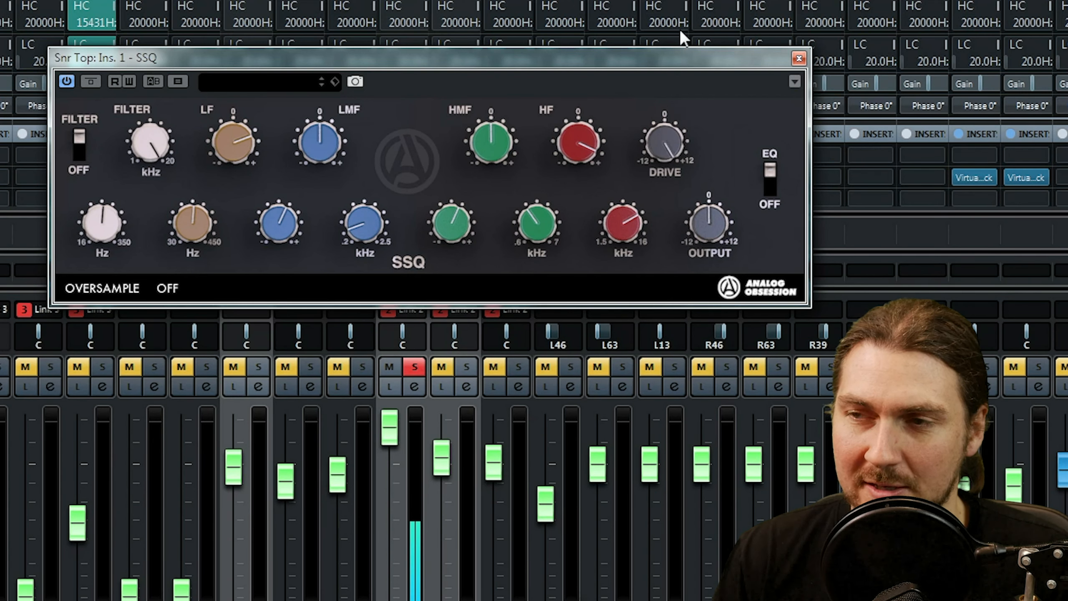
drag(679, 29, 659, 292)
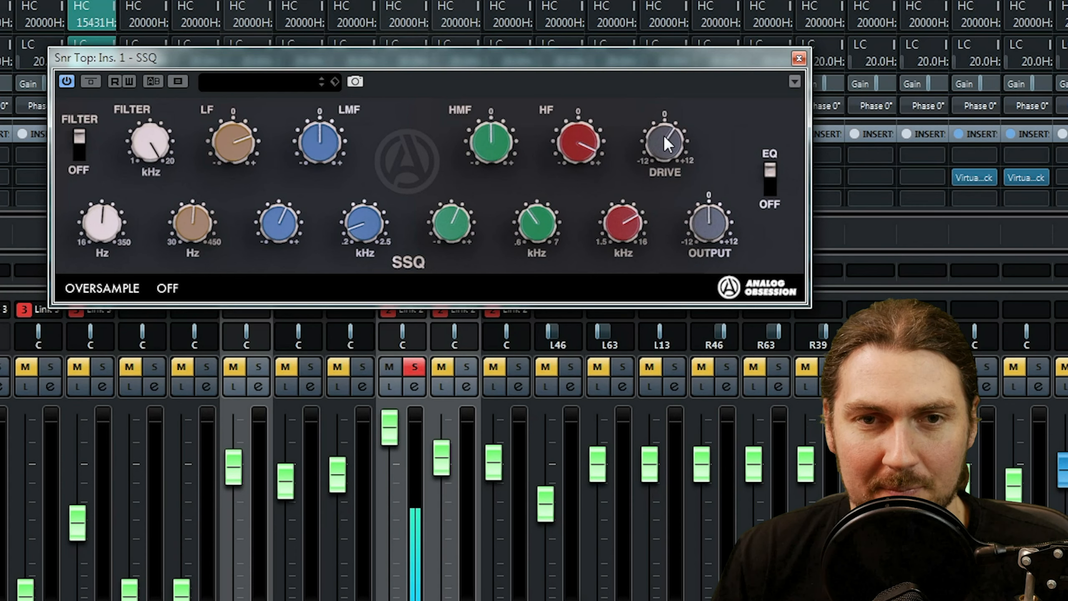
drag(654, 128, 651, 133)
Sweep the HMF band and set its gain to about one o'clock, Q about nine and frequency about eleven, then trim HF to about three o'clock.
drag(493, 142, 514, 106)
drag(447, 229, 439, 258)
drag(539, 218, 554, 181)
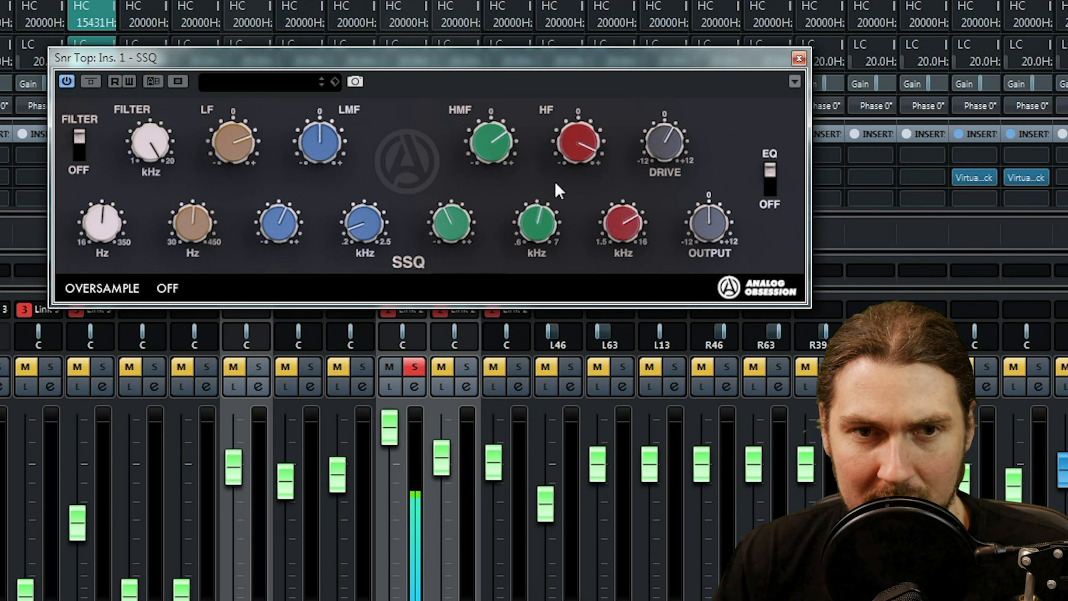
drag(491, 142, 493, 44)
drag(458, 218, 467, 187)
drag(535, 222, 533, 252)
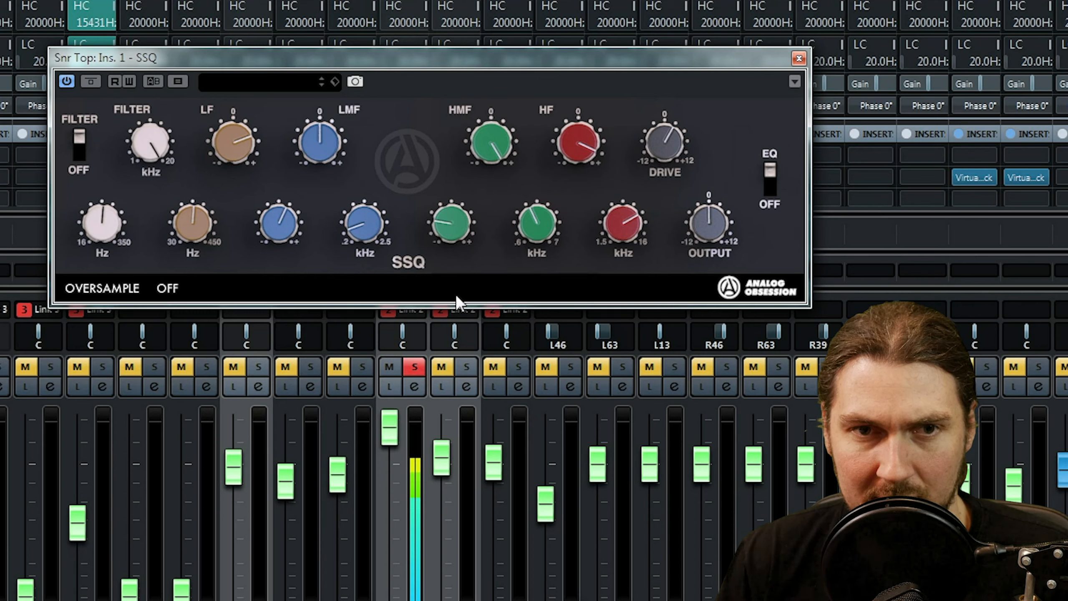
drag(490, 140, 482, 227)
mouse_move(558, 149)
mouse_down()
mouse_move(552, 166)
mouse_move(567, 144)
mouse_up()
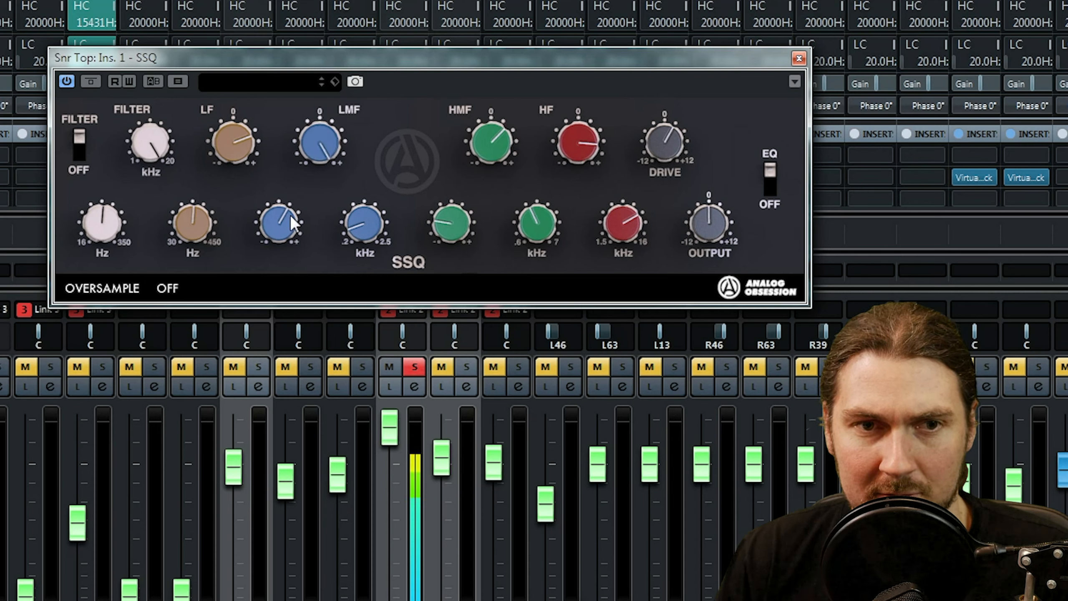
Sweep the LMF band, set a mild cut at about eleven o'clock with maximum Q and low frequency, and reduce the LF boost slightly.
drag(350, 227, 347, 189)
drag(276, 228, 307, 55)
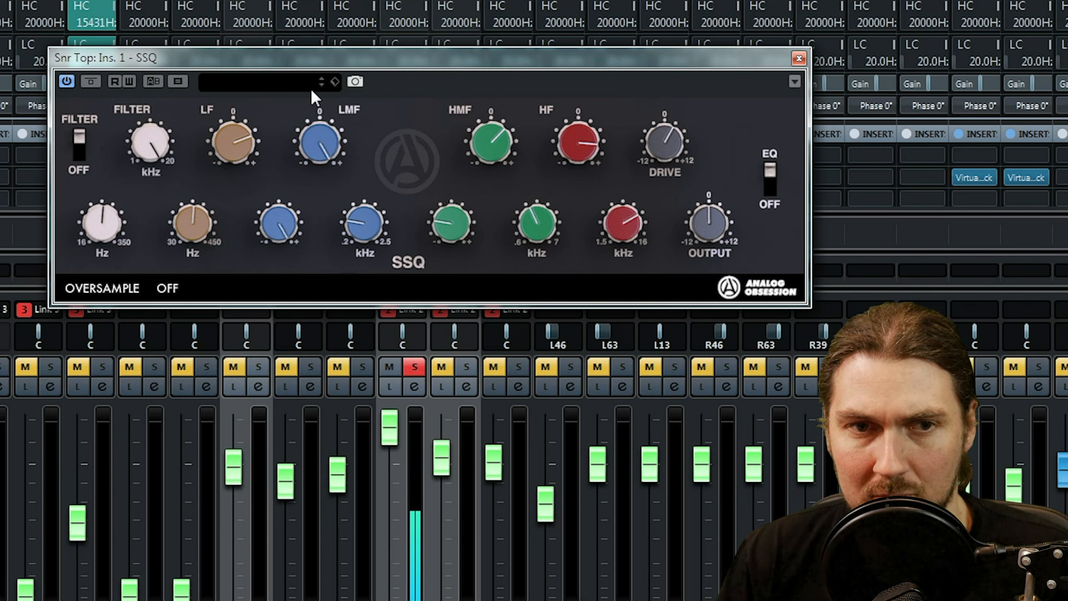
drag(313, 248, 313, 268)
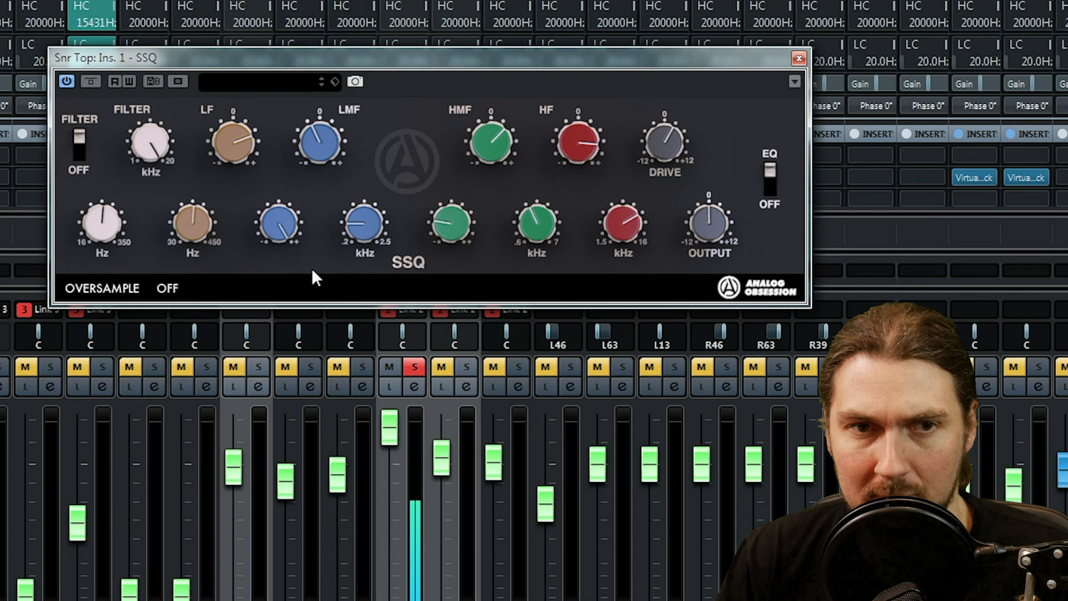
drag(359, 240, 356, 264)
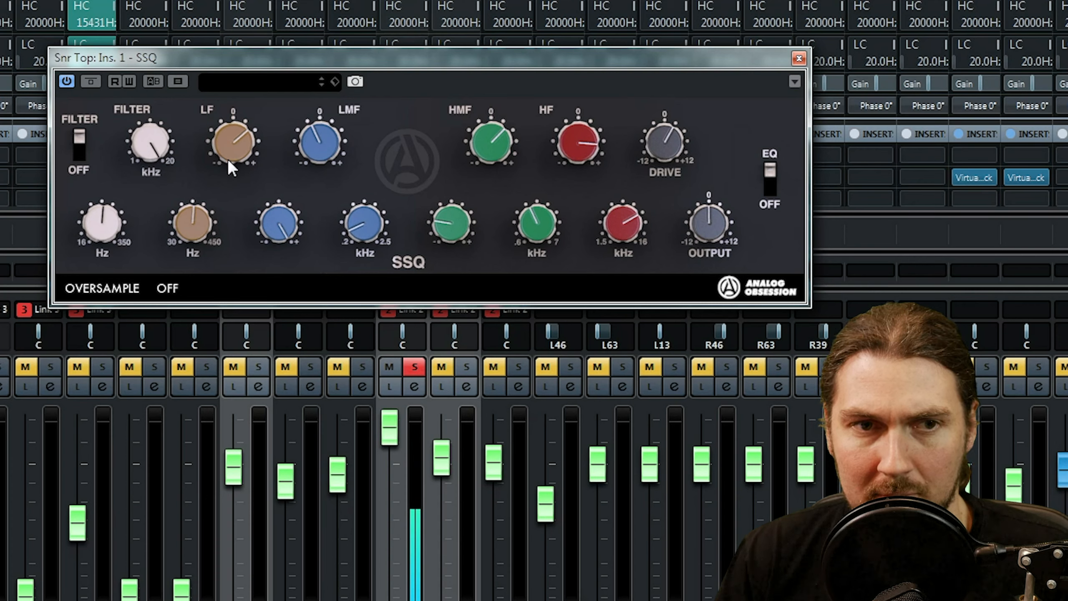
Compare the soloed Snr Top sound with SSQ bypassed and active.
click(90, 81)
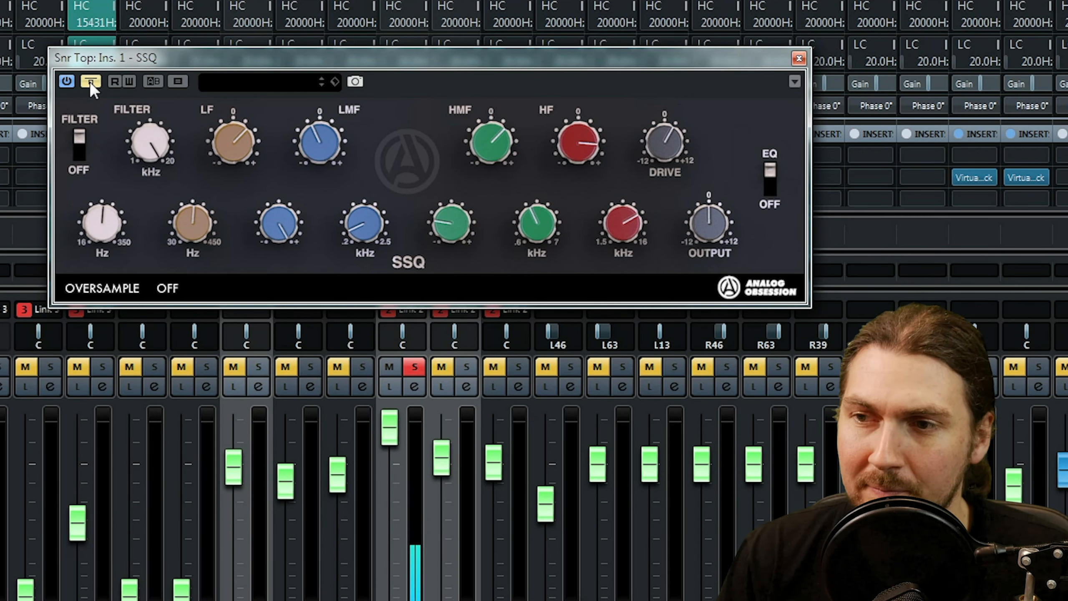
click(90, 81)
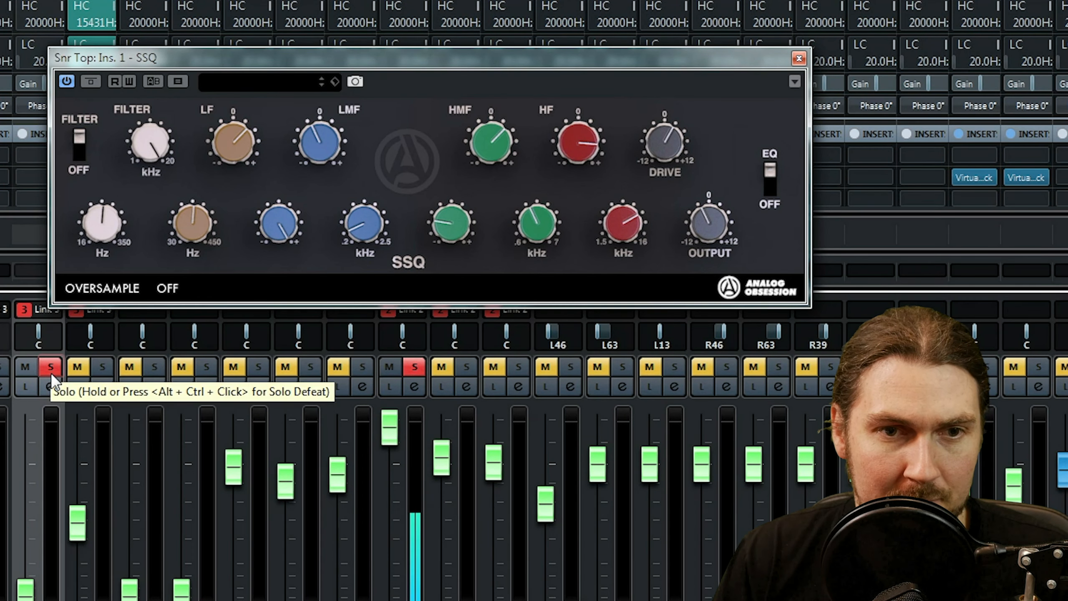
Clear the Snr Top solo and solo the drum bus to hear the whole kit together.
ctrl+click(412, 369)
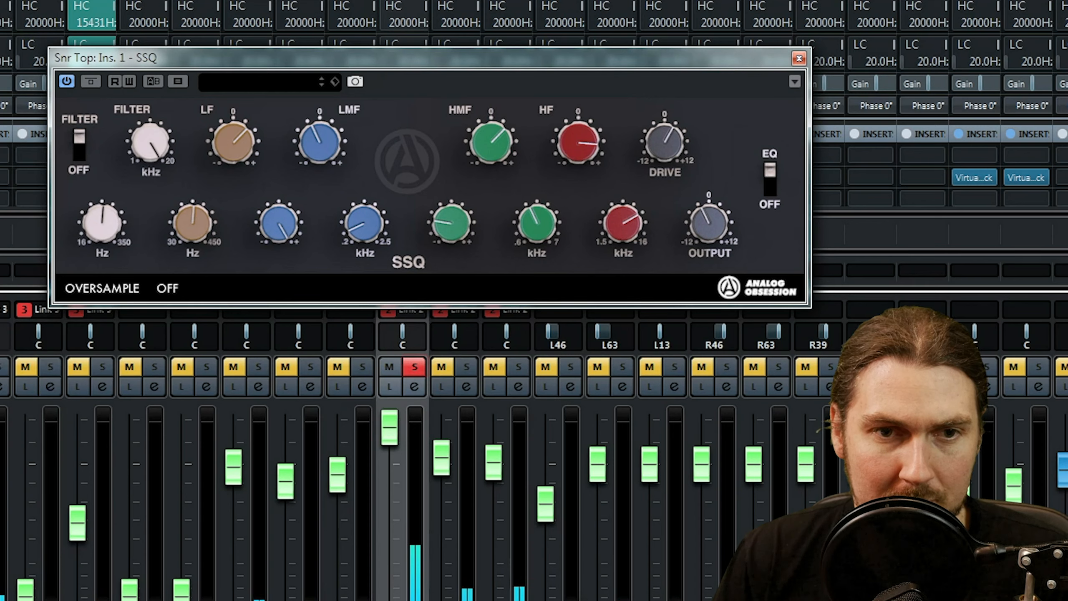
click(413, 367)
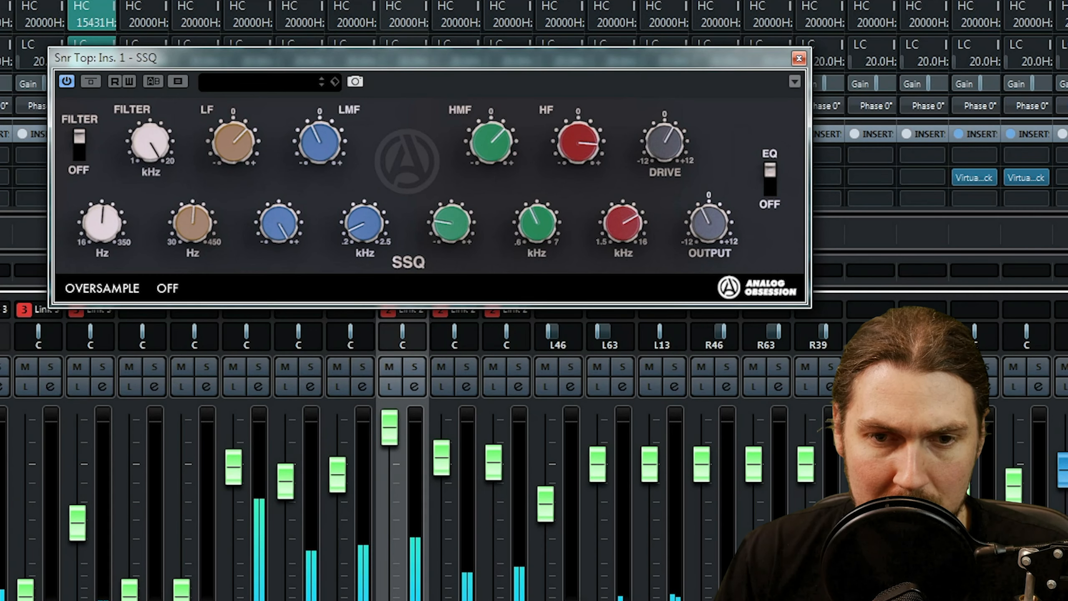
scroll(534, 421, right, 2)
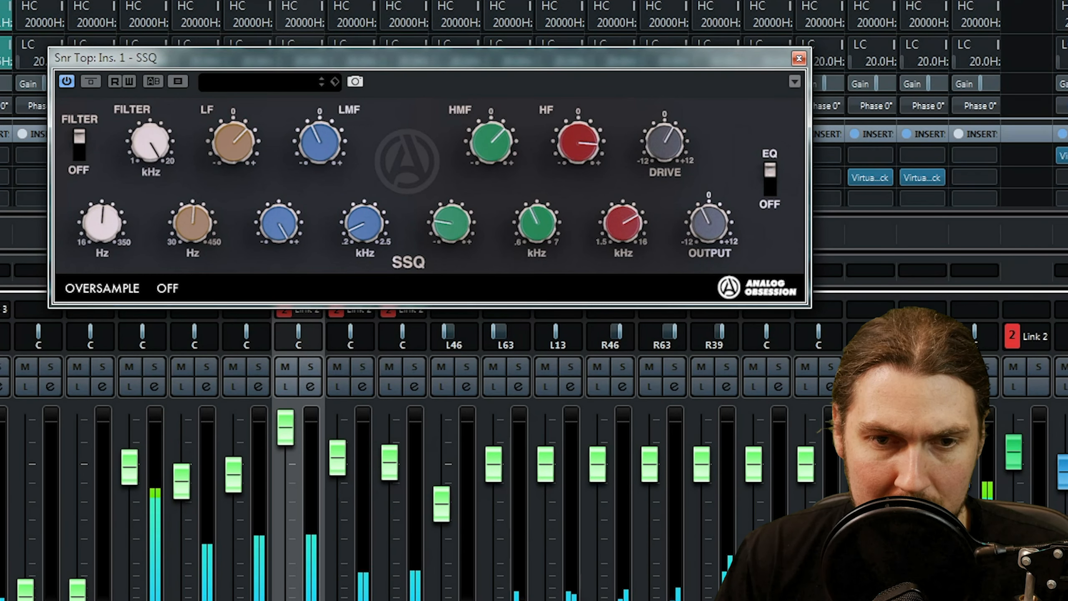
scroll(825, 495, right, 6)
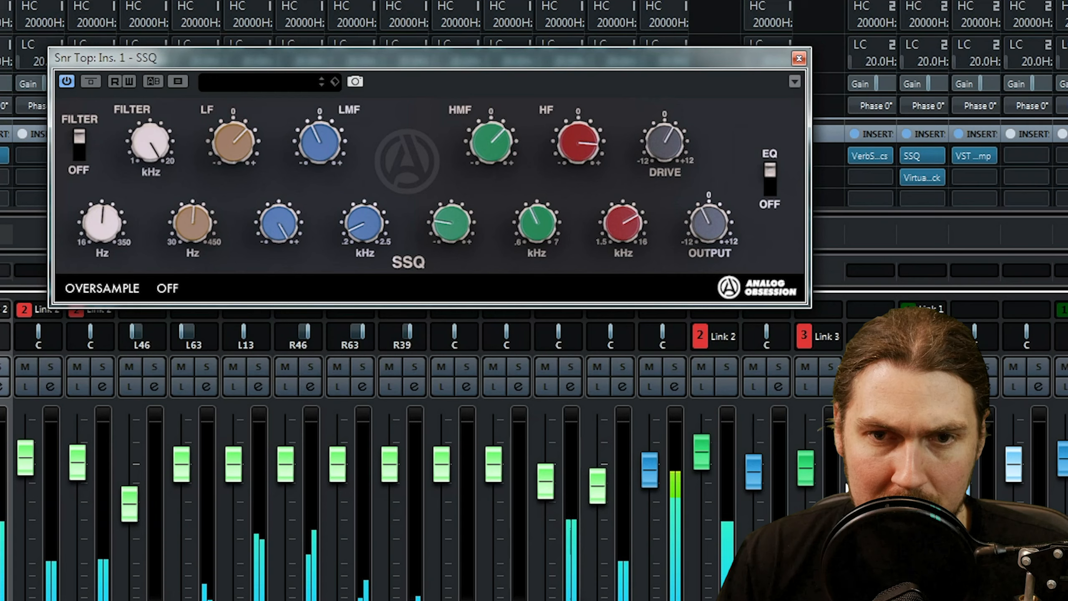
click(934, 367)
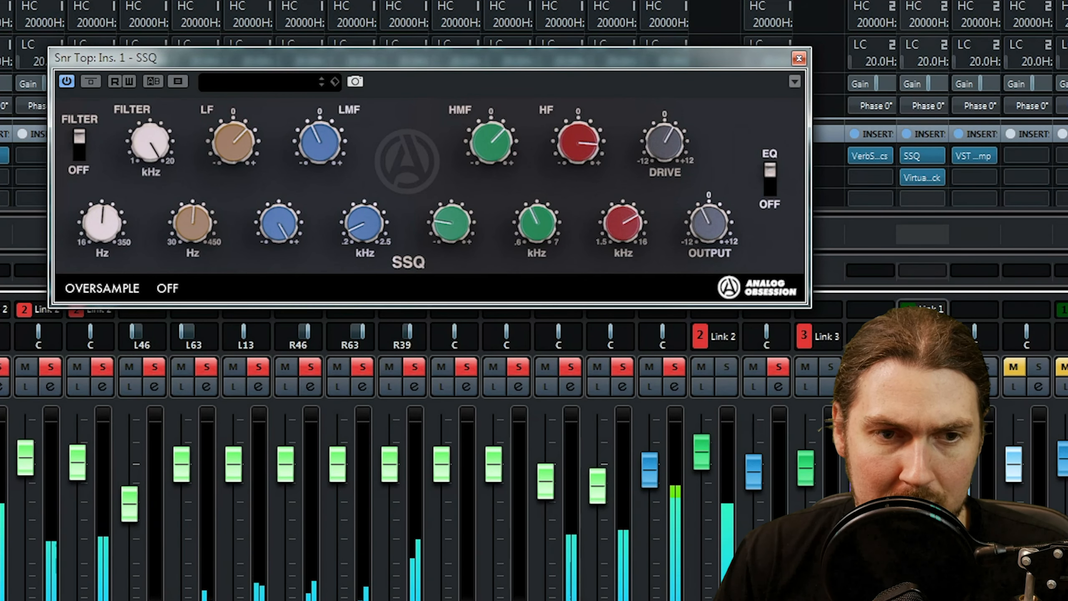
scroll(934, 367, left, 9)
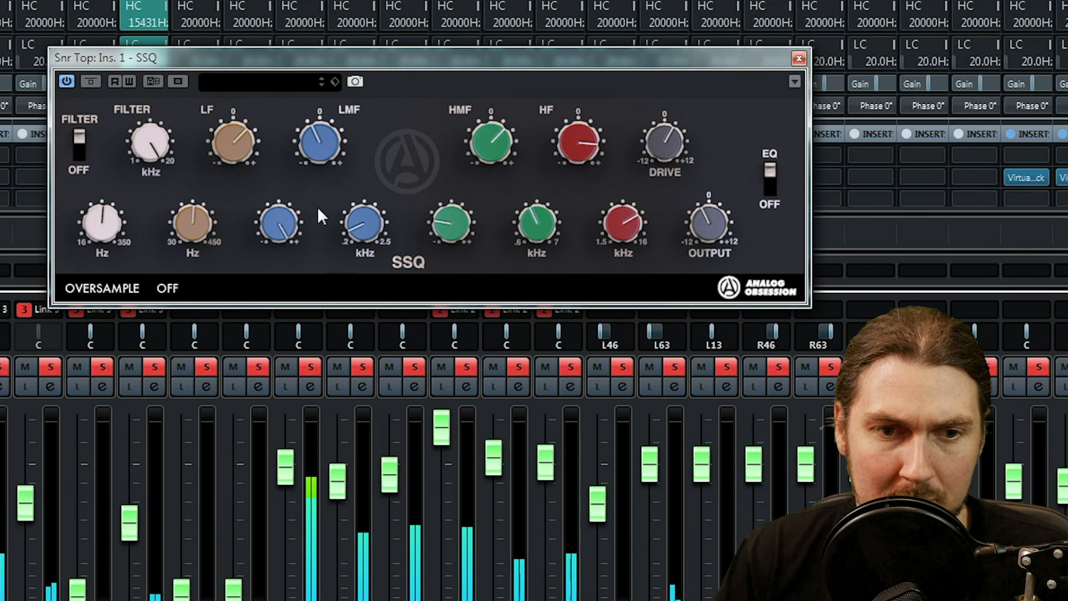
Bypass and re-enable SSQ on Snr Top, slightly lowering Snr Bottom, the next linked channel and the two channels with second-slot inserts in between.
click(92, 81)
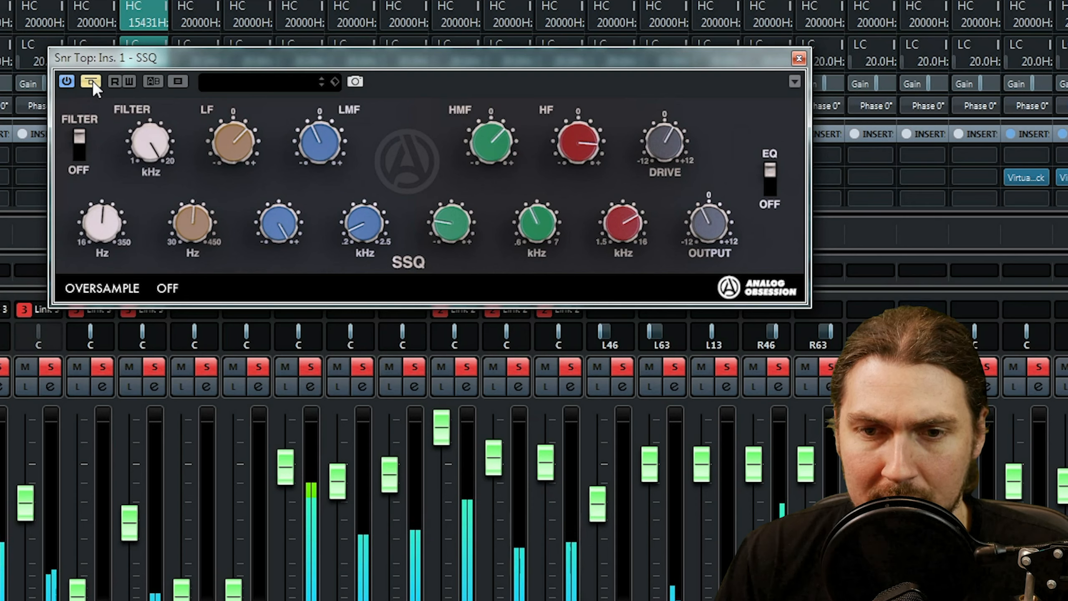
drag(1065, 487, 1016, 497)
drag(497, 461, 546, 468)
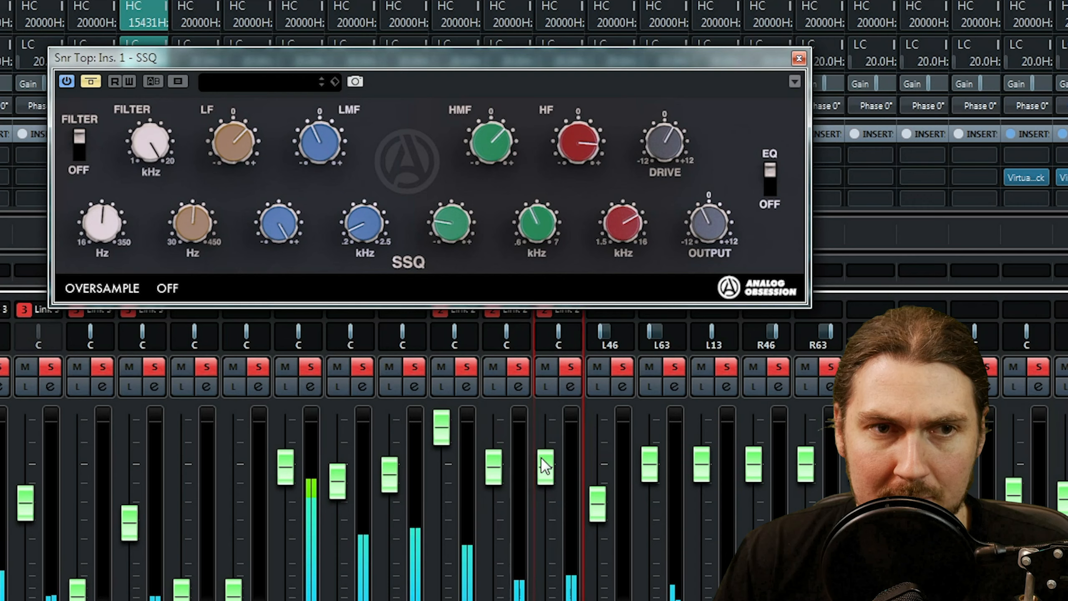
click(87, 83)
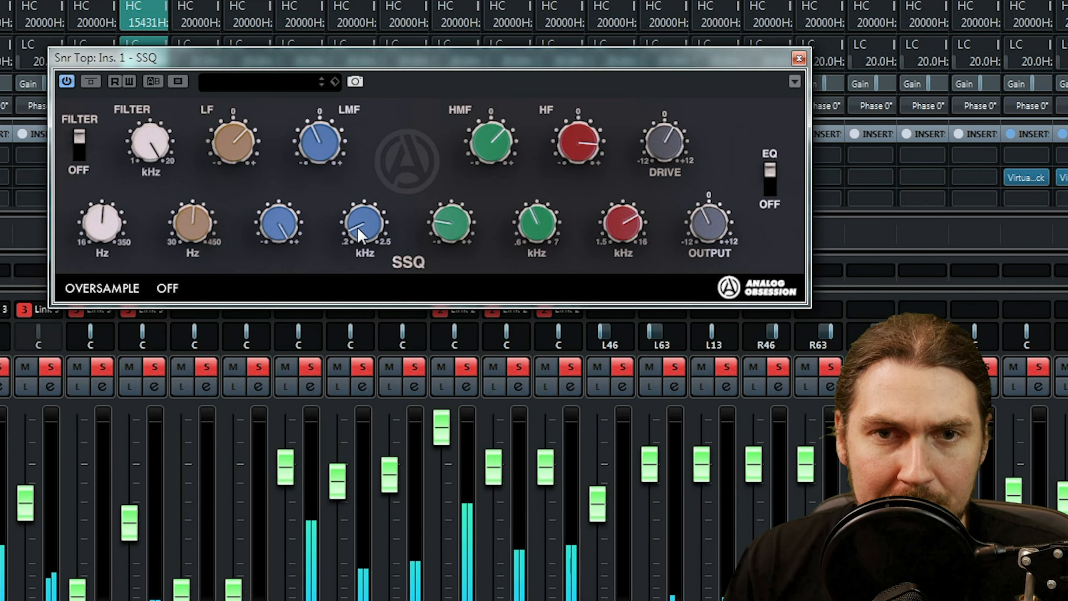
Close the Snr Top SSQ, copy it to the first insert slot of Snr Bottom and open that copy.
click(797, 59)
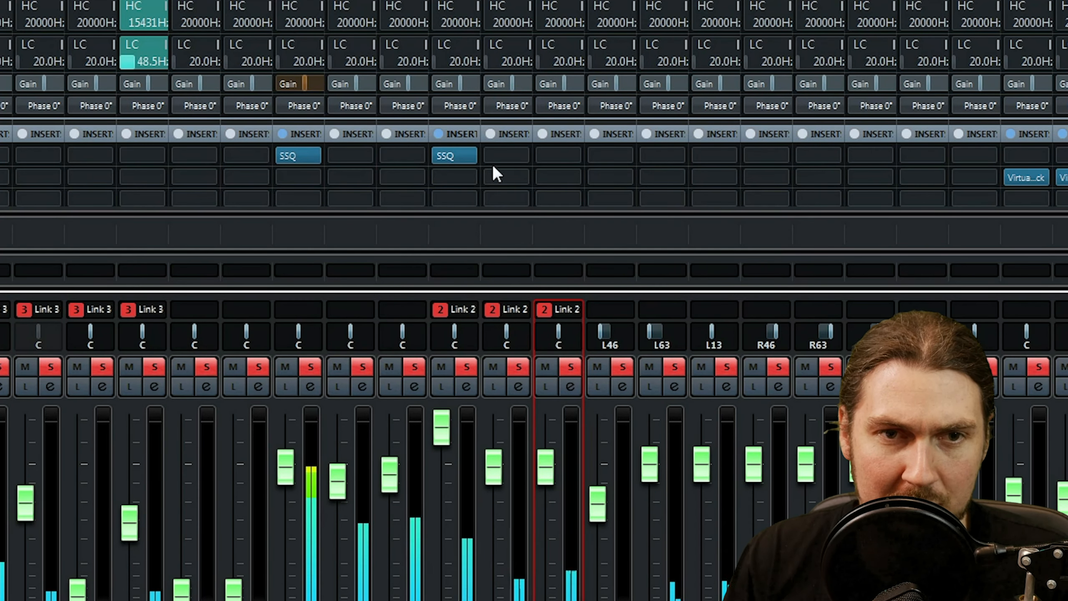
drag(452, 154, 502, 154)
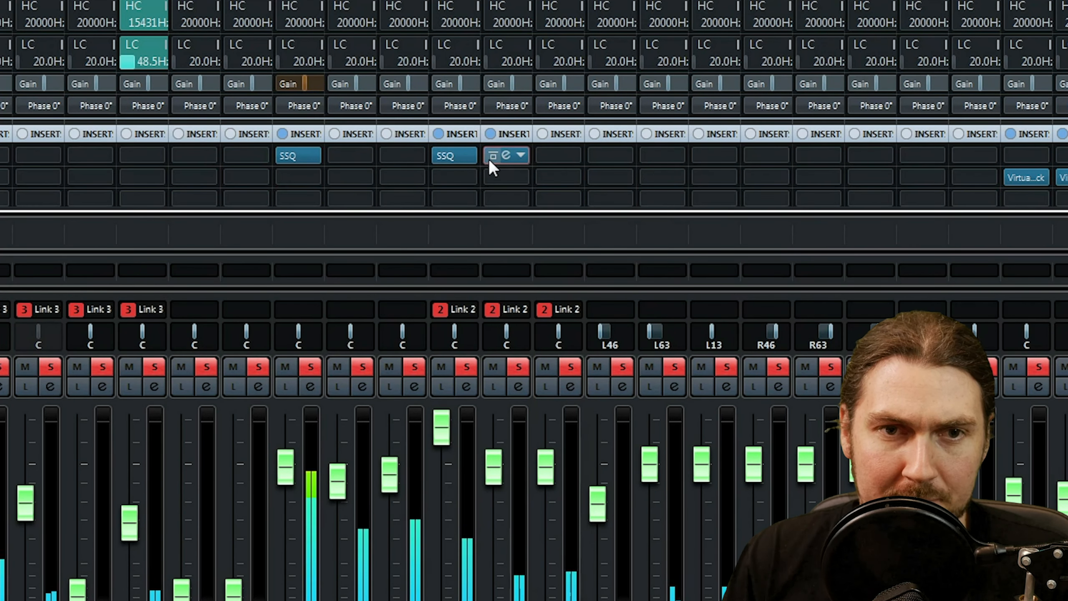
click(505, 155)
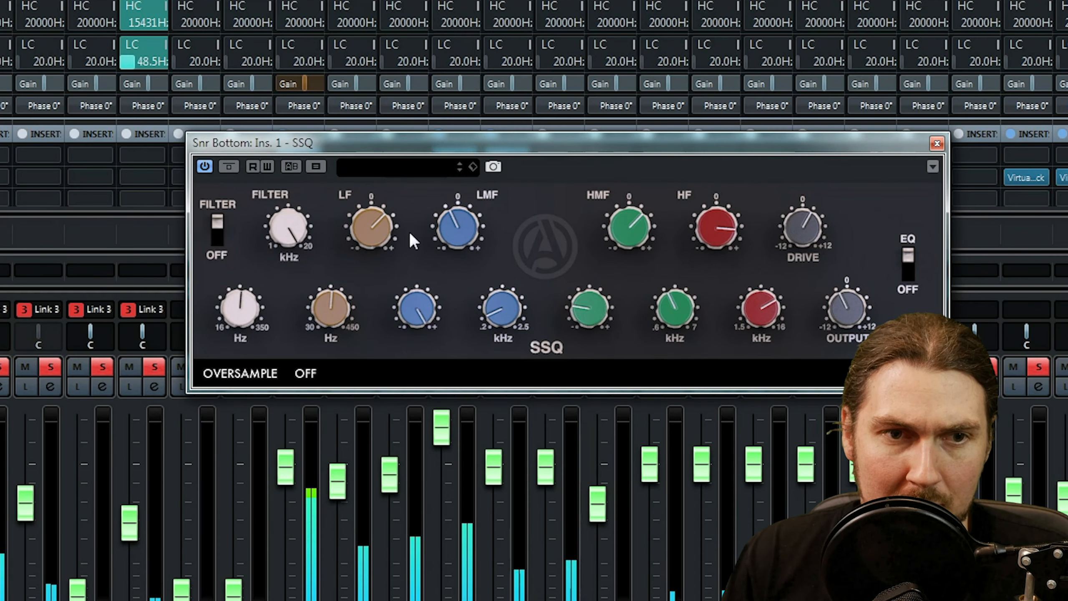
On Snr Bottom's SSQ, set the kHz filter to about two o'clock, LMF gain to 0, HF to about half past one and Drive to about ten, then close it.
drag(245, 312, 246, 307)
drag(289, 230, 288, 286)
ctrl+click(466, 234)
drag(699, 227, 699, 248)
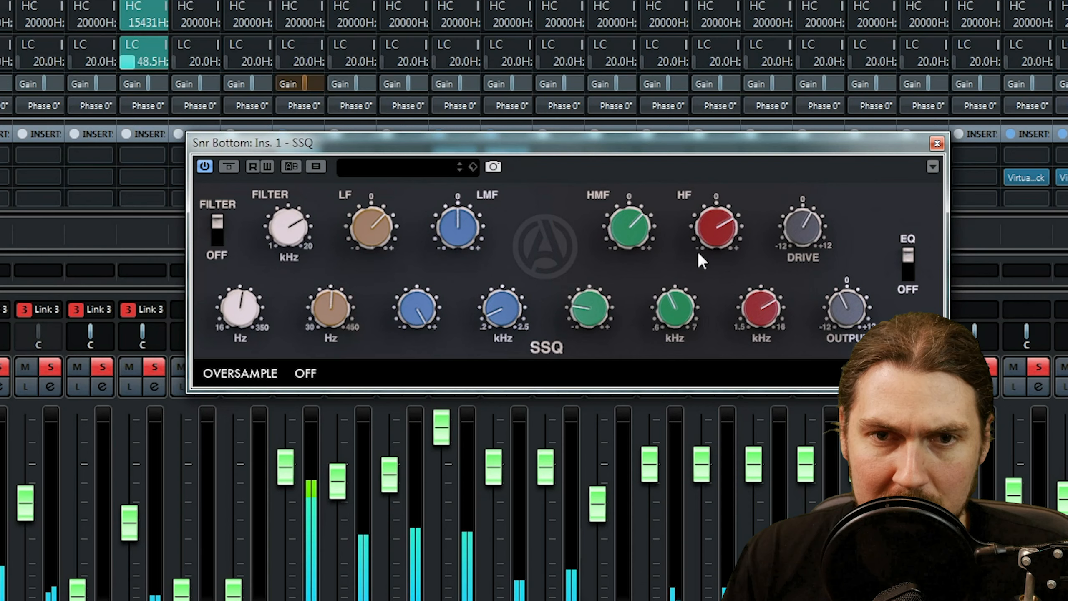
drag(782, 217, 781, 274)
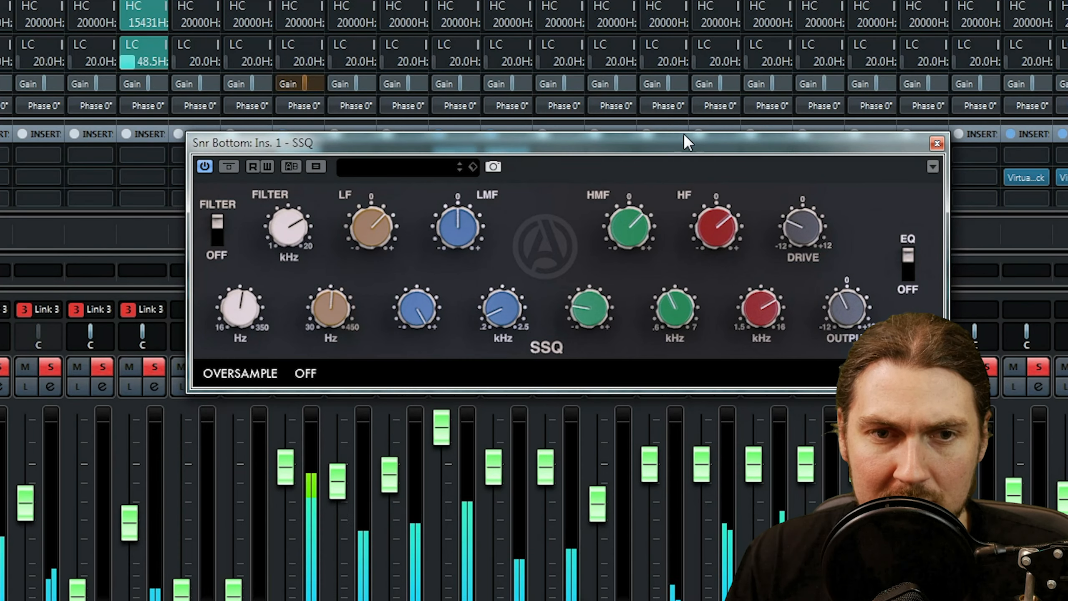
drag(376, 150, 257, 0)
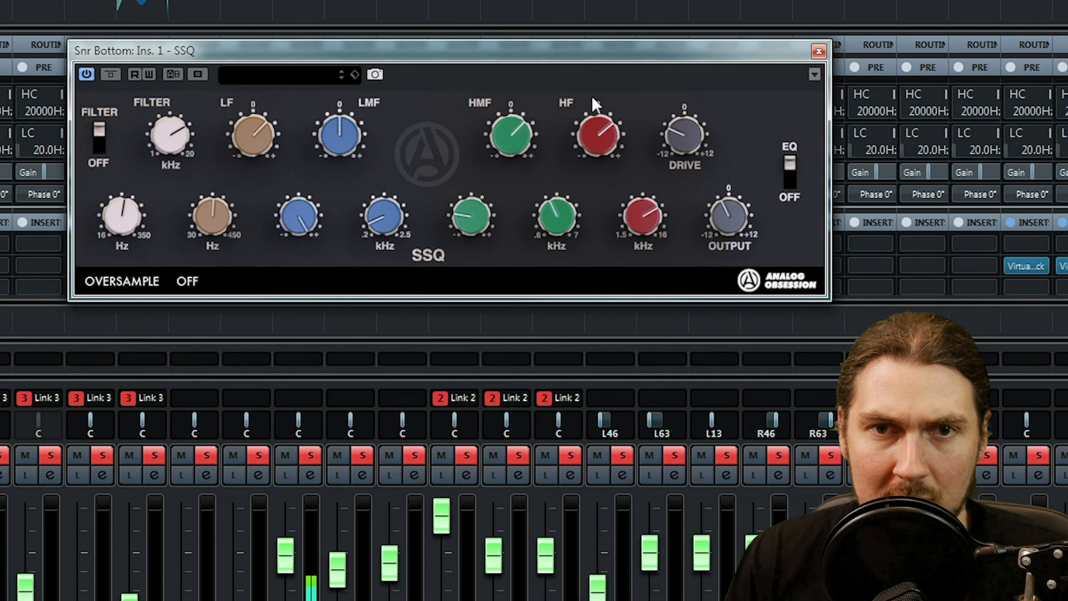
click(818, 51)
Compare the drum mix with SSQ bypassed and active on the linked Snr Top and Snr Bottom channels.
mouse_move(503, 248)
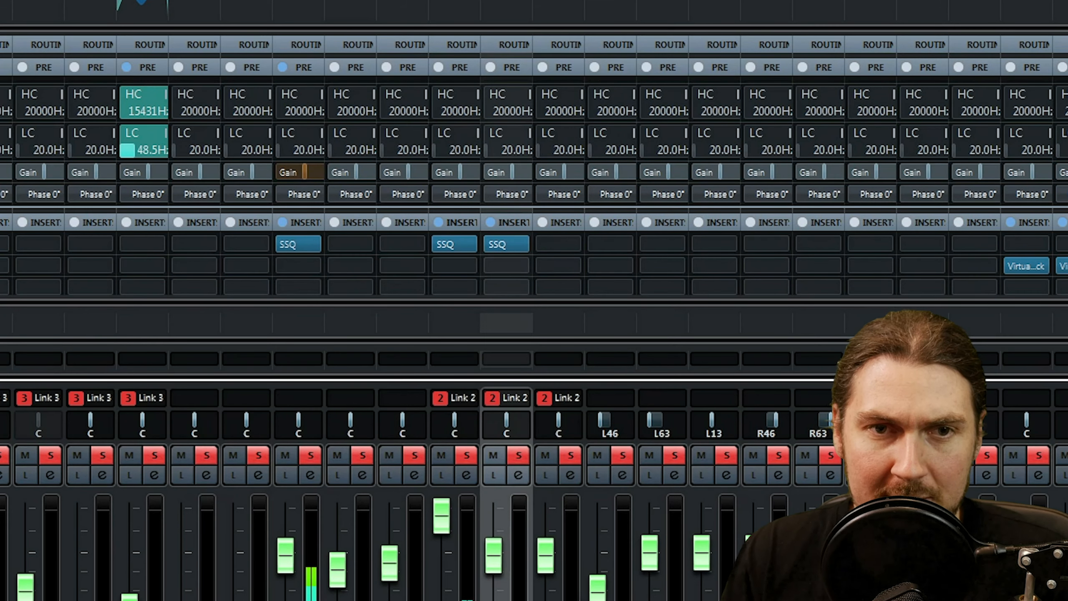
click(440, 244)
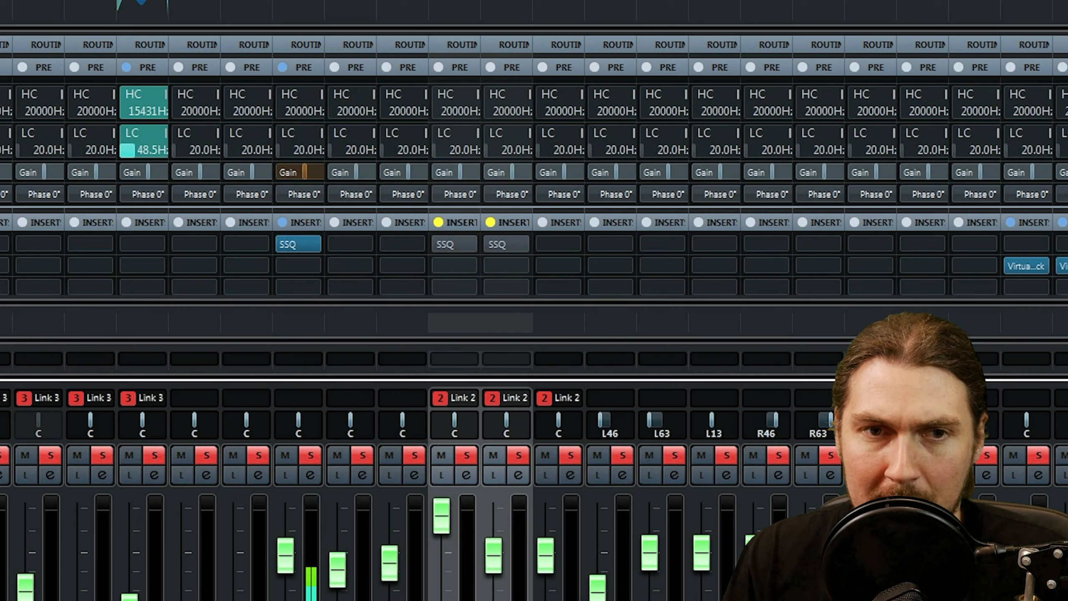
click(441, 247)
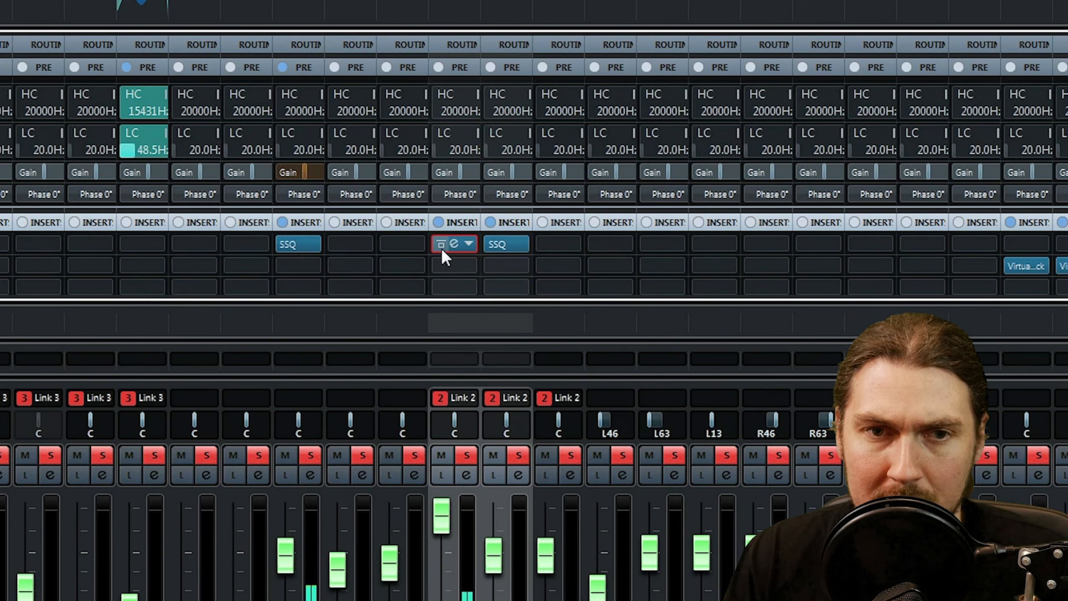
click(442, 247)
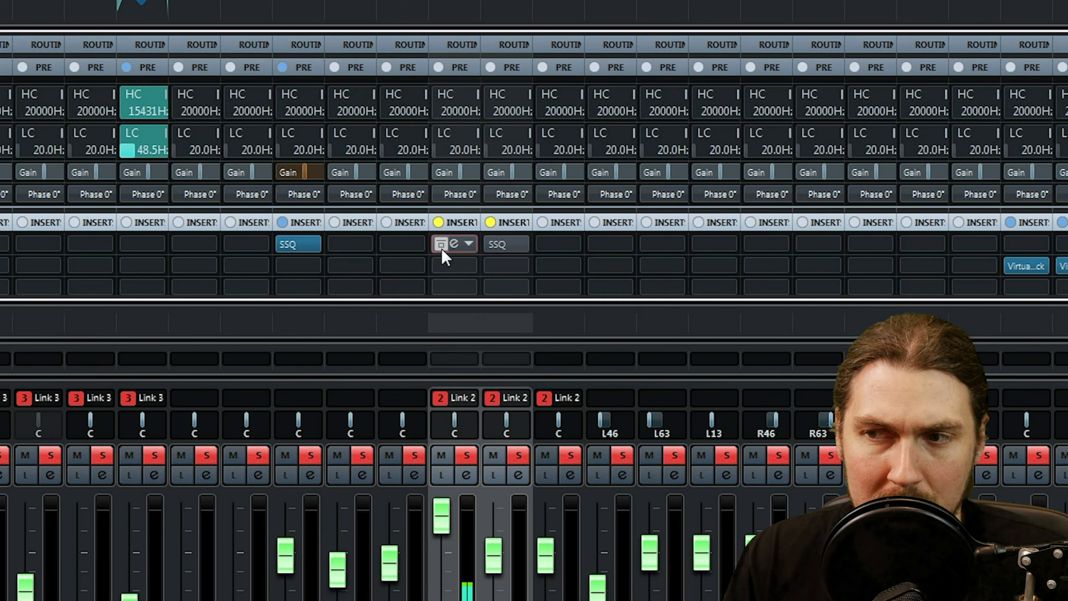
click(441, 247)
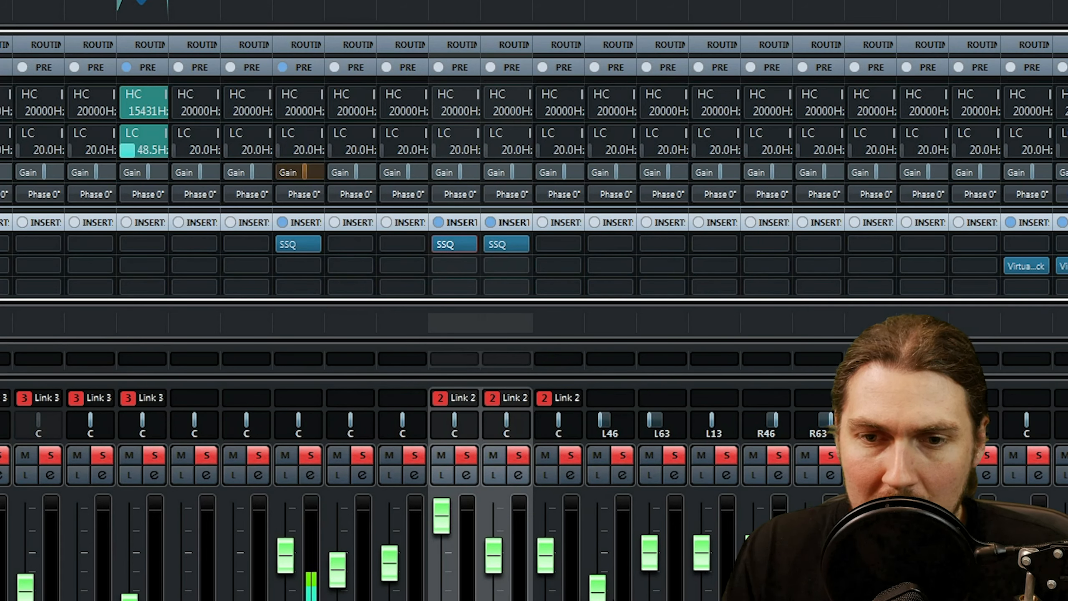
Clear the drum bus solo to return to the full mix and go back to the snare channels.
key(Tab)
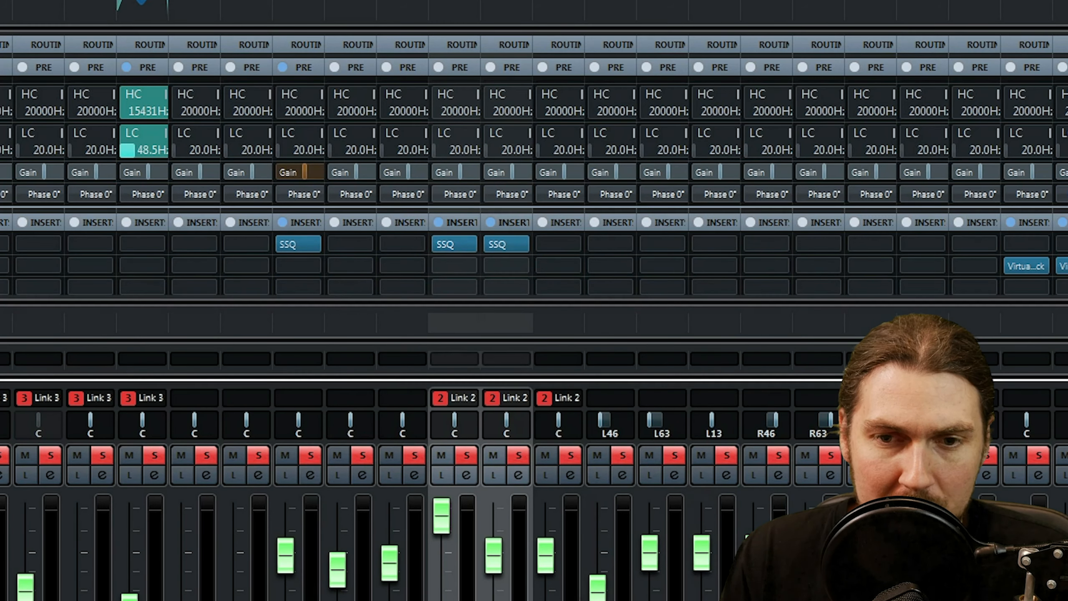
scroll(534, 300, right, 10)
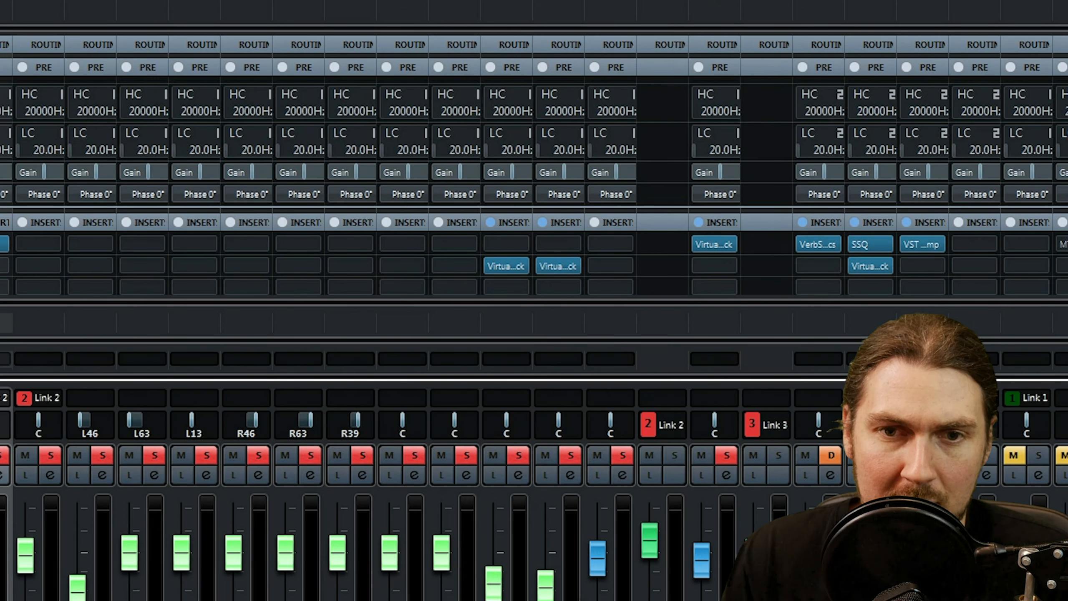
key(s)
scroll(534, 300, left, 14)
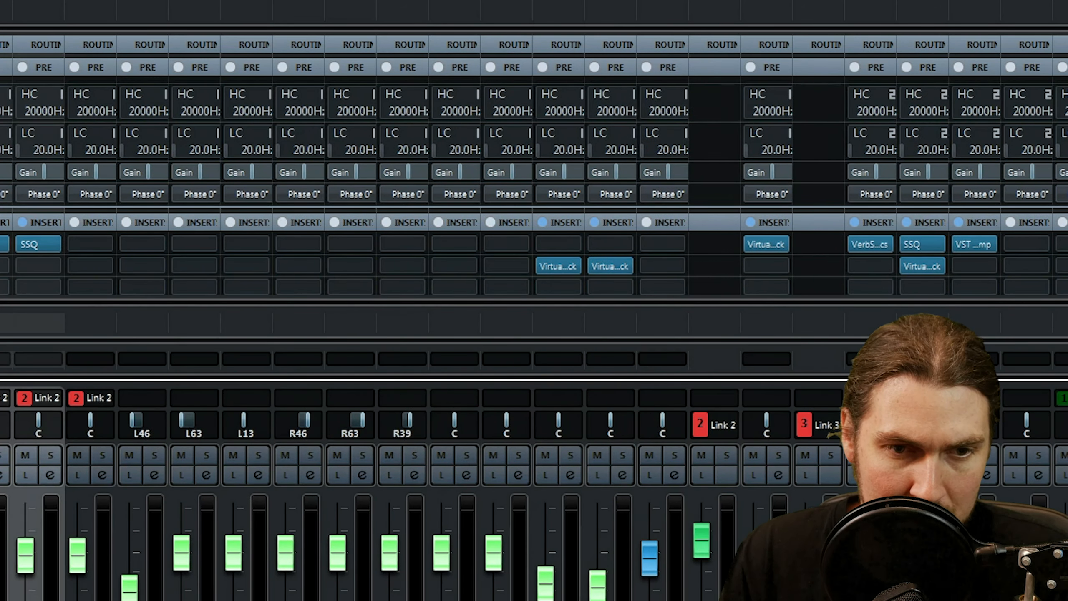
scroll(598, 436, right, 1)
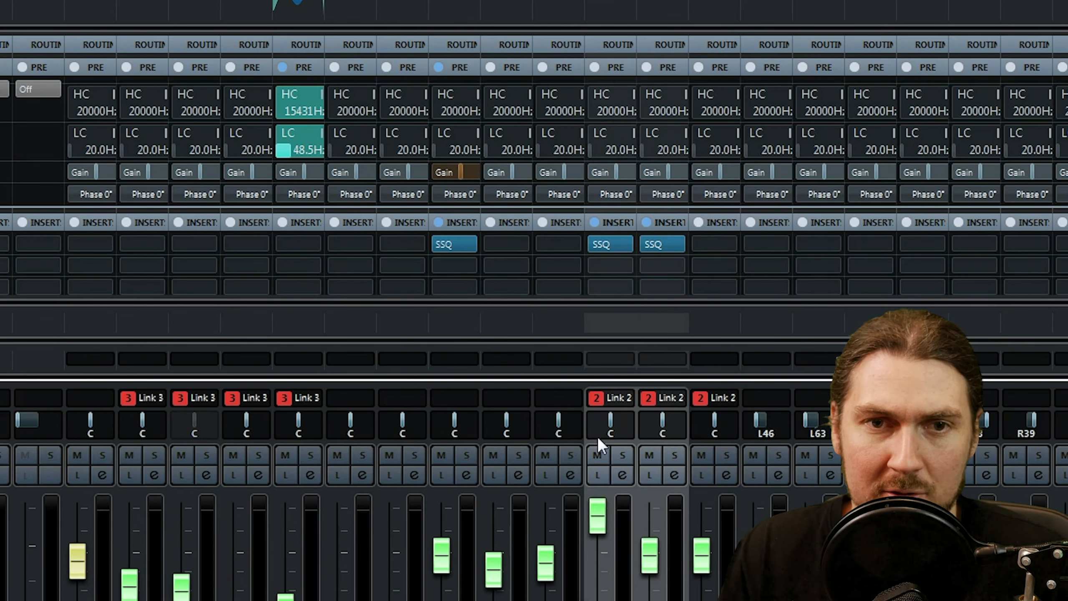
Bypass SSQ on both snare channels and arrange the Snr Top and Snr Bottom SSQ windows one above the other.
click(593, 246)
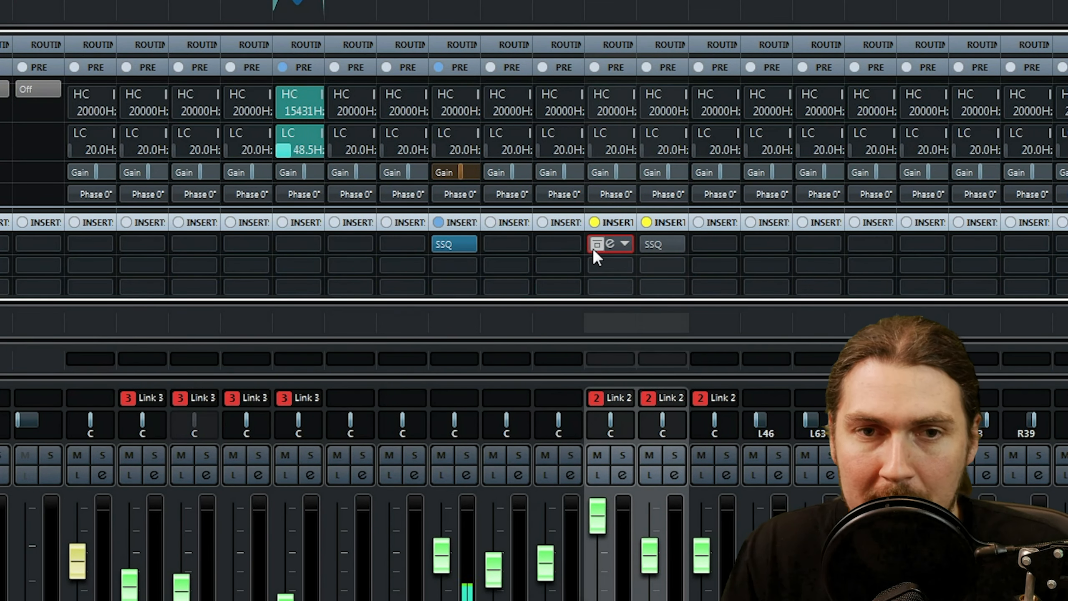
click(610, 244)
drag(673, 153, 539, 0)
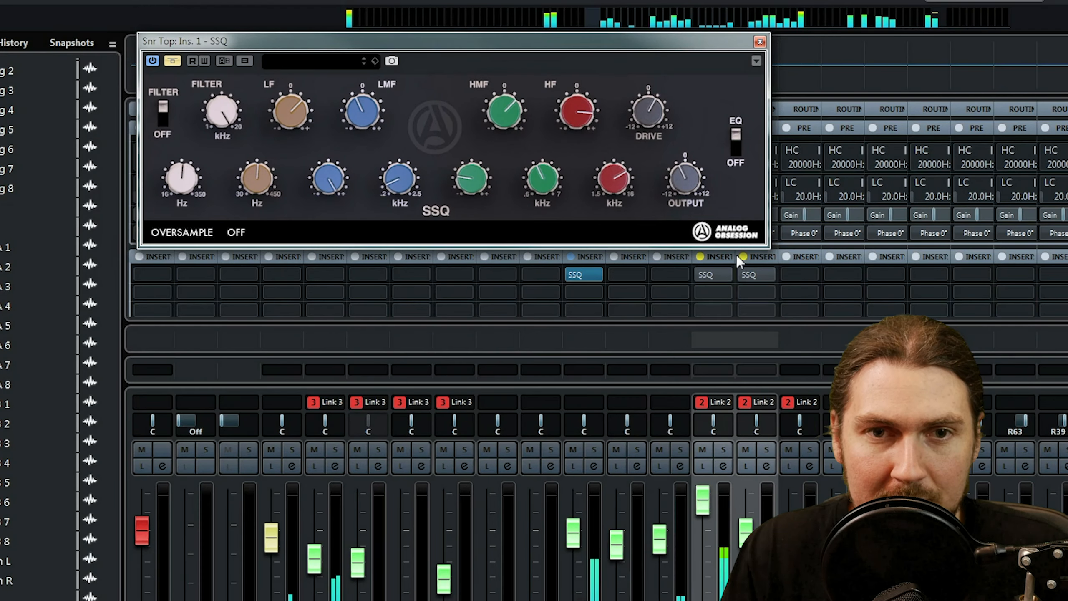
click(757, 274)
drag(739, 120, 527, 259)
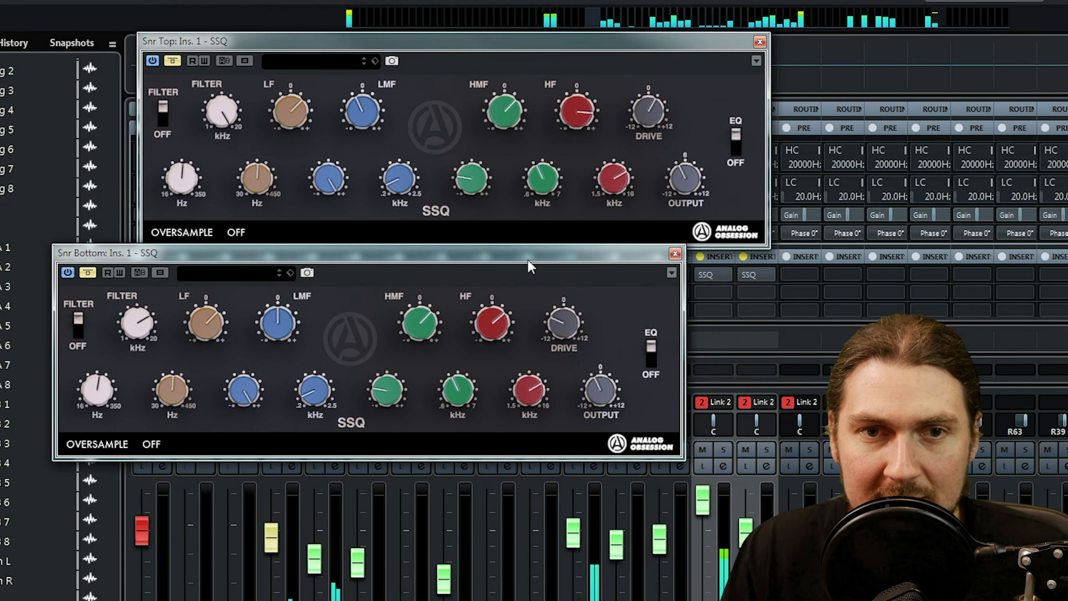
Compare the snare in the full mix with both SSQs active and bypassed, leave them active and close both plug-in windows.
click(699, 274)
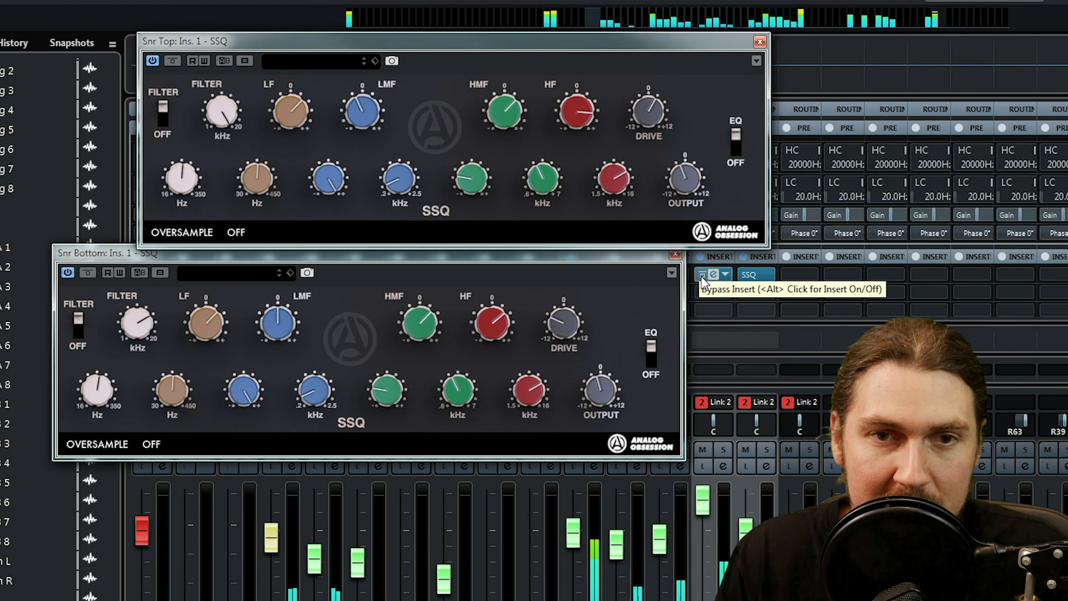
click(702, 276)
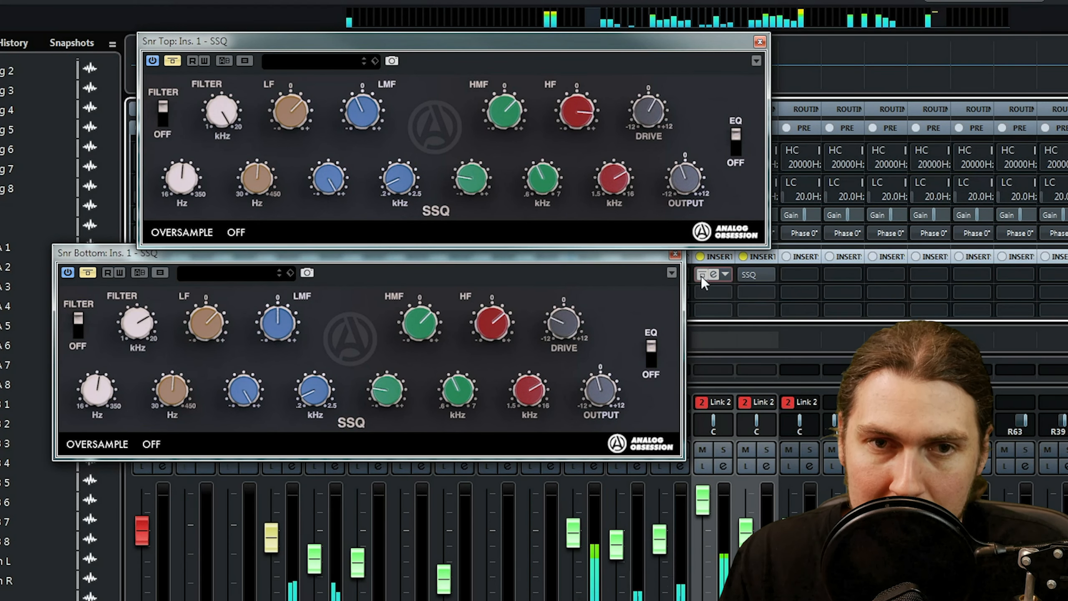
click(701, 275)
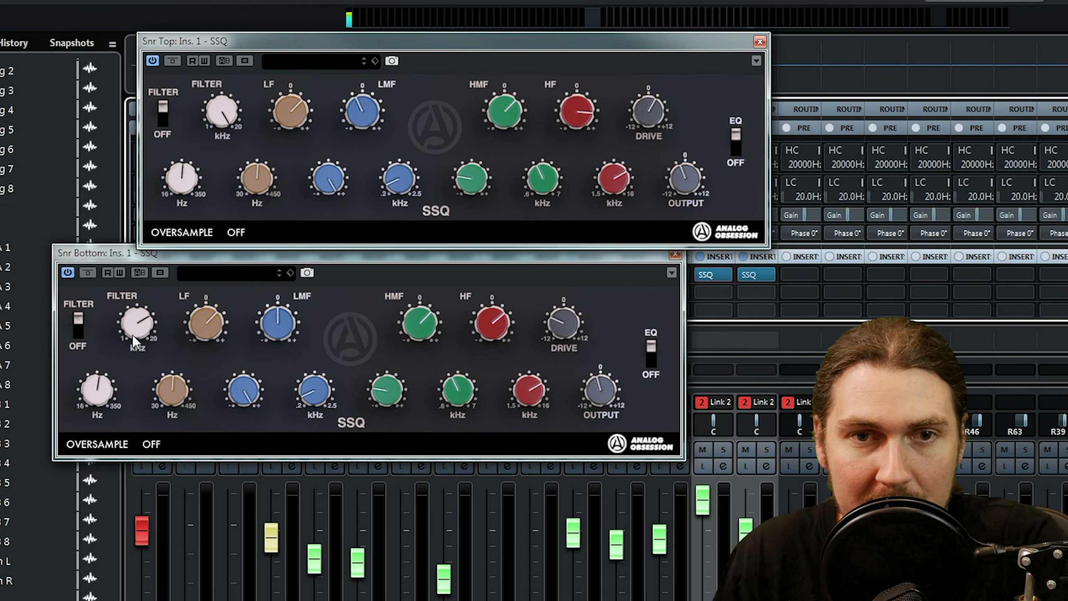
click(675, 254)
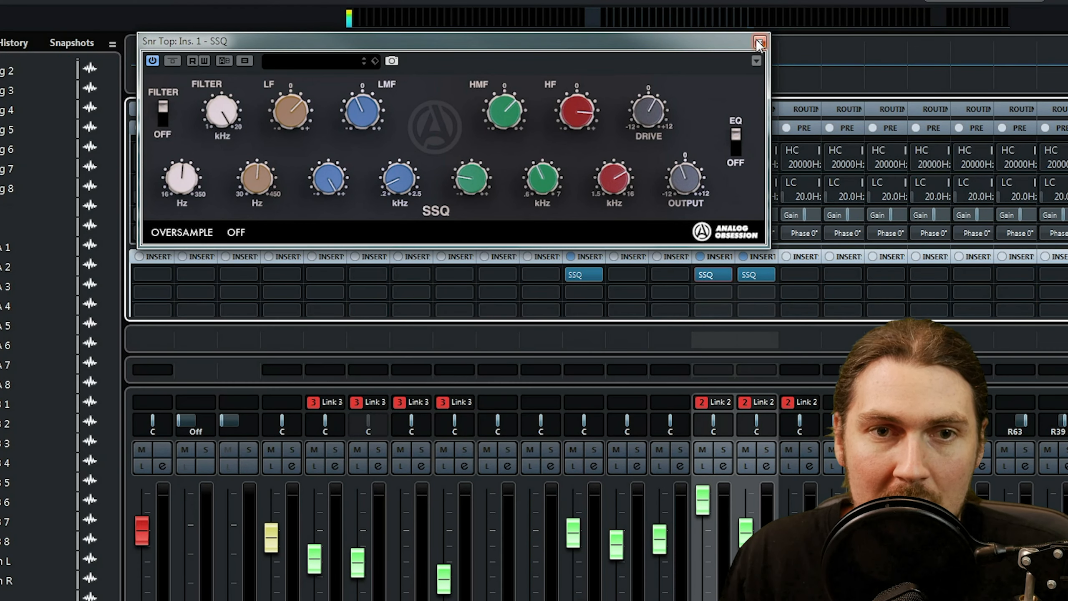
click(759, 41)
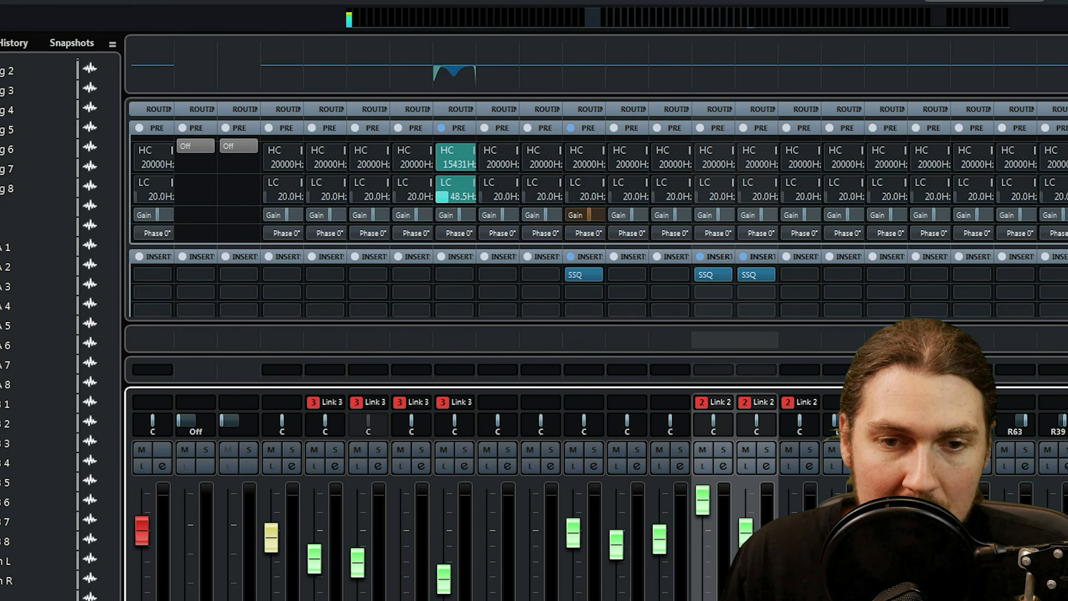
Solo the Toms channel in the mixer, bypass its Virtual Mix Rack insert and inspect the plug-in's modules.
scroll(589, 294, right, 5)
scroll(588, 294, right, 3)
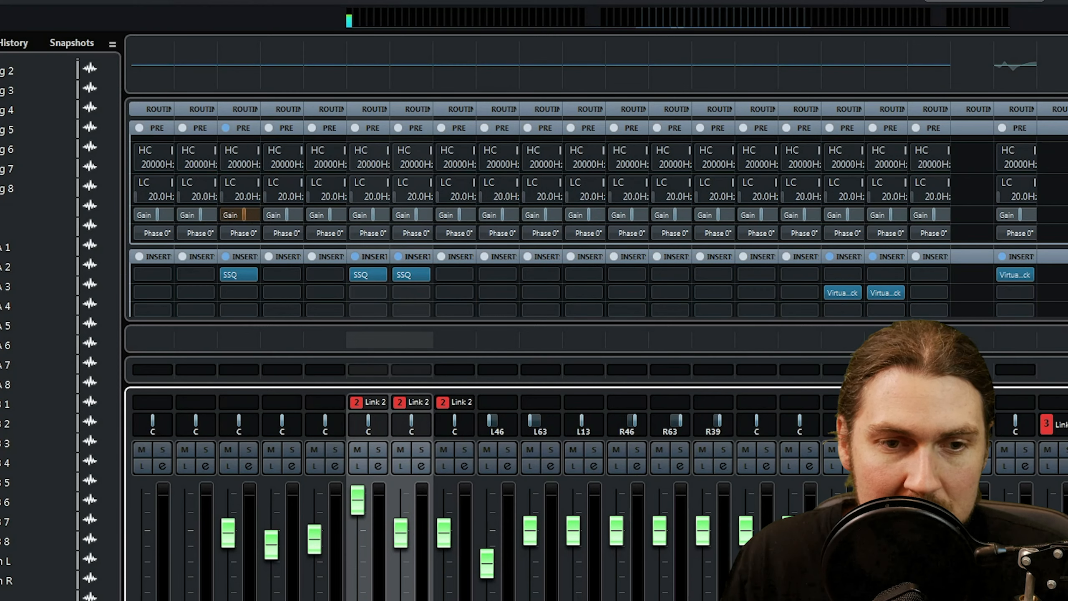
scroll(589, 294, right, 10)
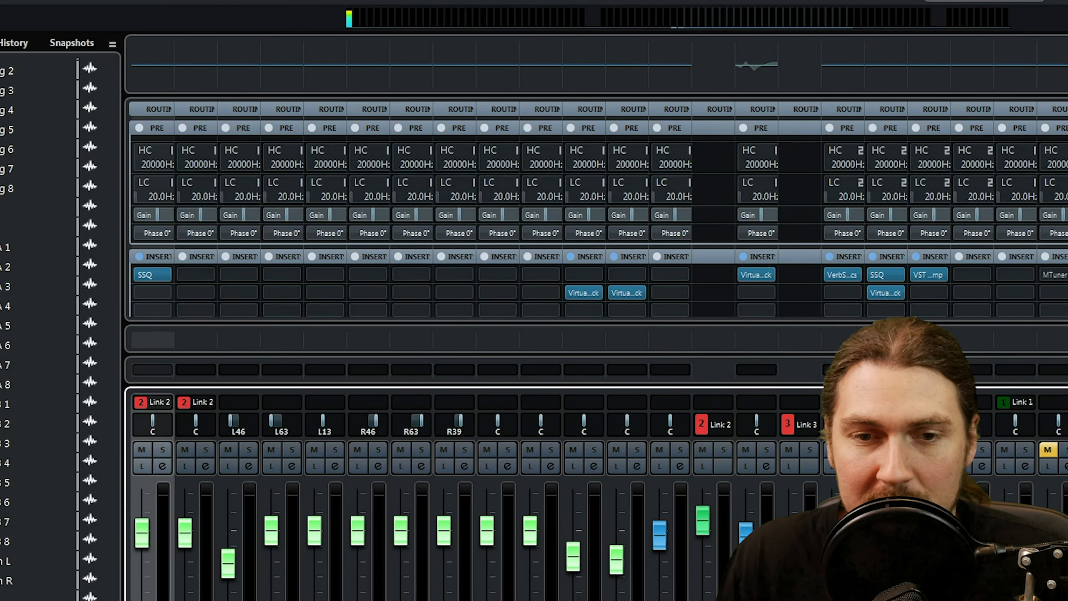
scroll(589, 295, left, 1)
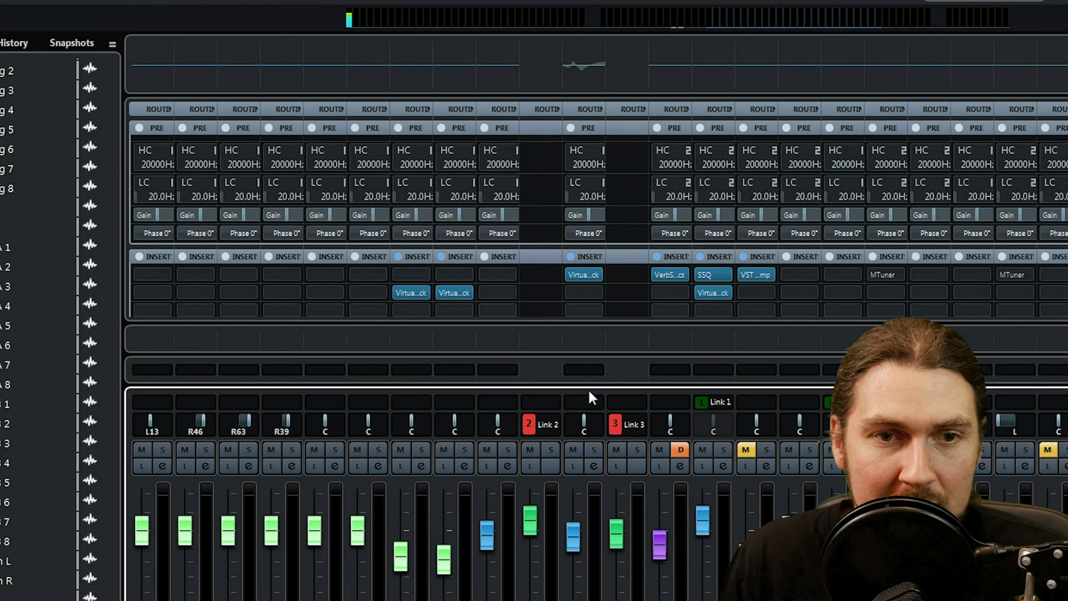
click(593, 452)
mouse_move(571, 278)
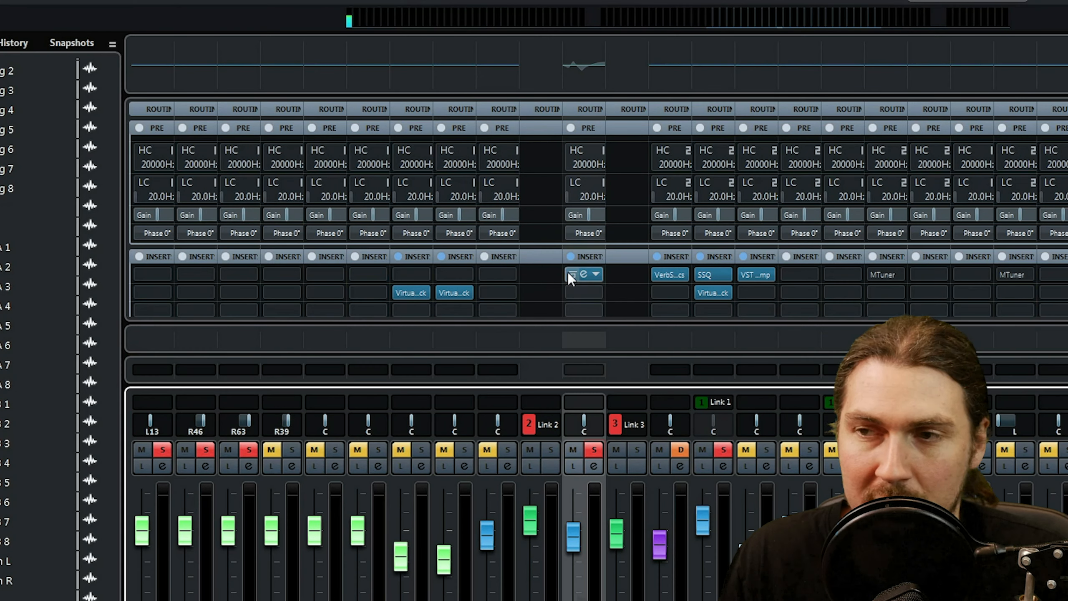
click(578, 276)
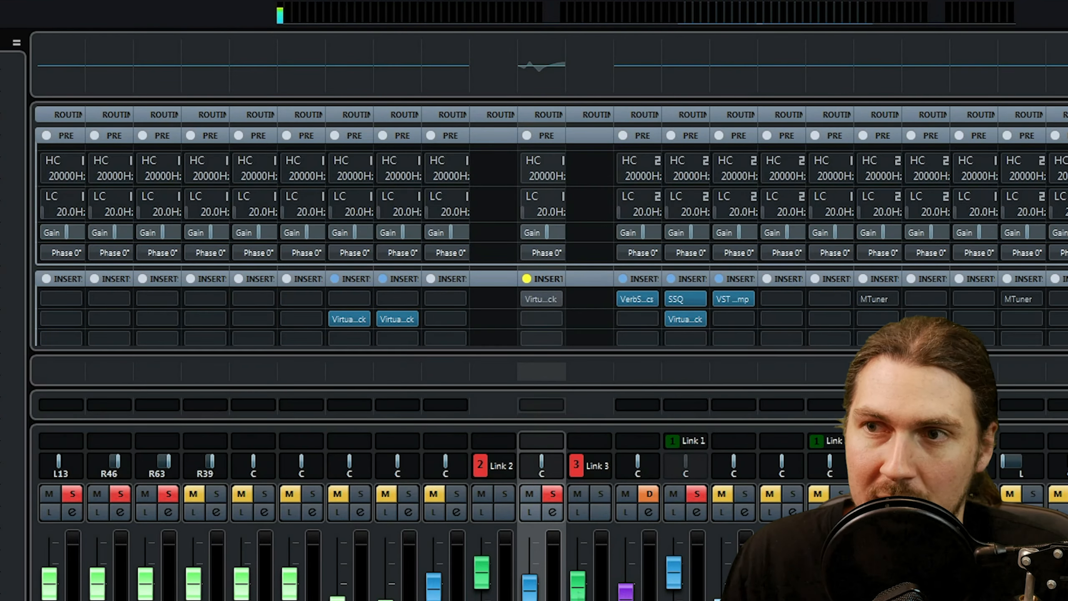
drag(741, 94, 602, 43)
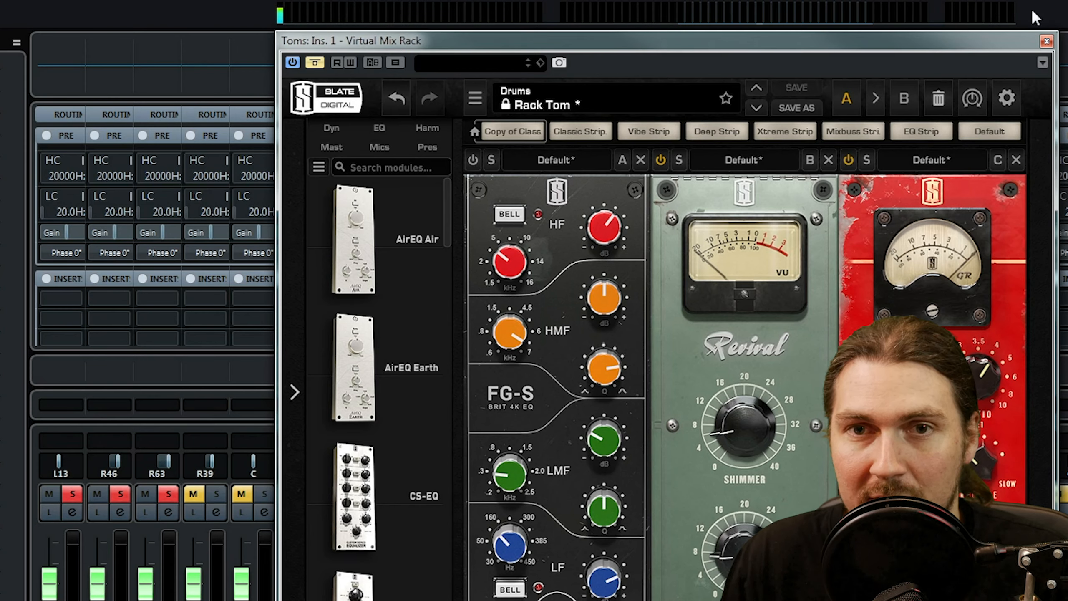
click(1046, 41)
Move the Virtual Mix Rack on the Toms channel to its second insert slot and make the plug-in active again.
drag(549, 296, 533, 319)
click(541, 318)
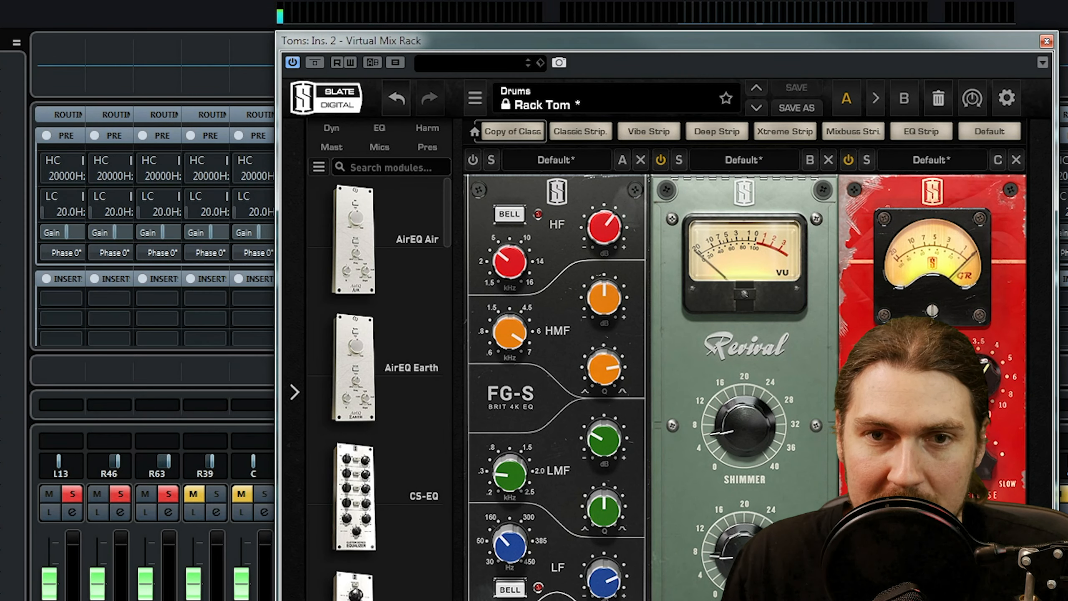
click(1046, 41)
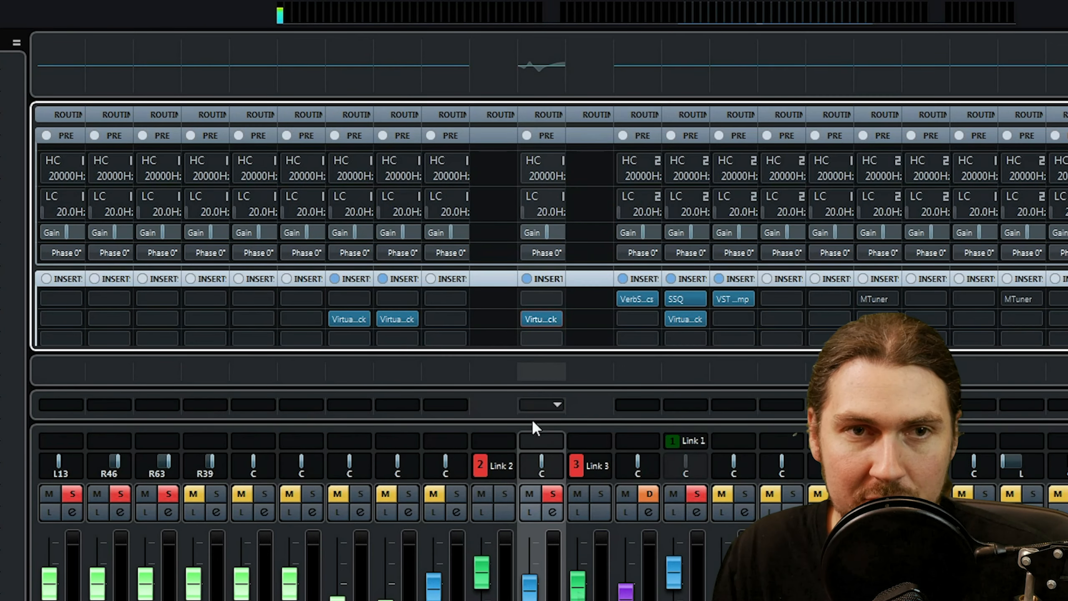
Clear all solos, solo the Toms channel again and load SSQ into its first insert slot.
click(346, 1)
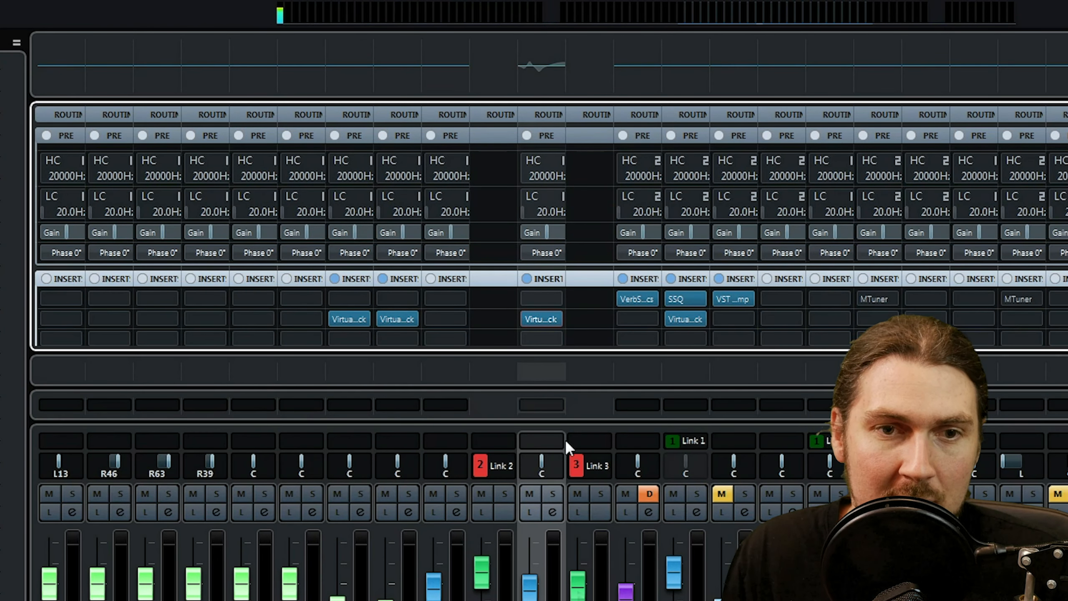
click(551, 494)
click(555, 299)
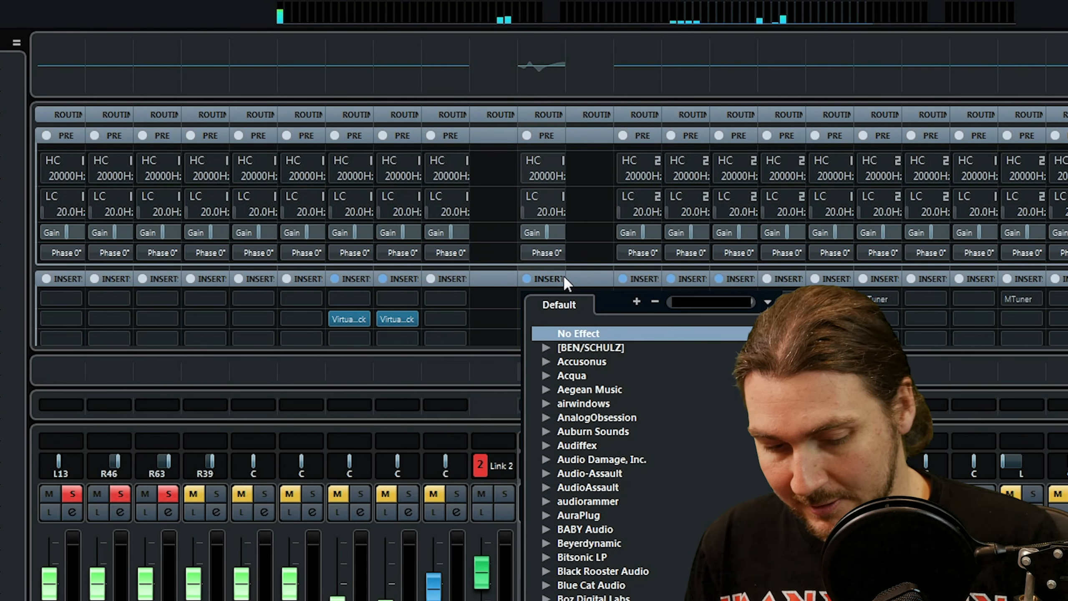
text(ssq)
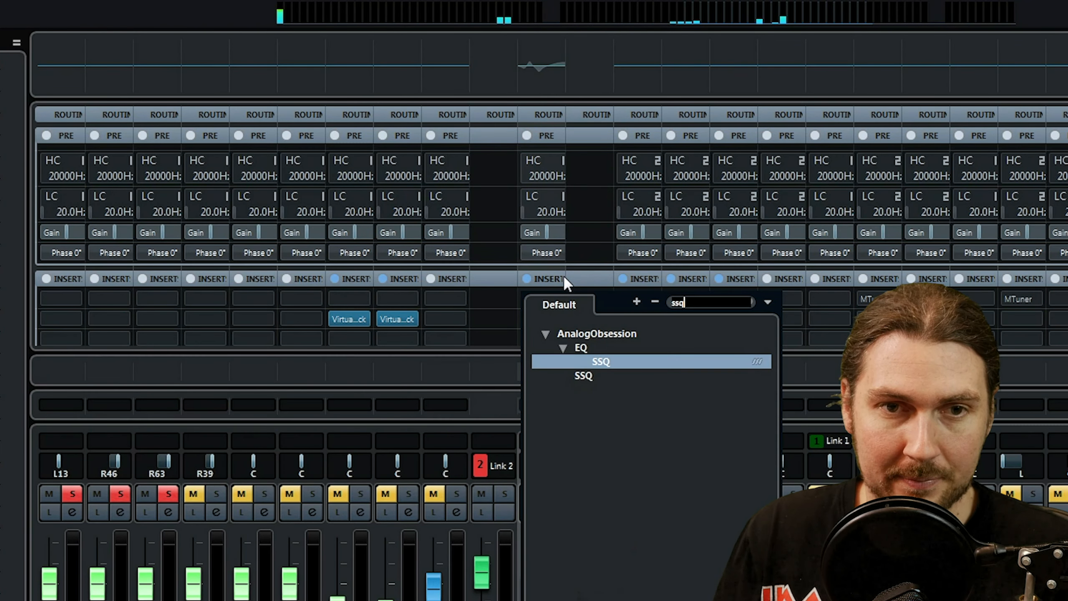
click(600, 361)
drag(613, 288, 393, 53)
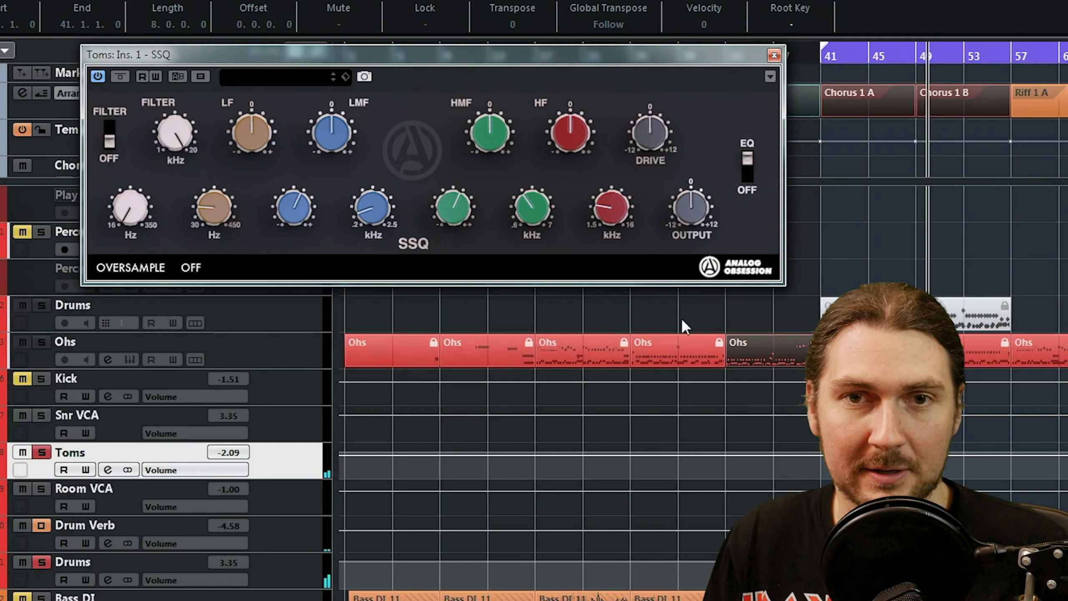
Turn off the chorus loop and move playback of the soloed toms on to bar 57 and beyond.
click(1013, 60)
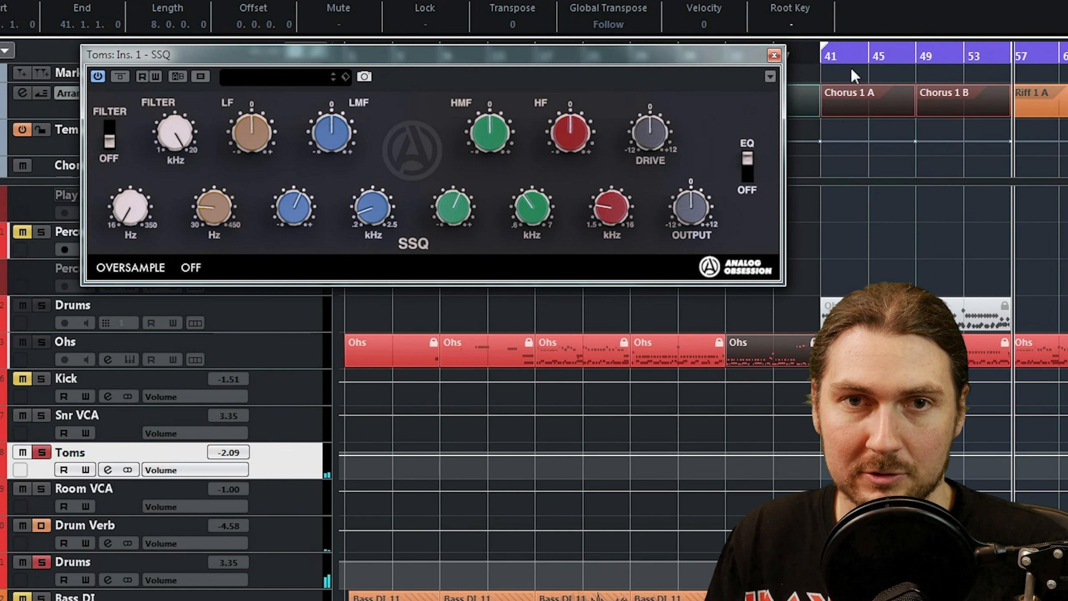
click(1060, 57)
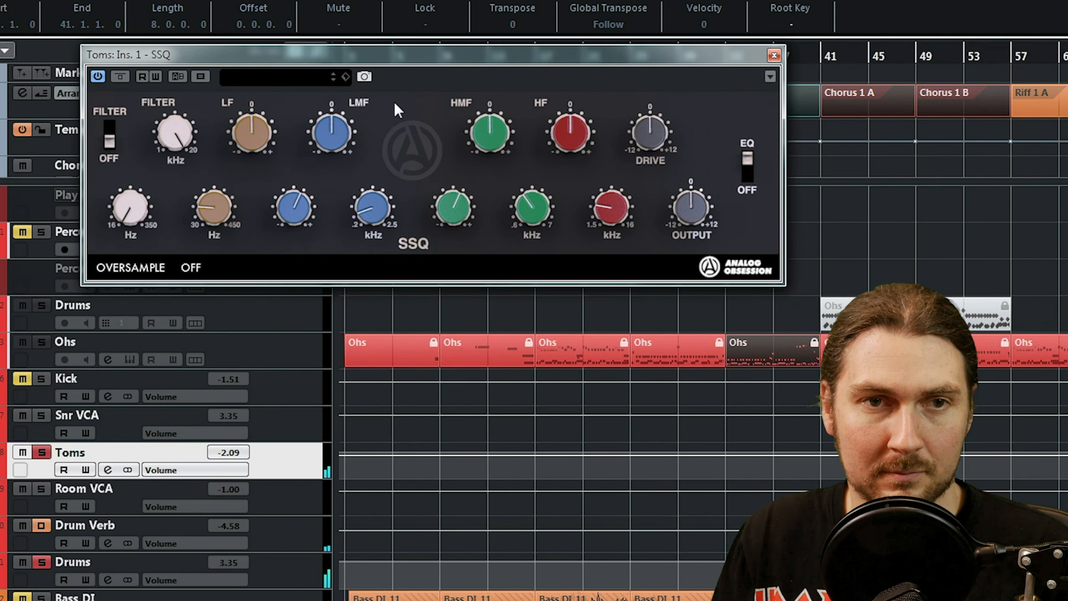
drag(401, 59, 368, 88)
Audition extreme LMF boost and bandwidth settings on the Toms SSQ, then cut LMF at .2 kHz and boost LF slightly.
drag(304, 145, 347, 54)
drag(275, 231, 258, 316)
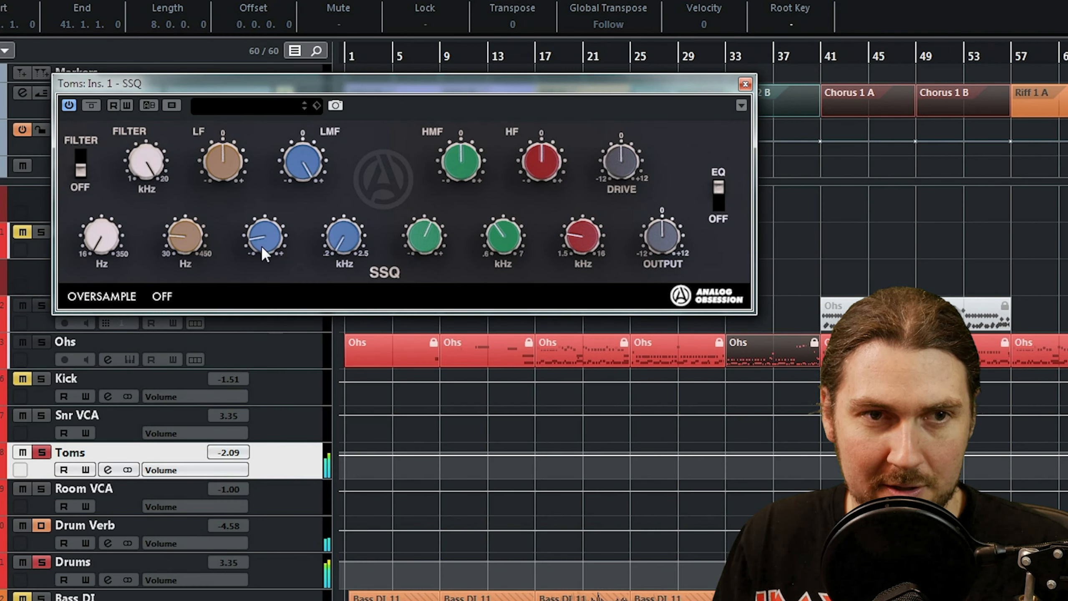
drag(291, 182, 286, 288)
drag(269, 230, 317, 77)
drag(311, 150, 314, 21)
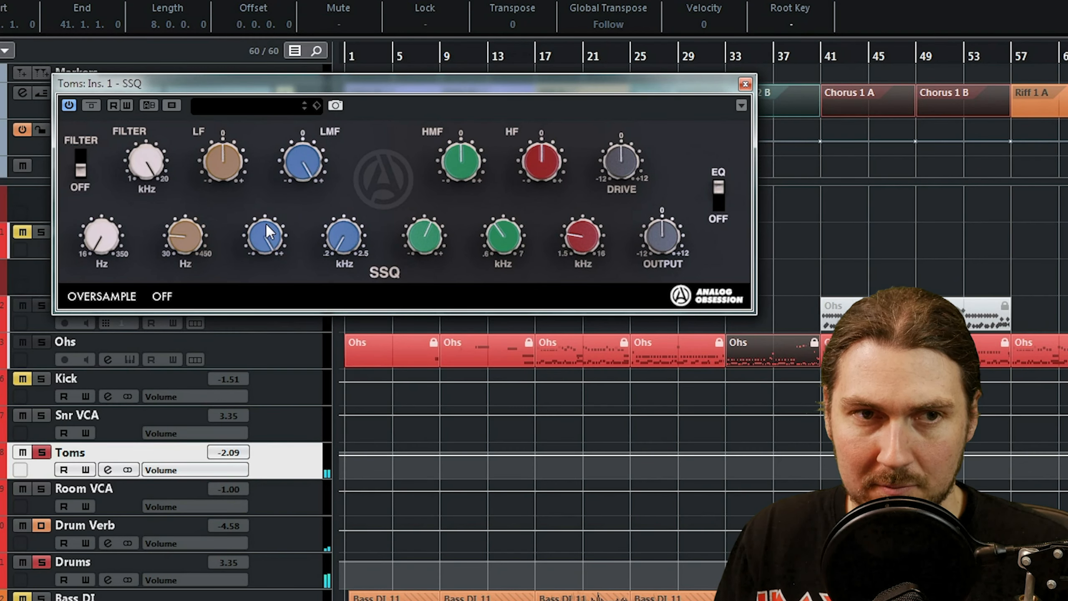
drag(302, 179, 296, 296)
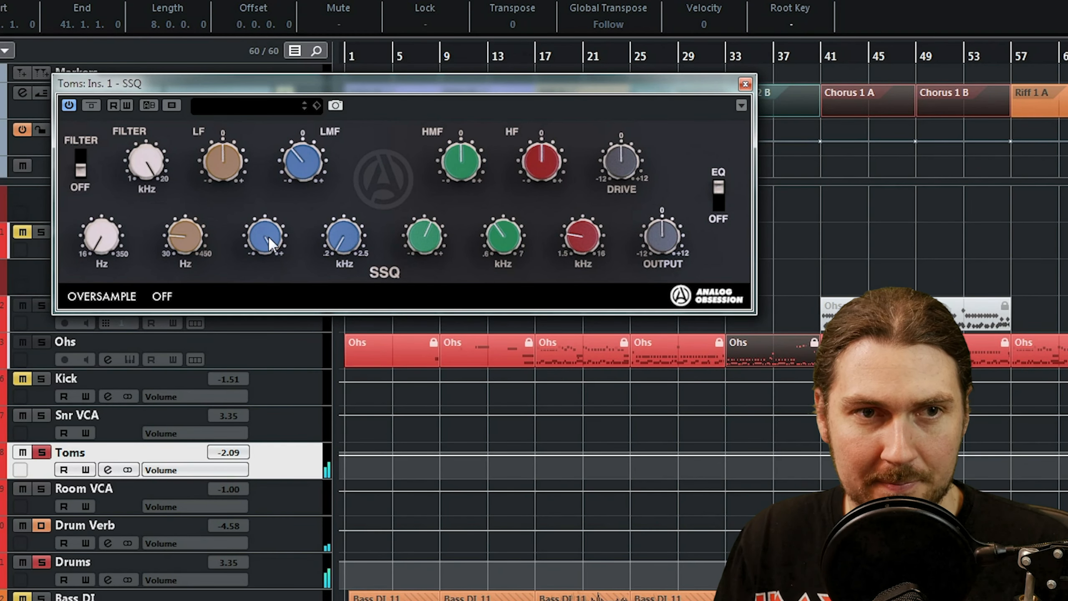
drag(268, 237, 267, 293)
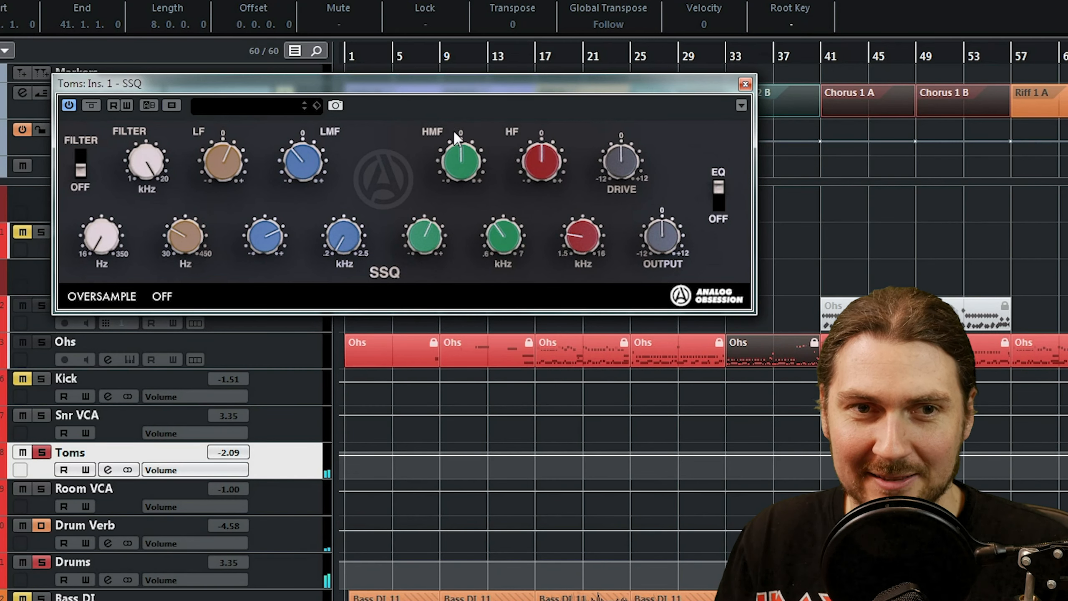
Boost HMF and HF moderately on the Toms SSQ, lower the HMF bandwidth, and enable the filter with a raised Hz cutoff.
drag(471, 145, 477, 133)
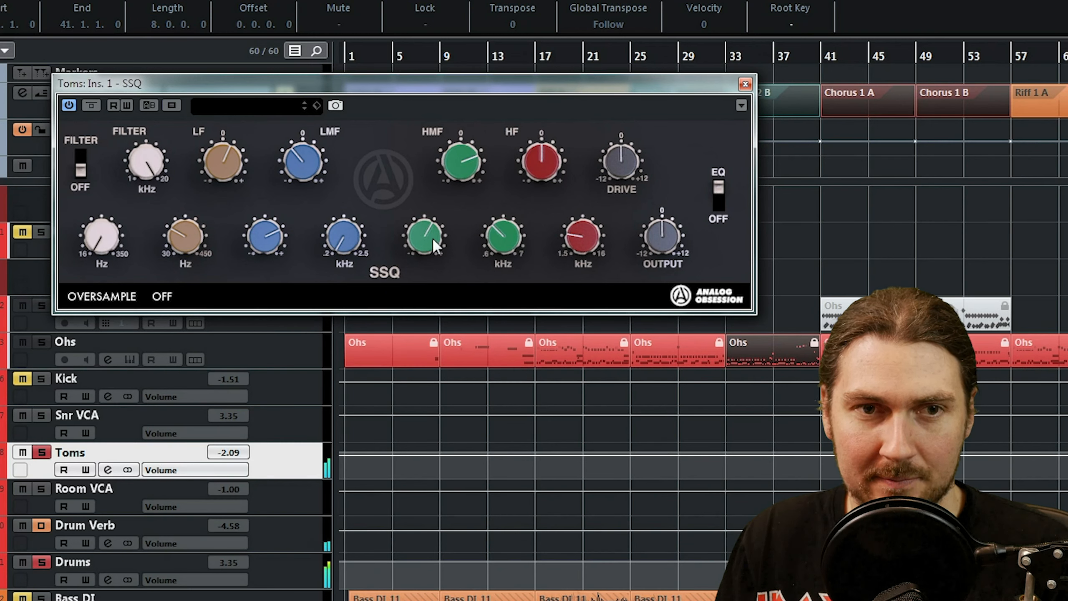
drag(442, 212, 439, 267)
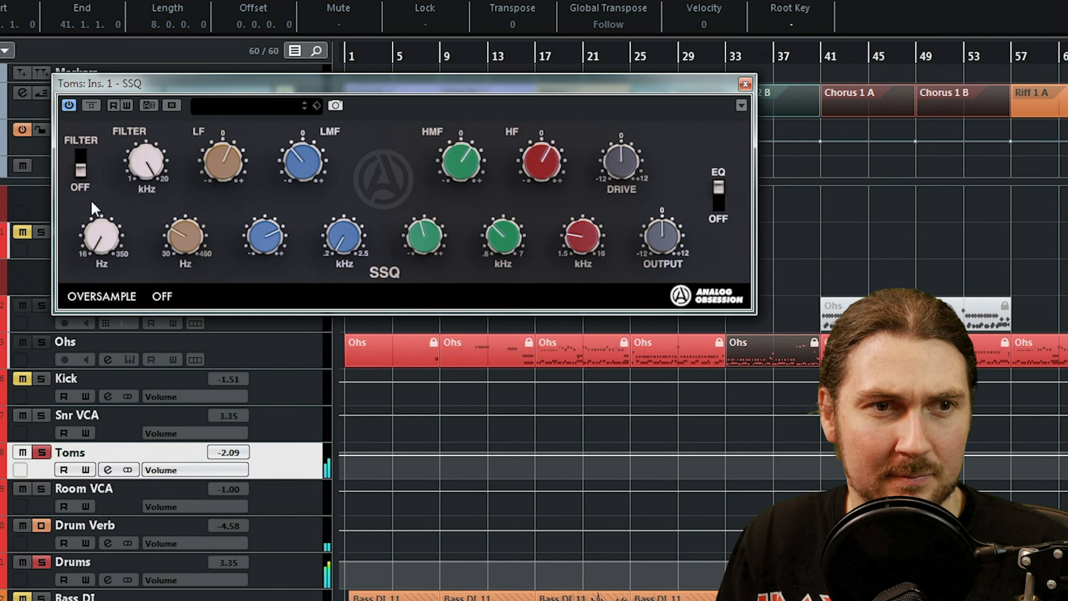
drag(101, 248, 114, 188)
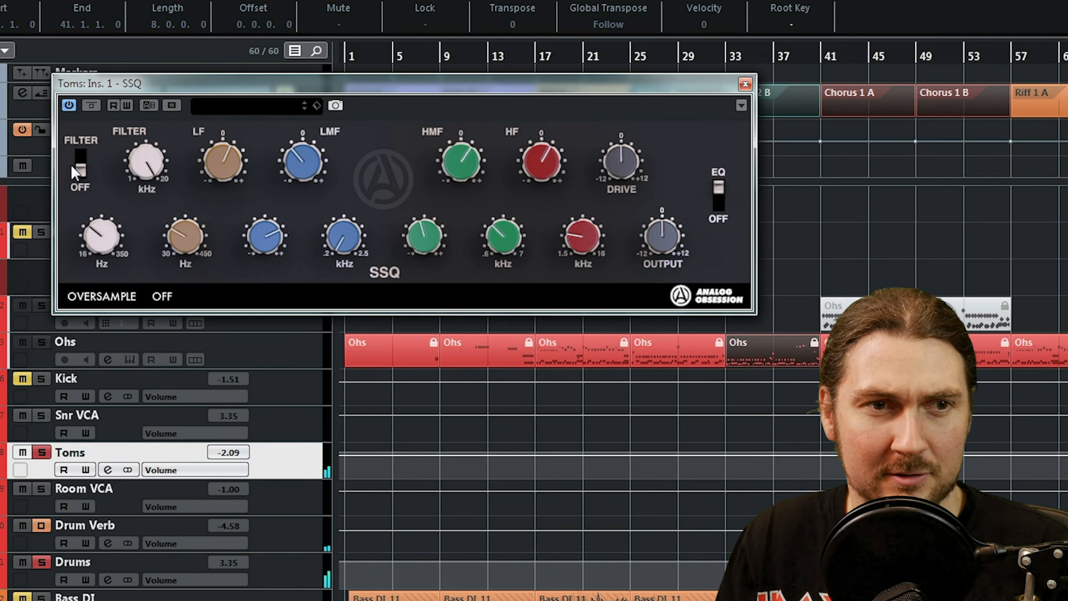
drag(87, 254, 84, 278)
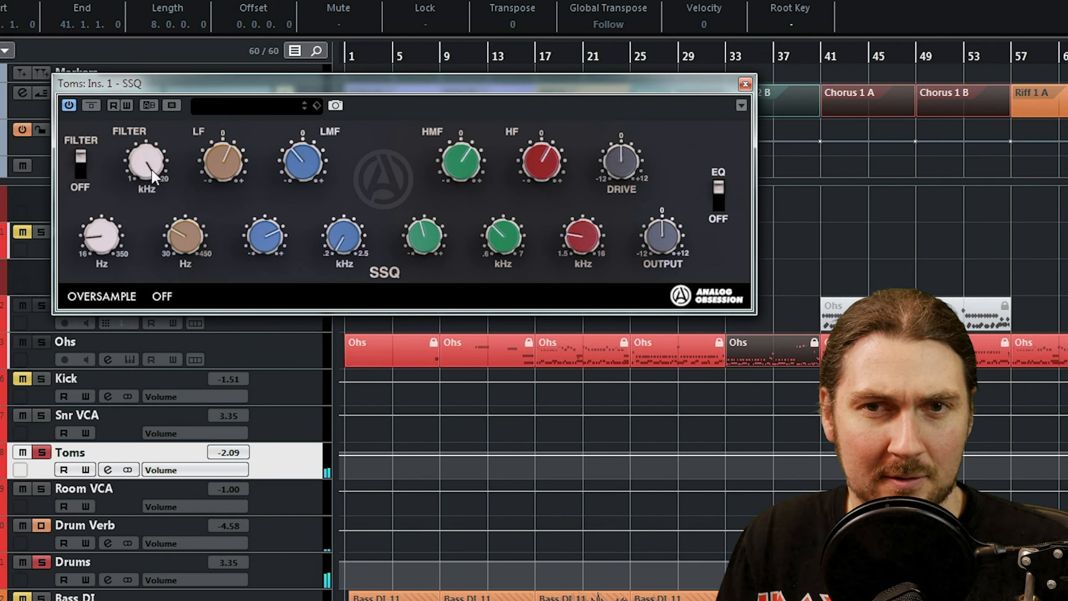
Compare SSQ bypassed and active on the toms alone and within the soloed Drums bus, looping from bar 57.
click(91, 105)
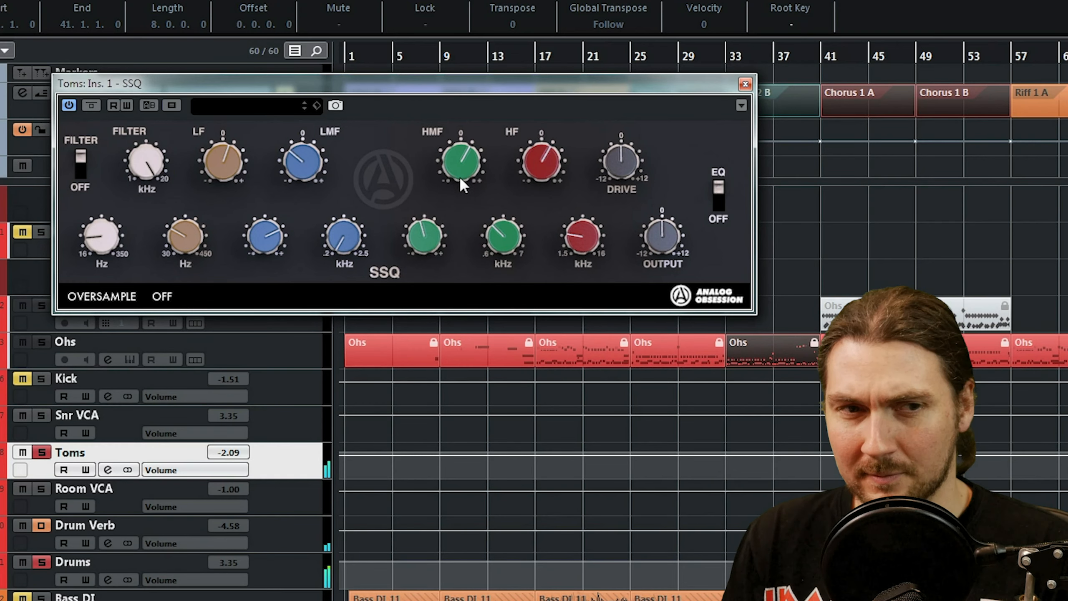
click(41, 562)
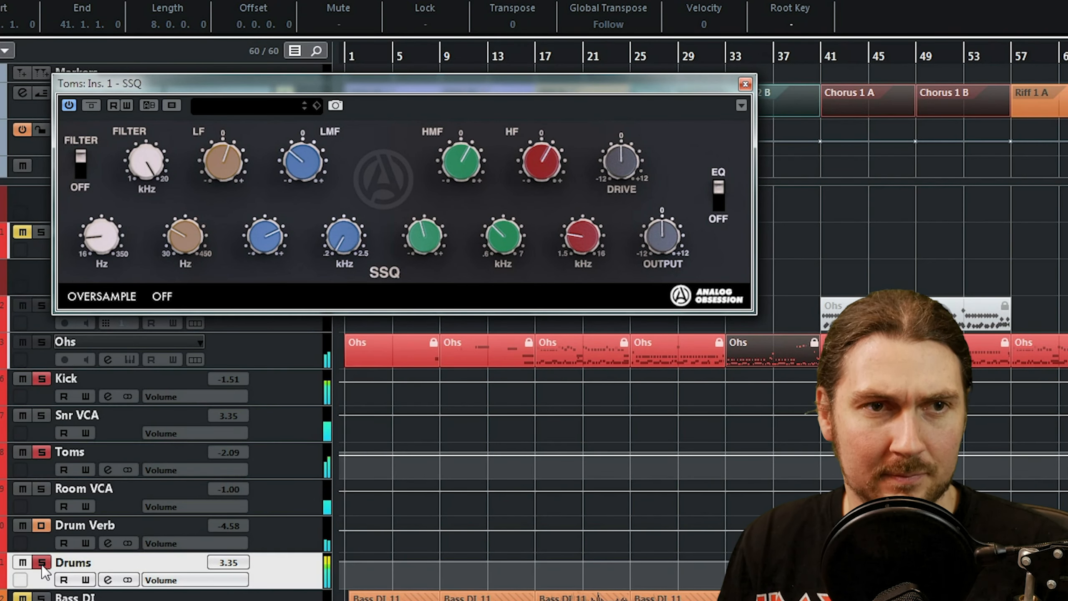
click(92, 105)
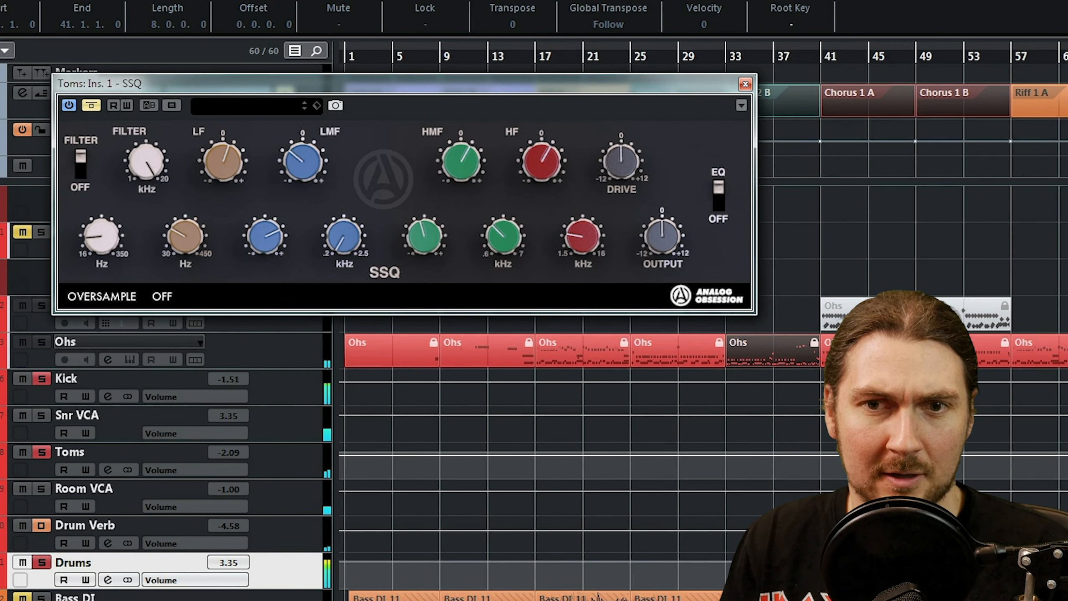
drag(1066, 47, 1010, 61)
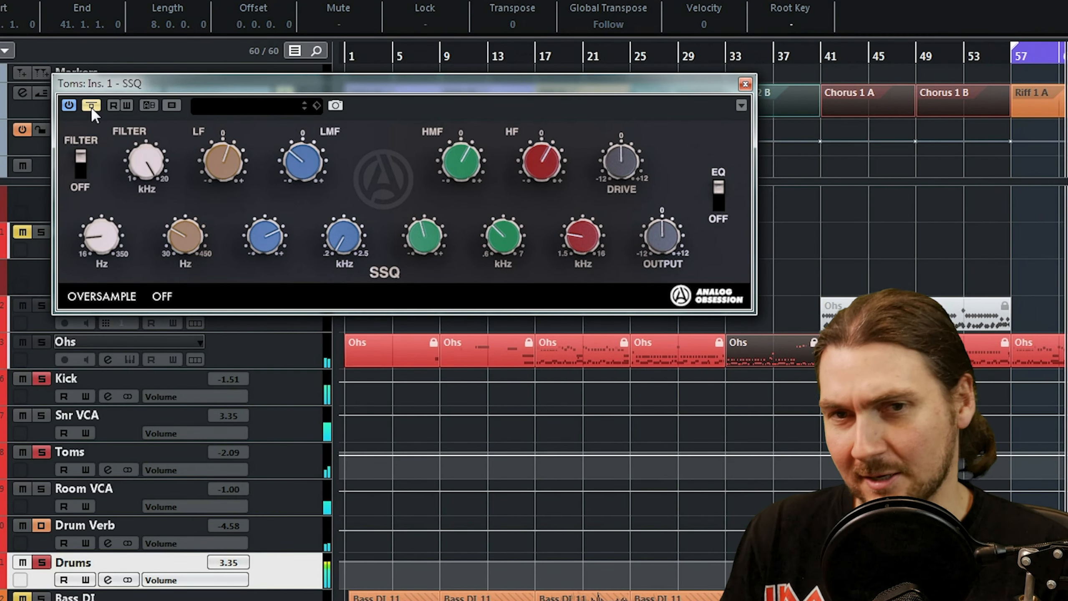
click(92, 108)
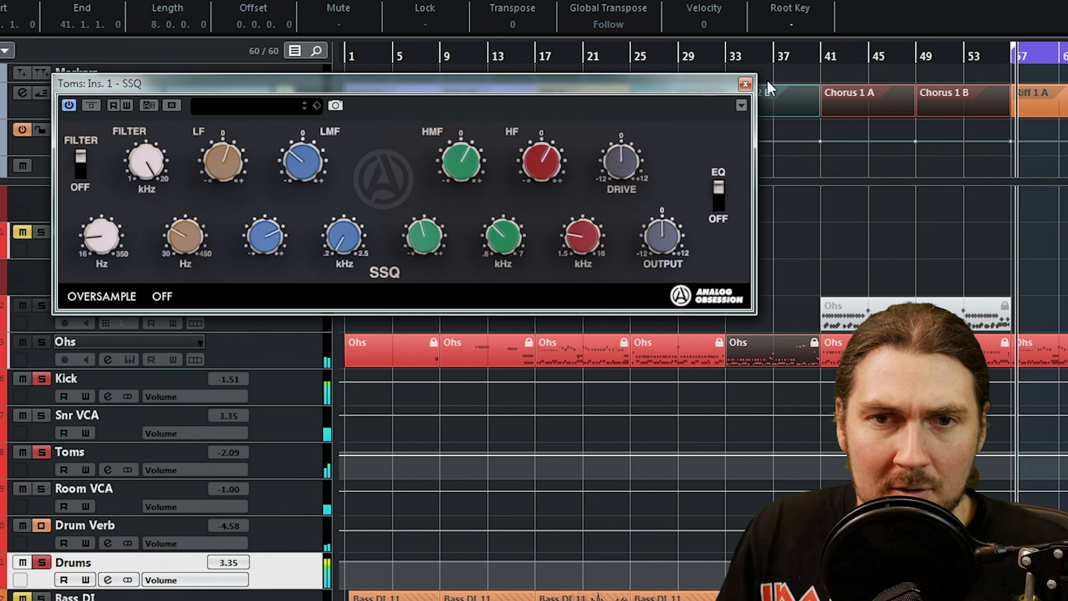
Close the Toms SSQ window, stop playback and start the loop range at bar 41, Chorus 1 A.
click(745, 84)
key(space)
drag(1014, 45, 822, 50)
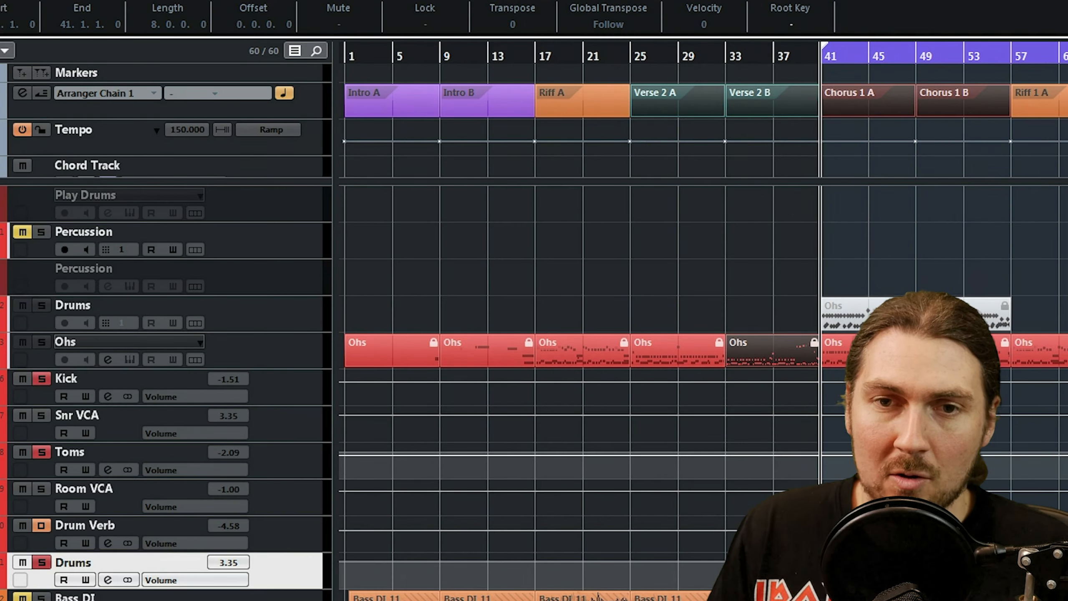
Solo the Rythmn Guitrars bus in the mixer and load SSQ into its first insert slot.
key(F3)
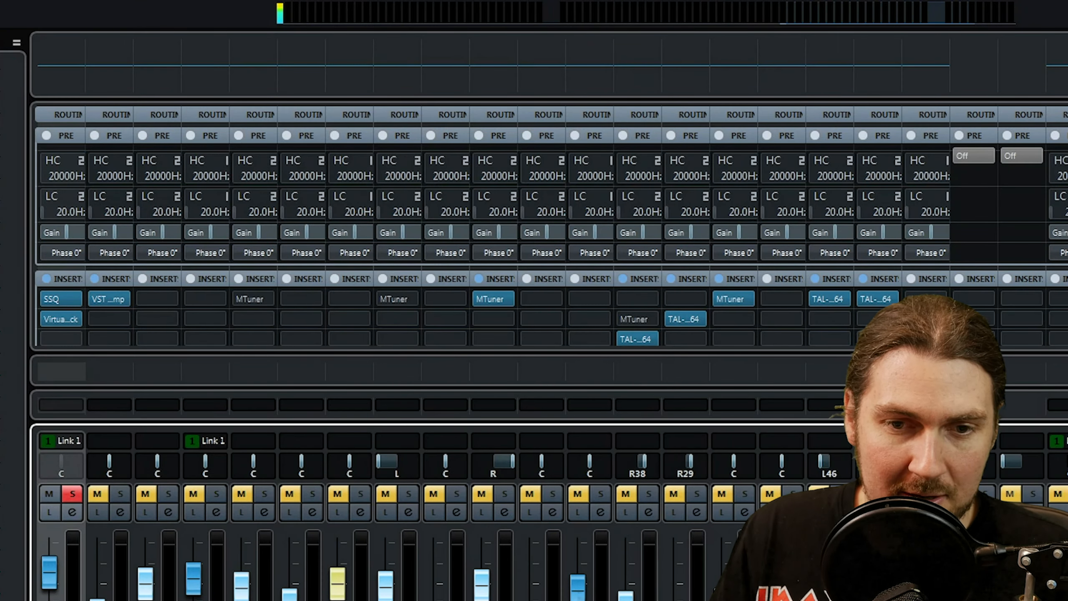
scroll(772, 163, right, 2)
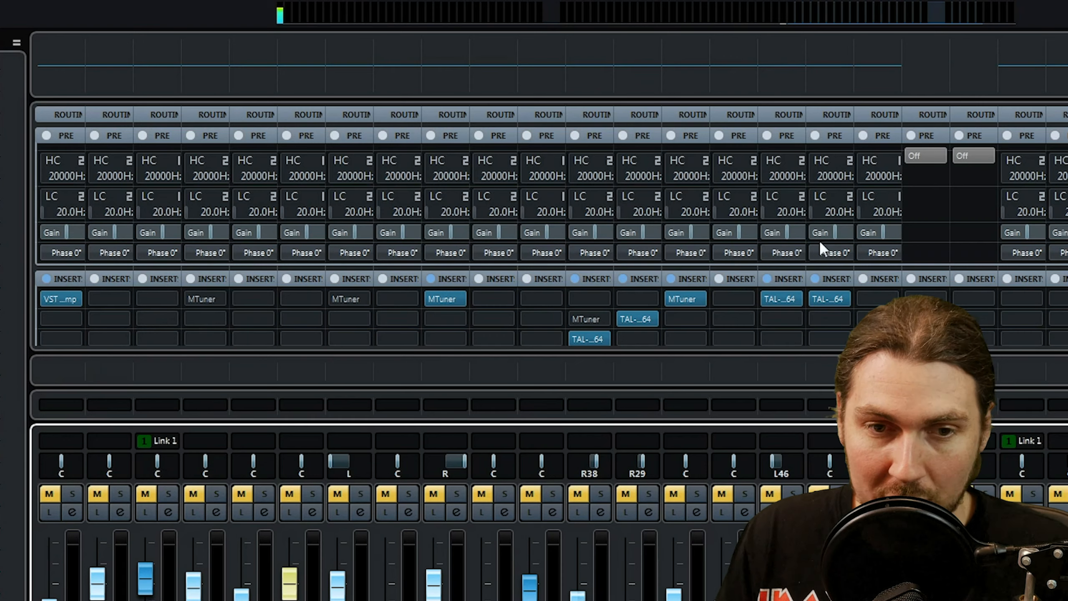
click(552, 493)
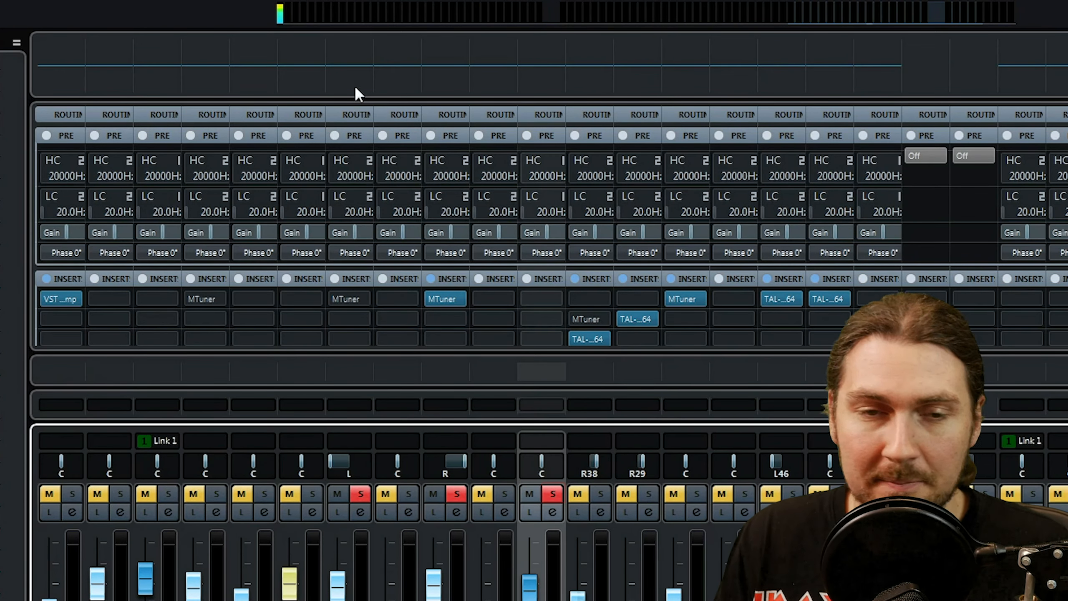
click(546, 304)
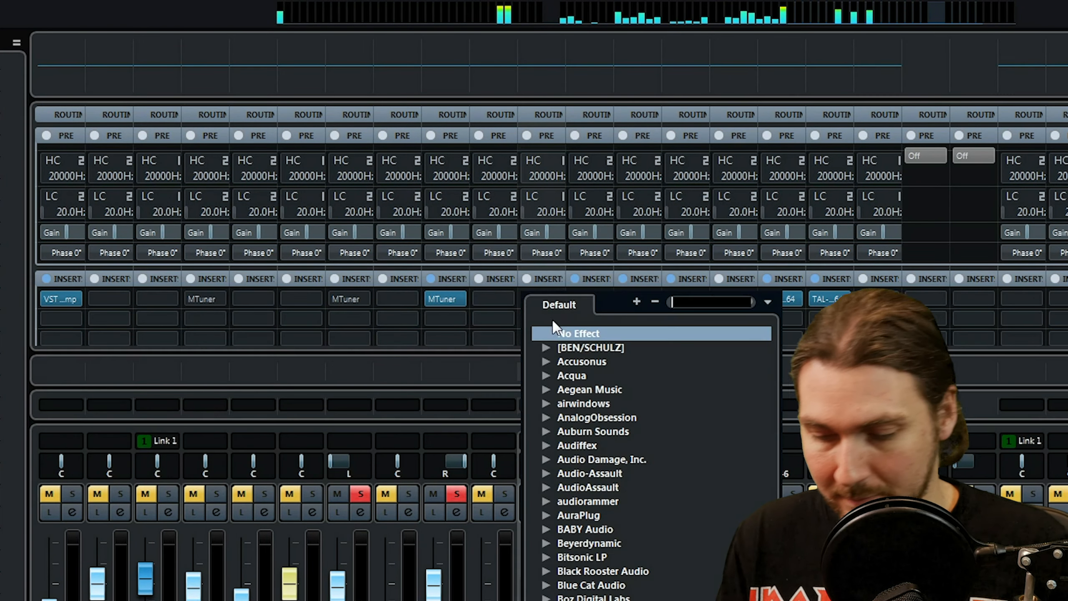
text(ssq)
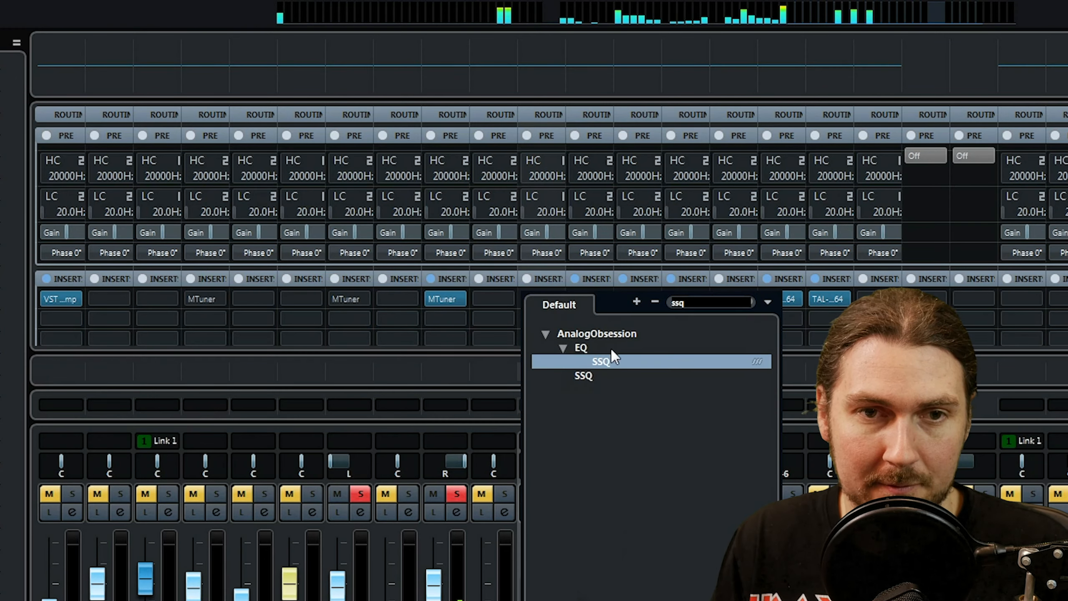
double_click(607, 360)
drag(622, 290, 458, 76)
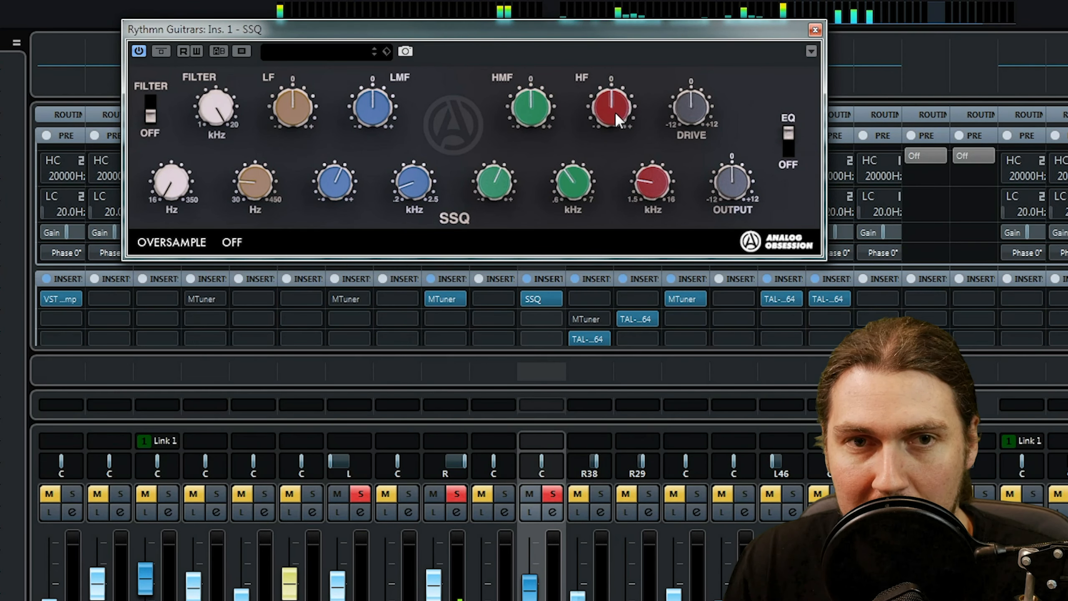
Boost HF and slightly raise its frequency on the Rythmn Guitrars SSQ, enable the filter, and lower its kHz cutoff.
drag(616, 99, 618, 53)
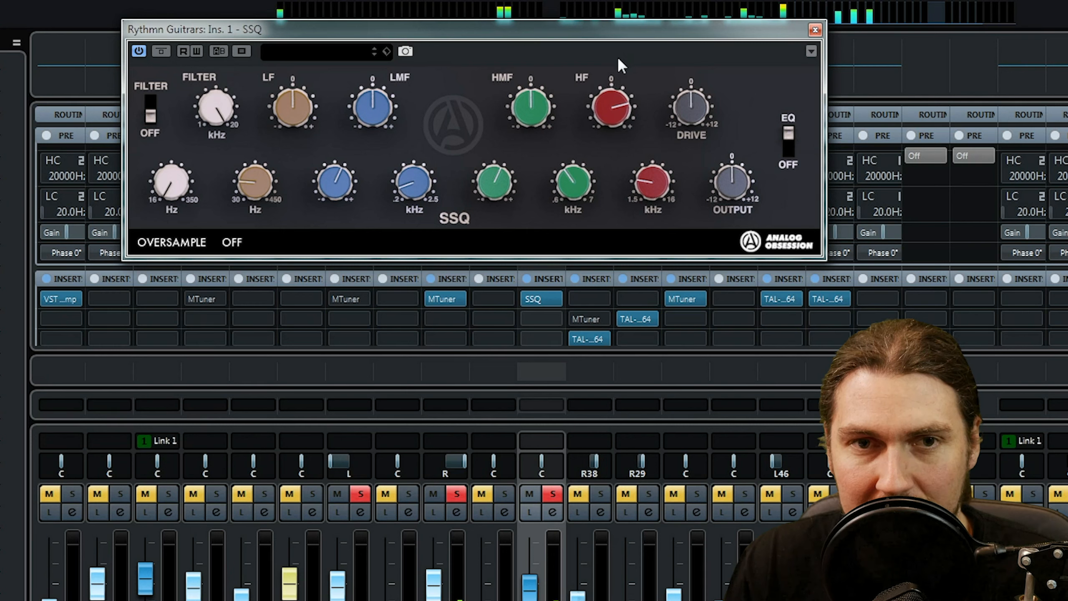
drag(661, 144, 656, 202)
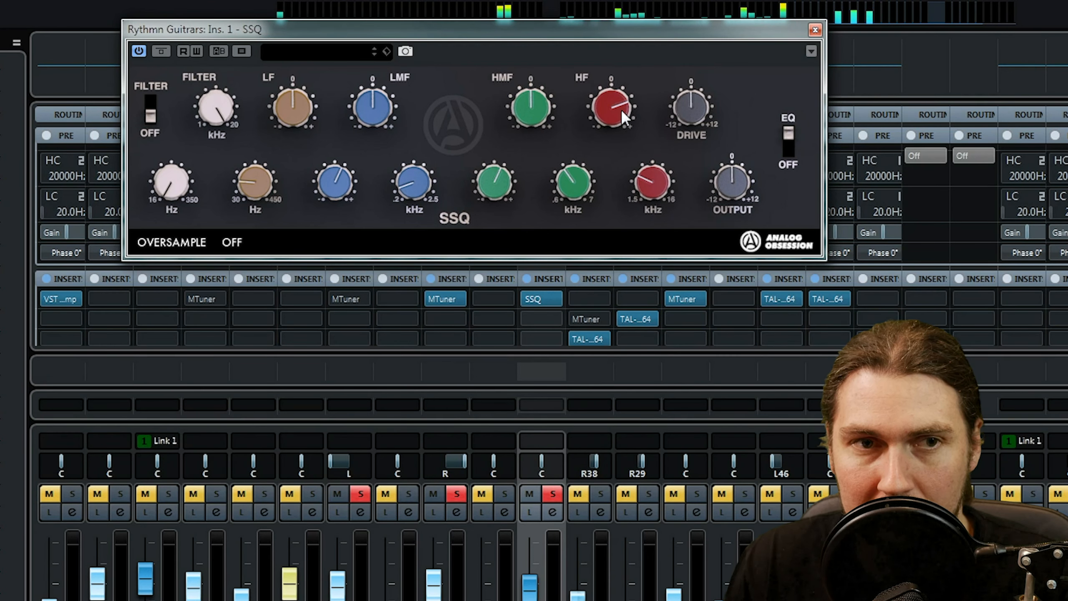
click(154, 100)
drag(223, 130, 198, 221)
Give HMF a mild boost on the Rythmn Guitrars SSQ, with minimum bandwidth and a raised kHz frequency.
drag(520, 114, 541, 70)
drag(501, 173, 500, 189)
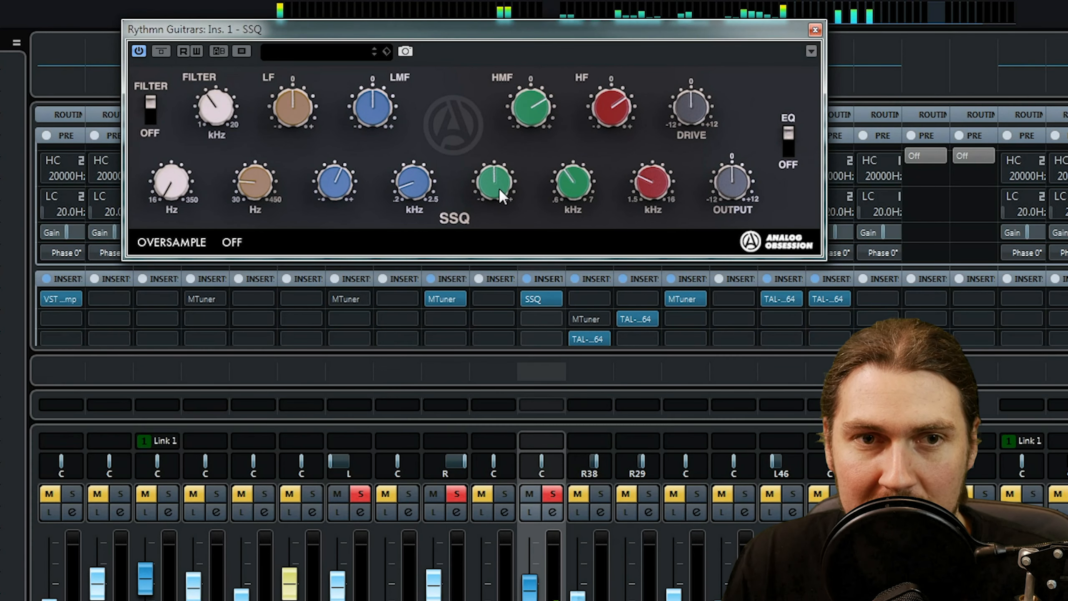
mouse_move(575, 184)
mouse_down()
mouse_move(578, 167)
mouse_move(575, 210)
mouse_move(580, 169)
mouse_up()
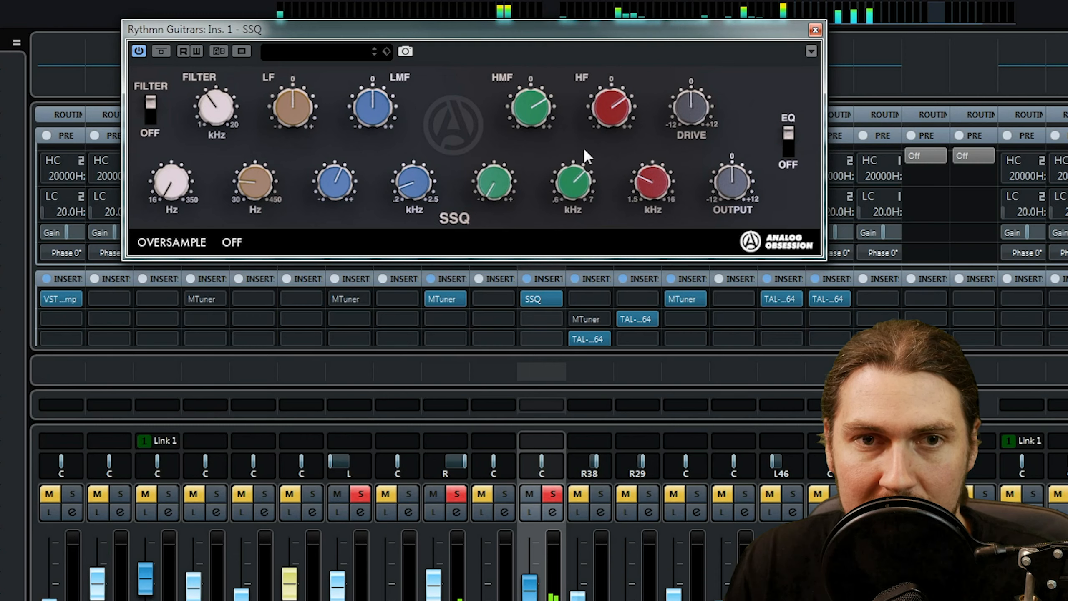
drag(527, 97, 526, 113)
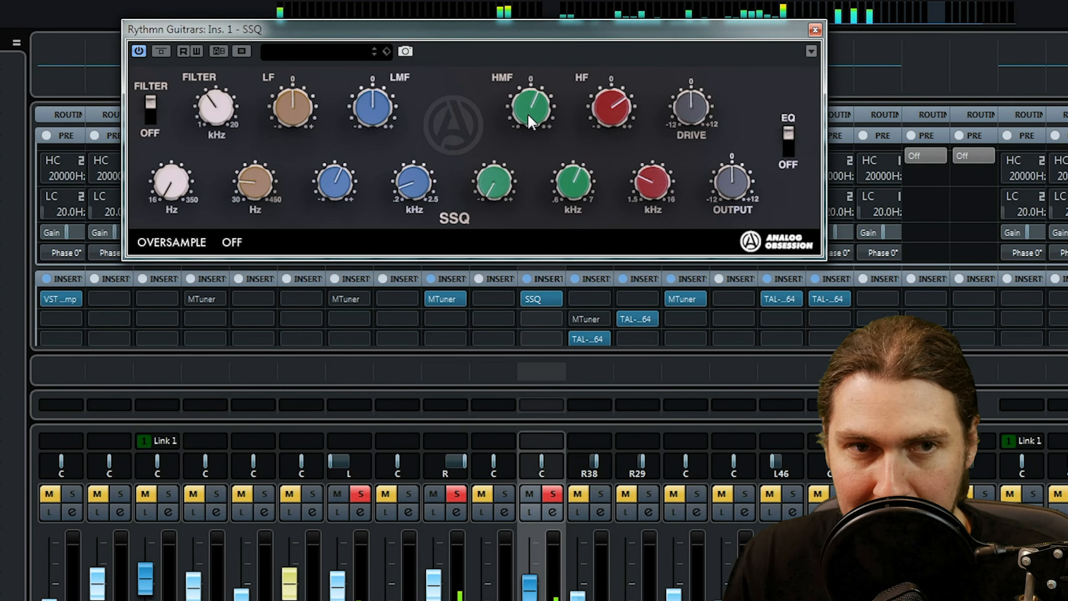
Set a mild LMF boost at its lowest frequency with slightly raised bandwidth, and mildly boost LF at a higher frequency.
drag(386, 116, 384, 38)
drag(347, 174, 333, 269)
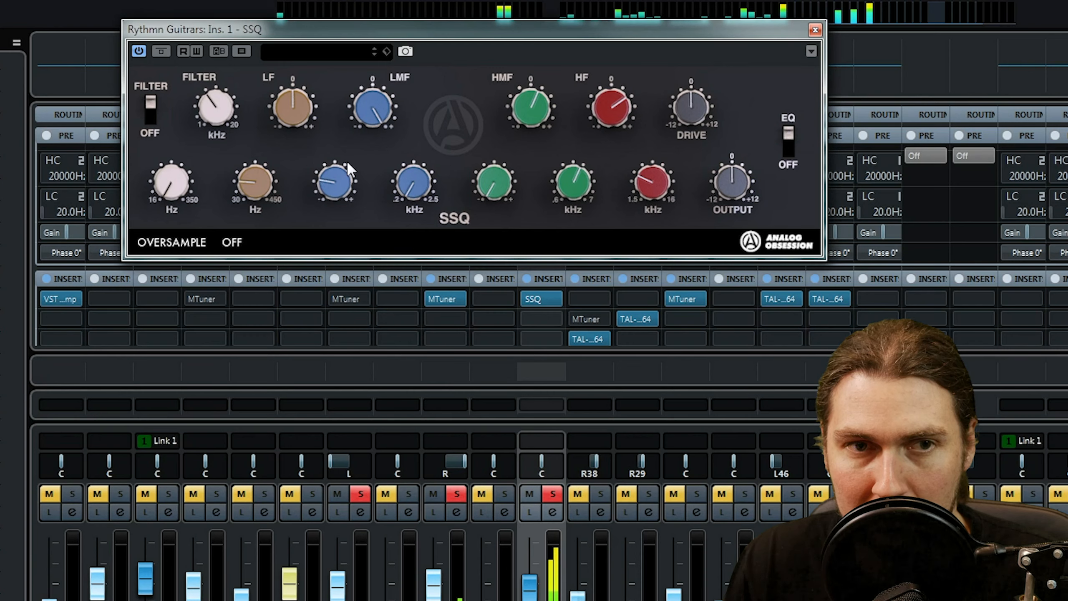
drag(347, 160, 375, 214)
drag(185, 185, 185, 272)
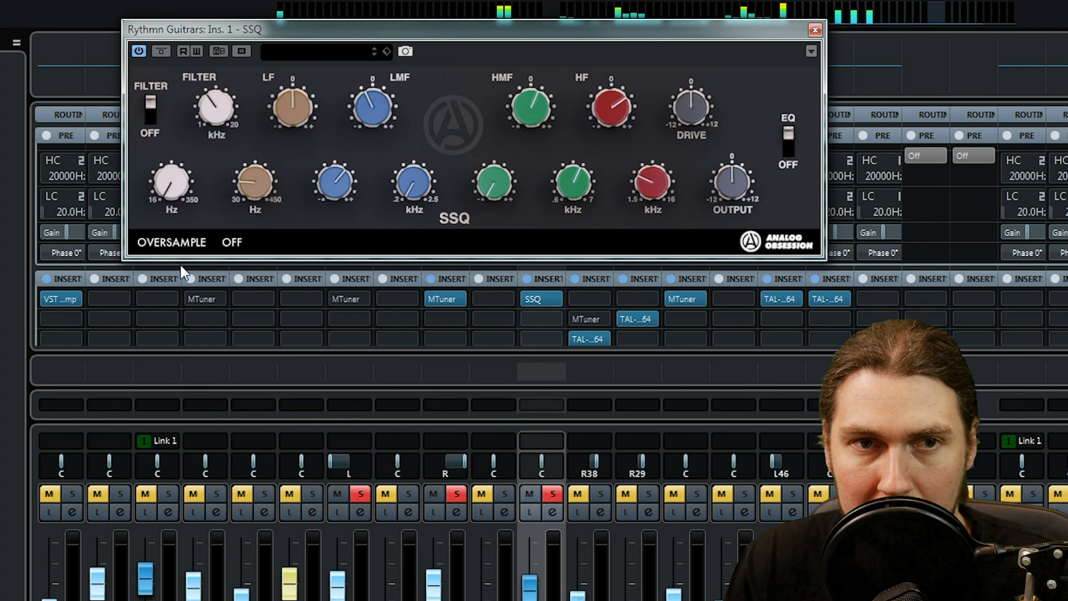
drag(382, 93, 380, 56)
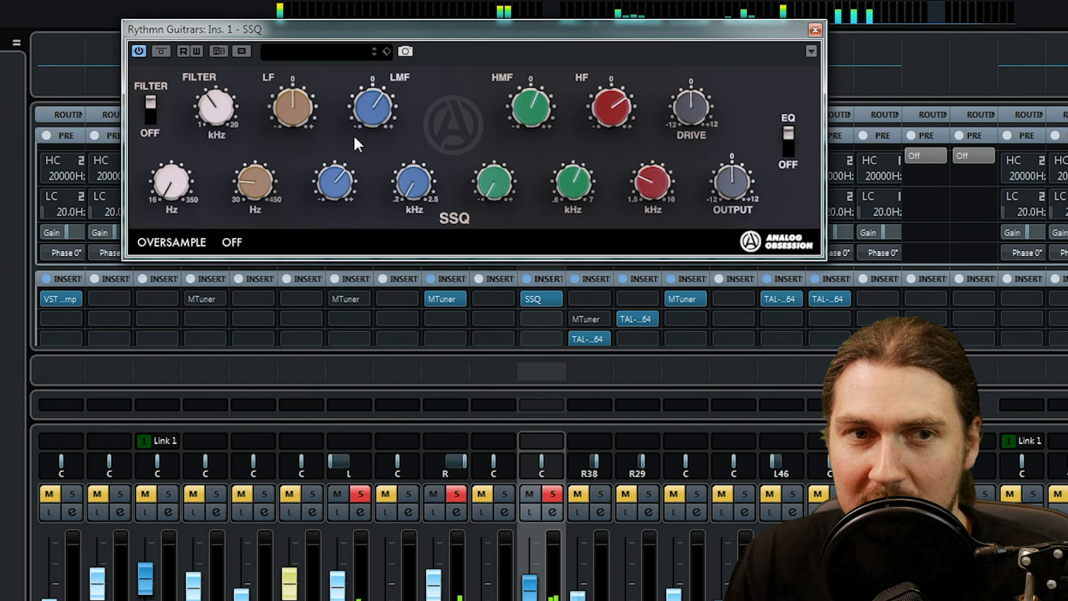
drag(254, 170, 257, 155)
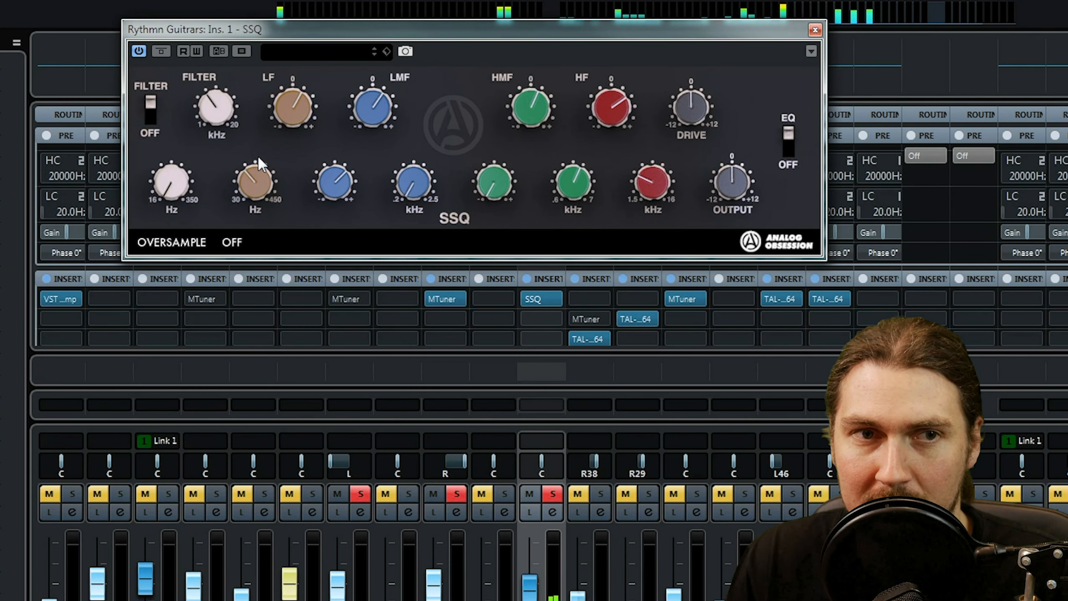
Compare the rhythm guitar SSQ bypassed and active while lowering output, easing the band boosts, and reducing drive below zero.
click(162, 51)
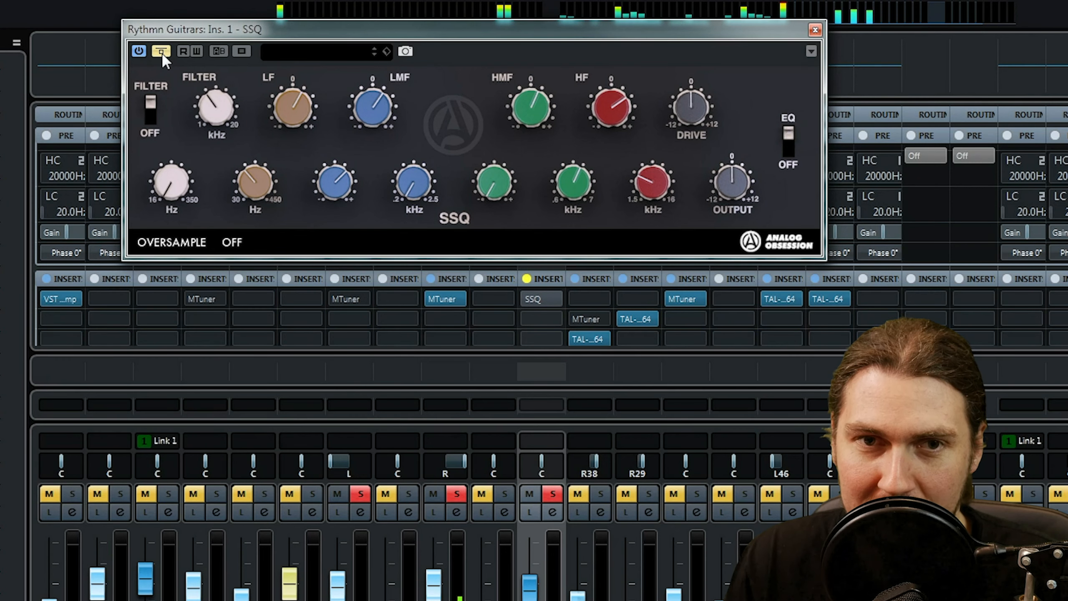
drag(734, 176, 734, 185)
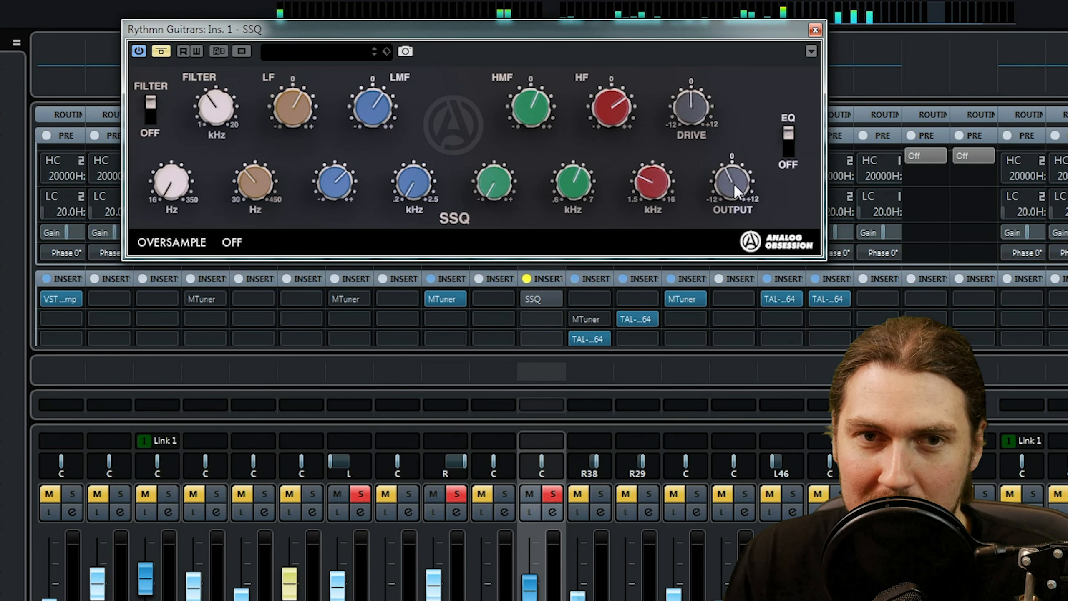
click(164, 54)
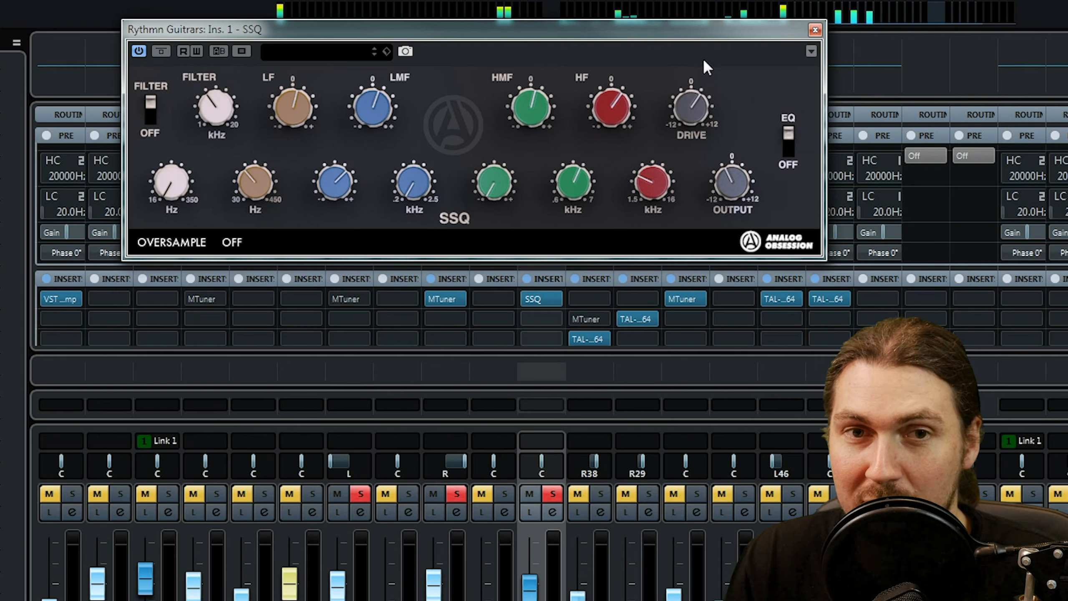
drag(706, 123, 677, 190)
click(161, 51)
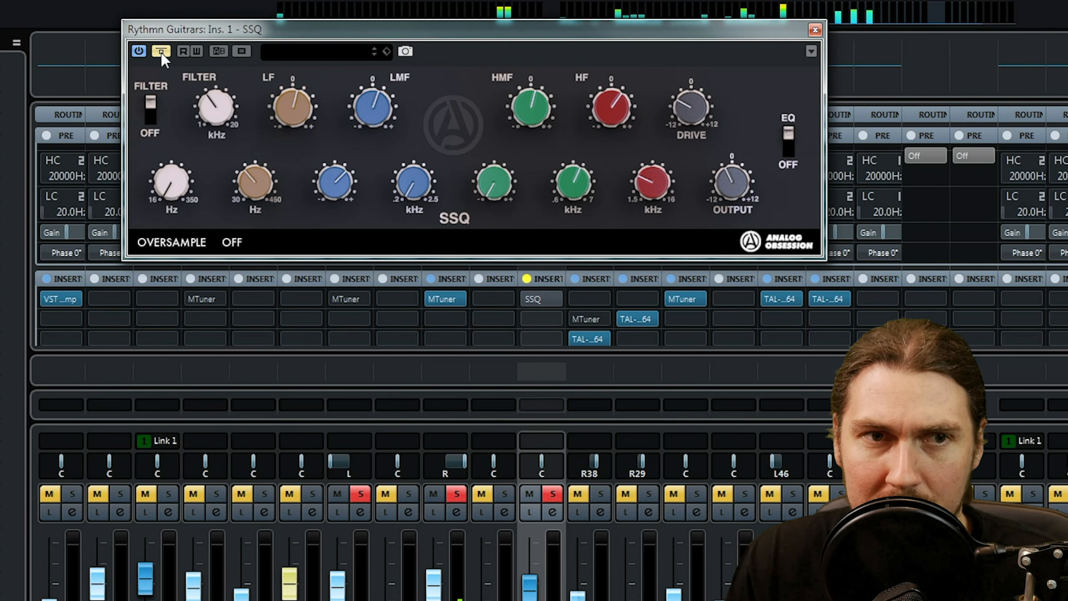
click(161, 52)
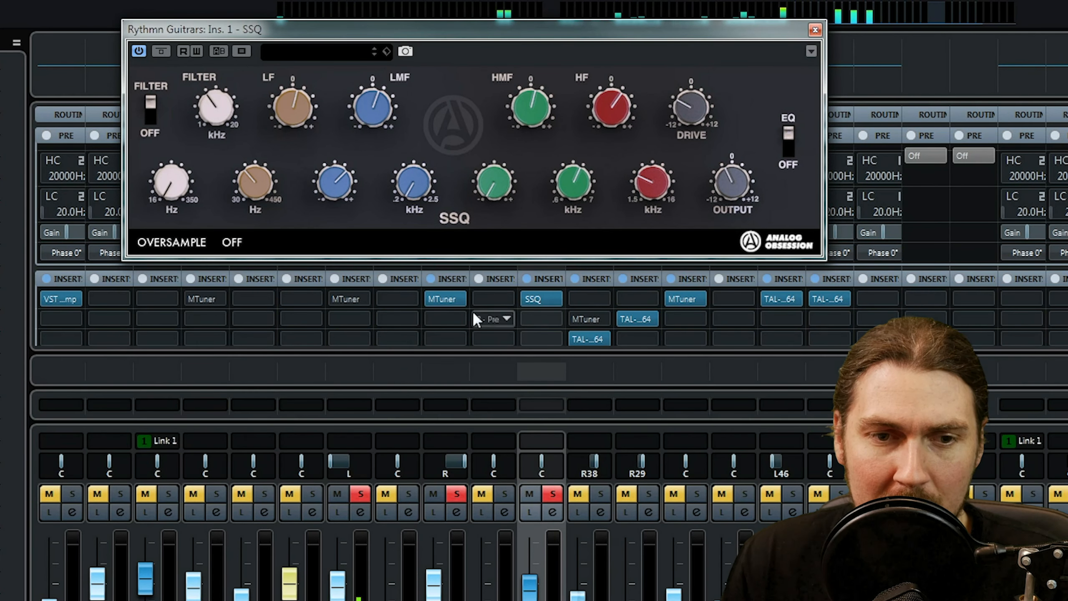
Solo the Lead channel as well and load the Analog Obsession SSQ into its first insert slot.
click(605, 493)
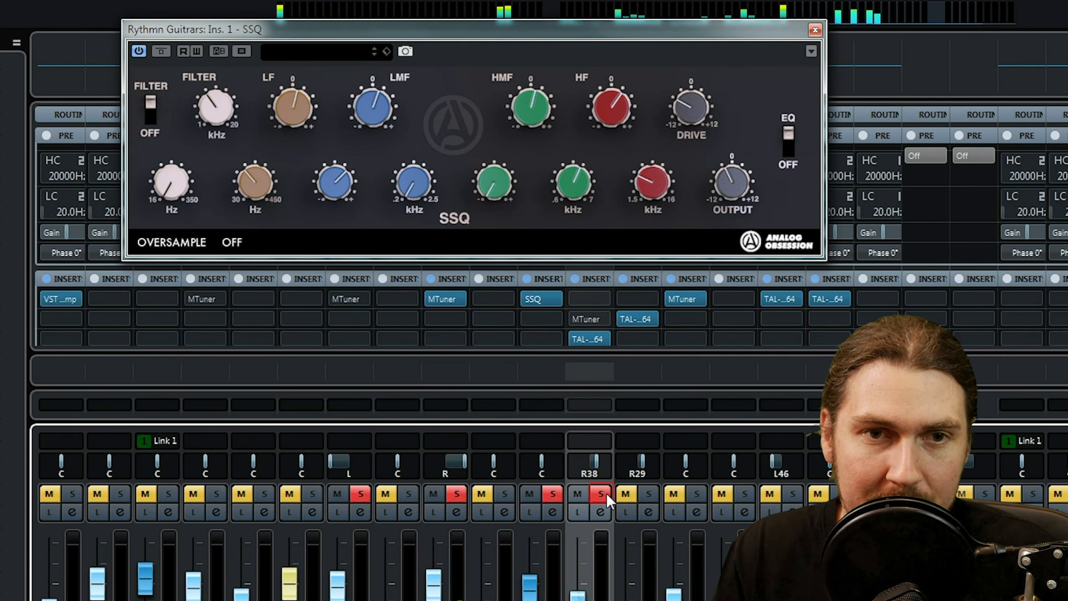
click(589, 298)
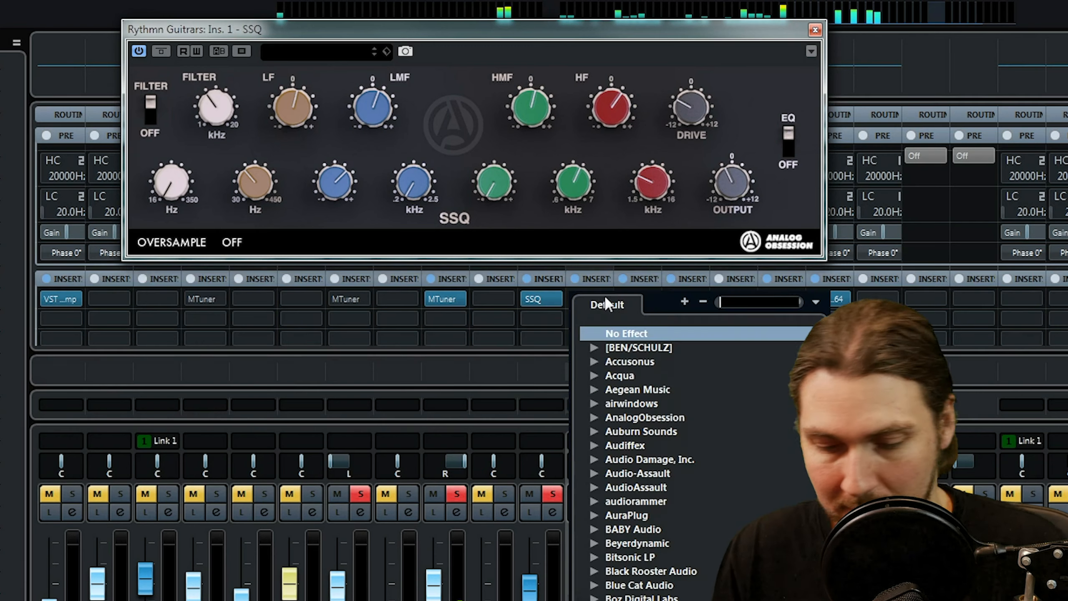
text(ssq)
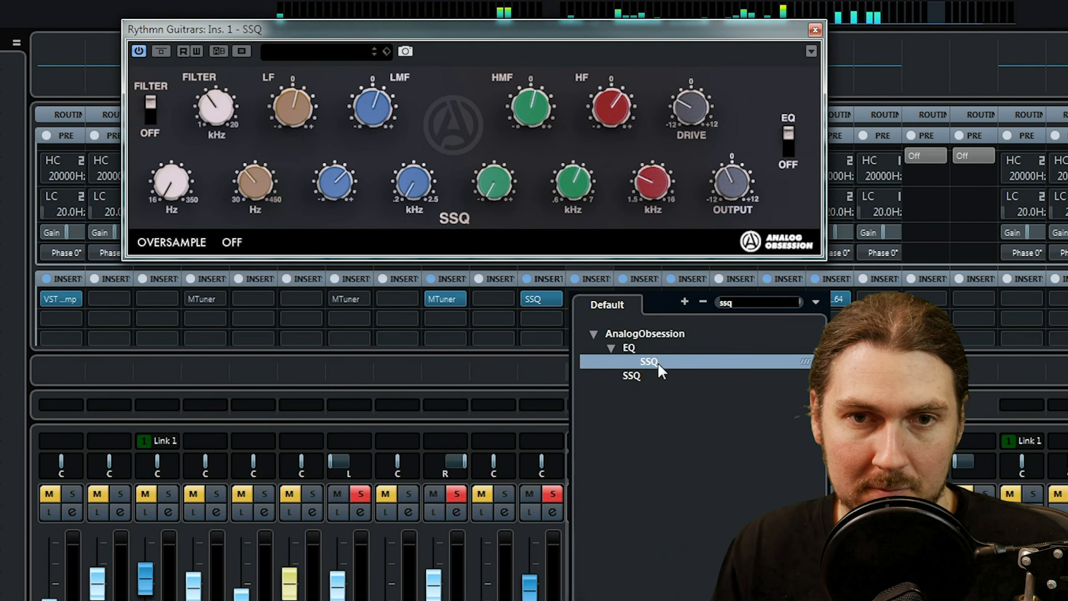
click(657, 362)
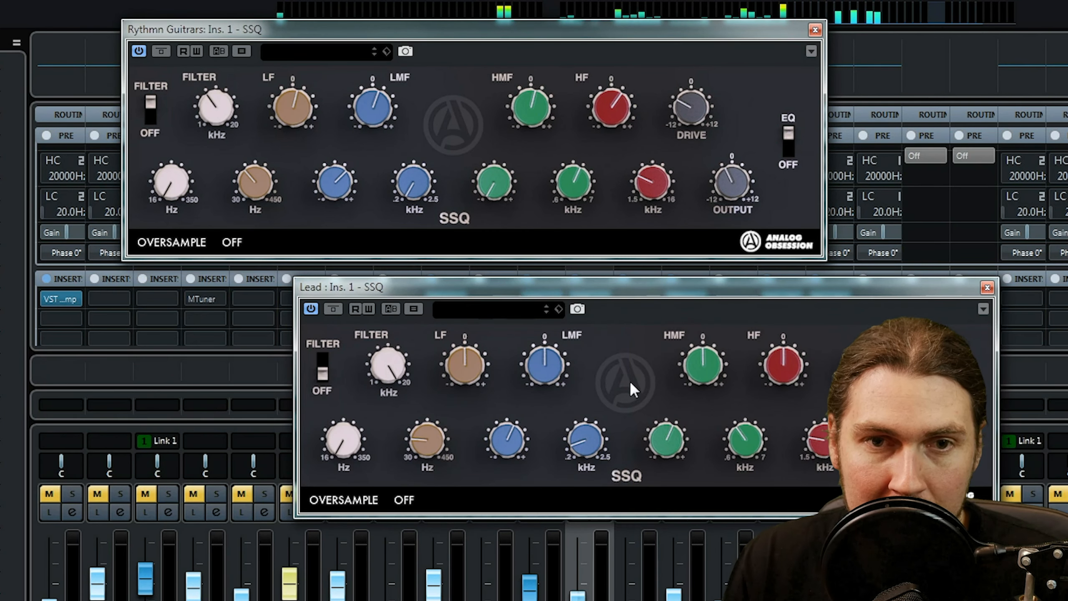
Enable the filter on the Lead SSQ, place its window beneath the rhythm guitar one, and leave only Lead soloed.
drag(385, 404, 382, 275)
drag(513, 287, 351, 262)
click(463, 495)
click(554, 496)
click(594, 499)
Lower the Lead SSQ's kHz filter cutoff to mid-range, boost HMF, and reduce its bandwidth to minimum.
drag(223, 349, 201, 458)
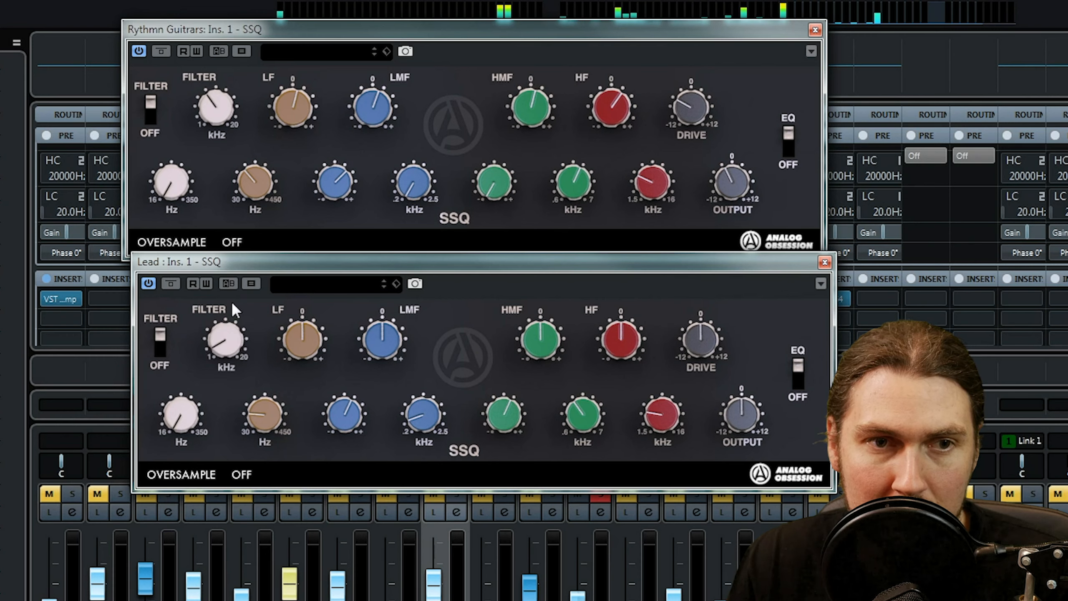
drag(273, 109, 259, 205)
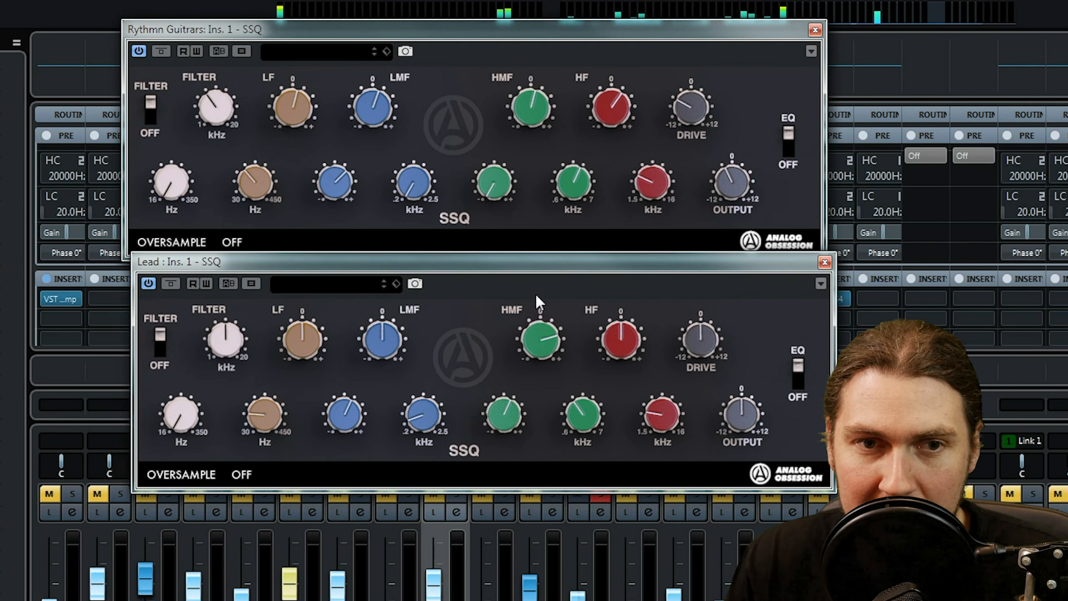
drag(520, 424, 572, 449)
drag(520, 418, 501, 528)
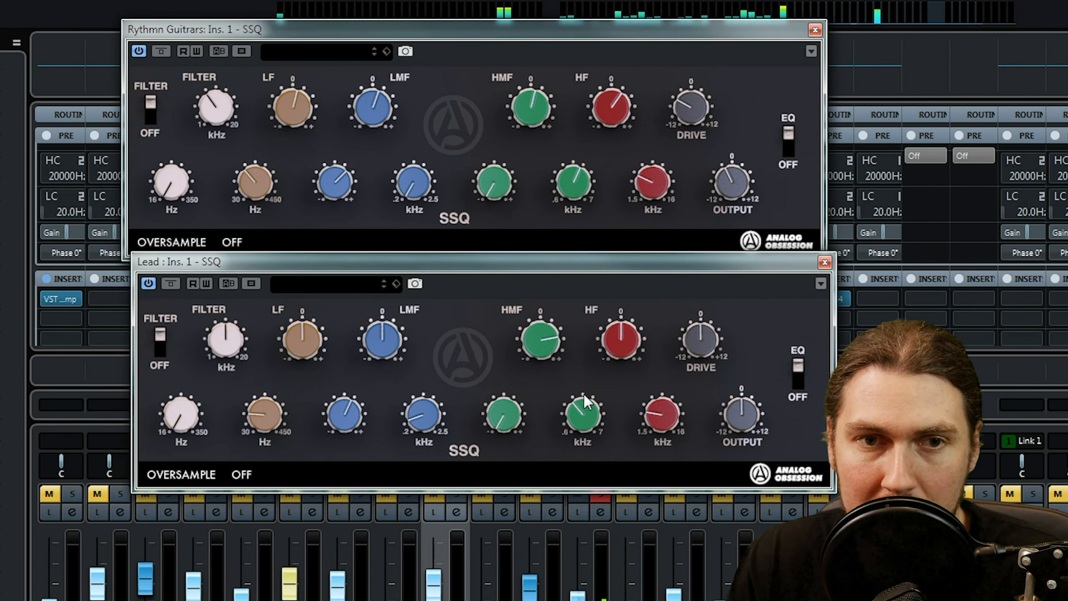
Cut HF, LMF and LF on the Lead SSQ, raising the HF frequency and the Hz filter cutoff.
drag(615, 339, 627, 173)
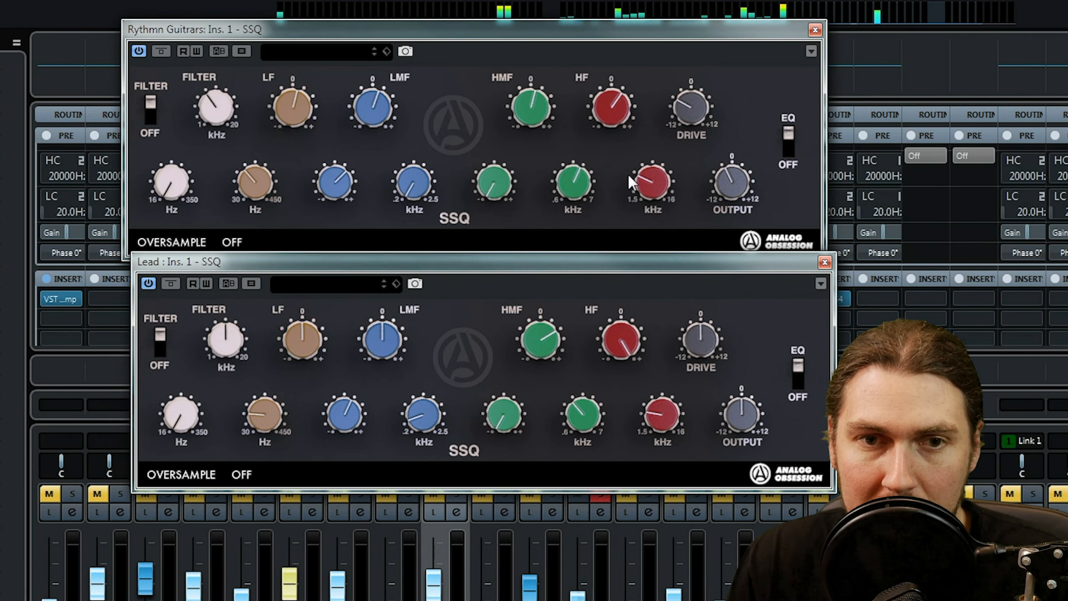
drag(671, 338, 665, 372)
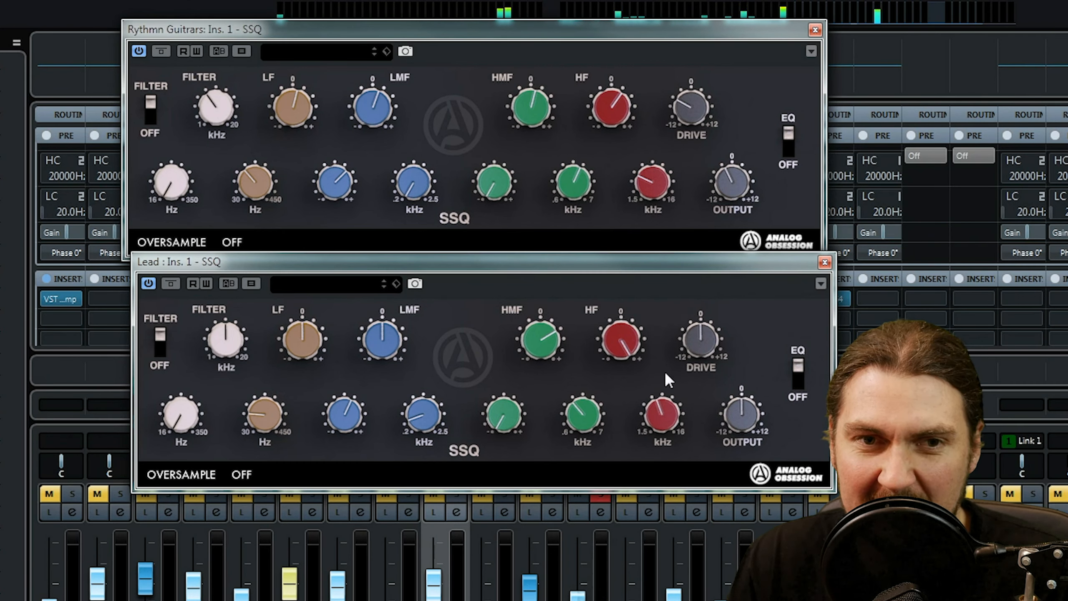
drag(609, 350, 587, 471)
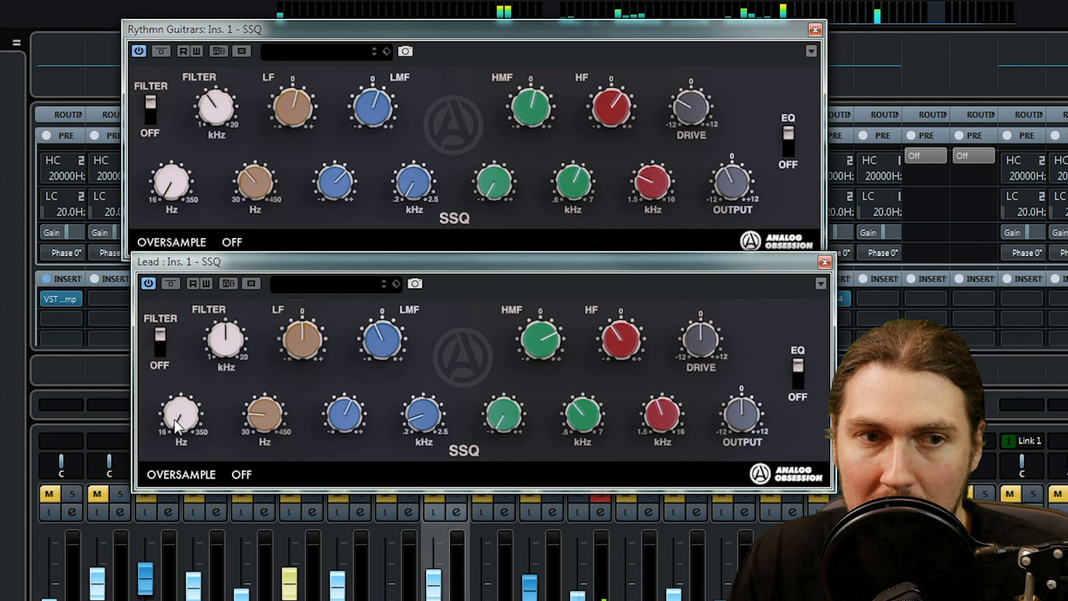
drag(178, 376, 225, 354)
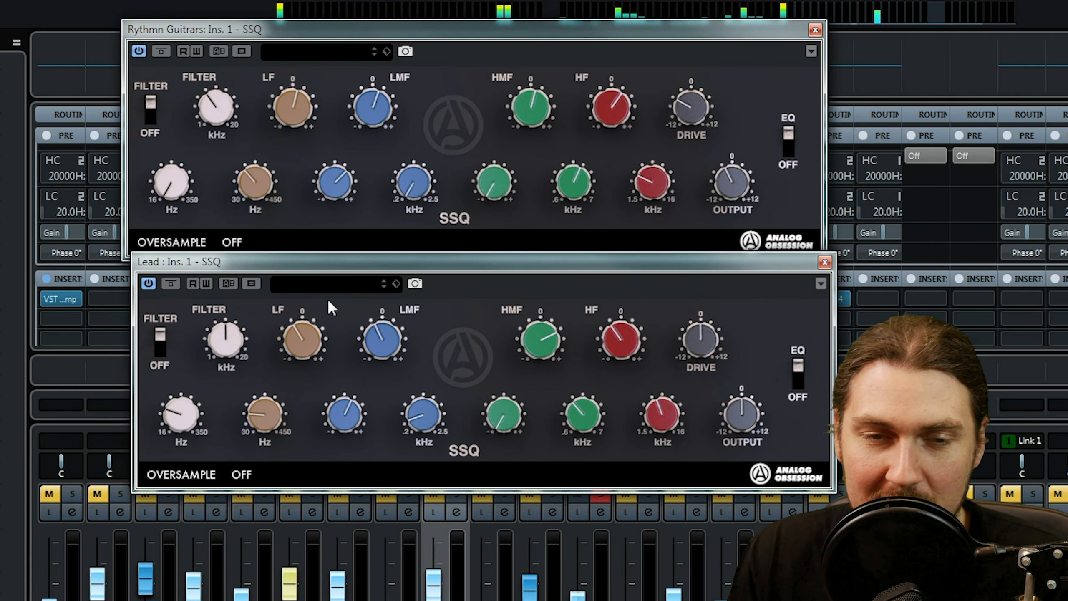
Solo the rhythm guitars with Lead, rearrange both SSQ windows to expose the inserts, and compare both equalizers bypassed and active.
click(553, 494)
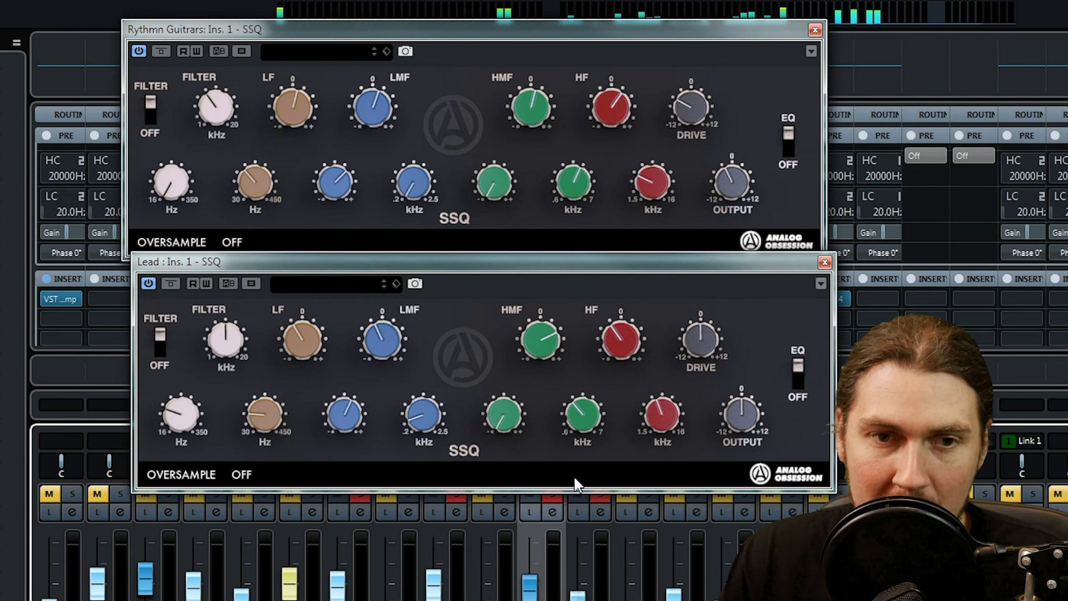
drag(677, 40, 602, 30)
drag(700, 262, 602, 312)
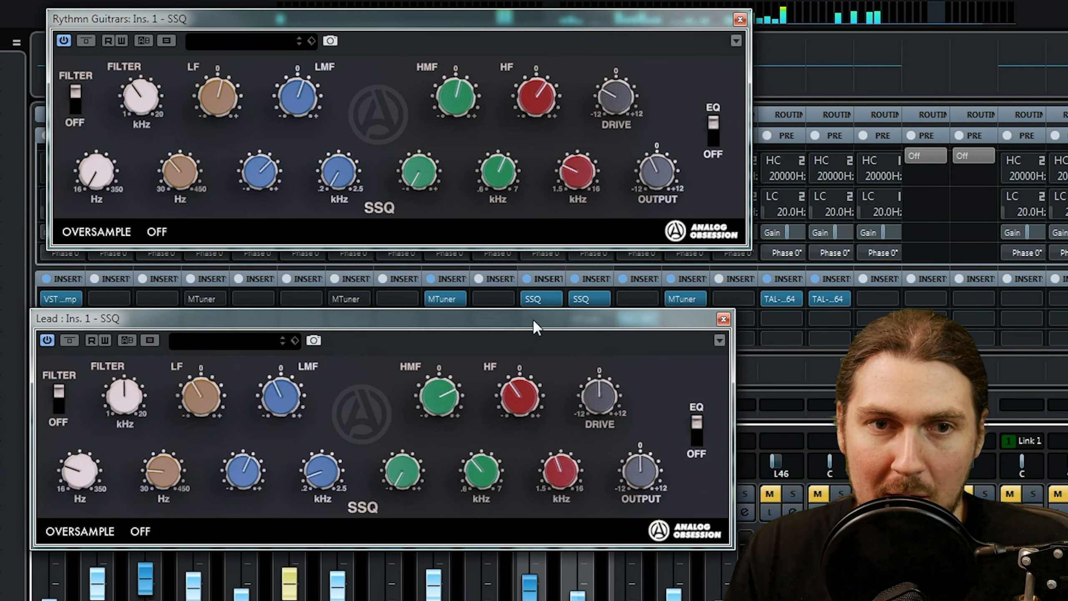
click(528, 298)
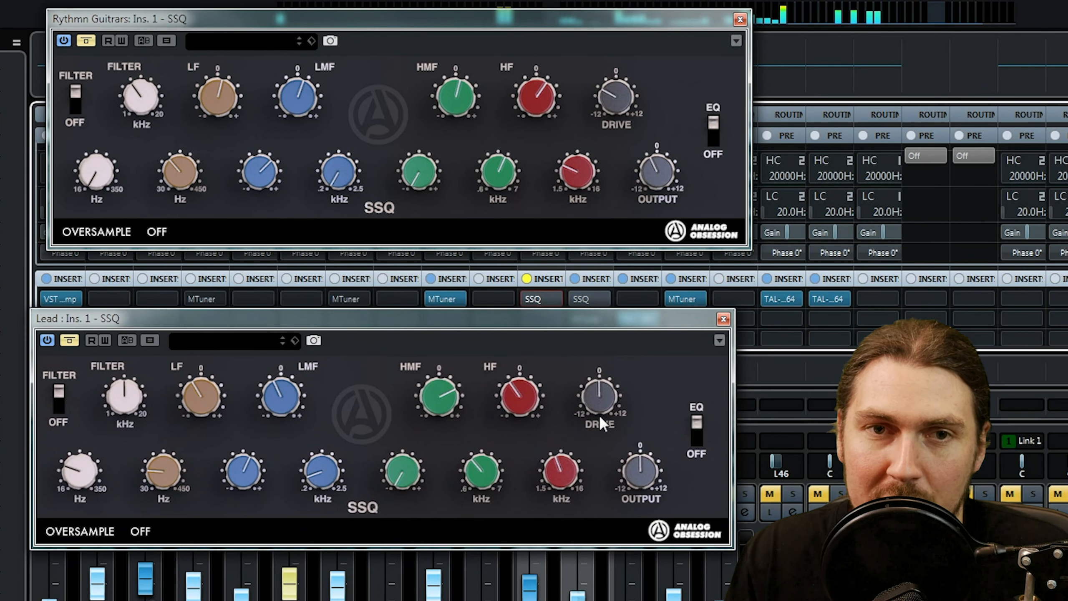
click(526, 299)
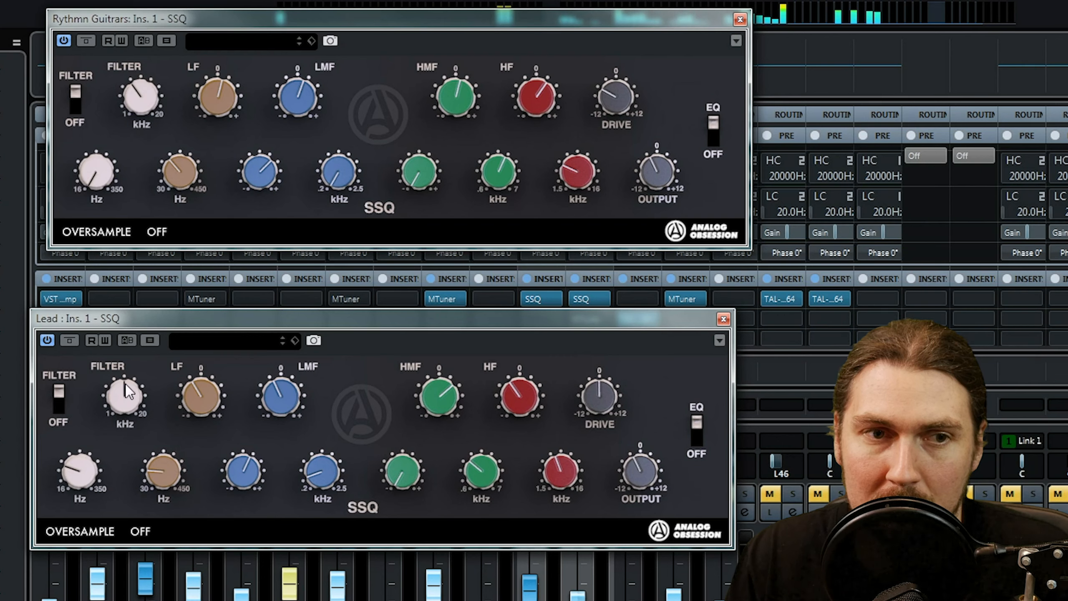
Lower the Lead SSQ's HF frequency slightly and reduce the amount of LMF and HF cut.
mouse_move(561, 475)
mouse_down()
mouse_move(564, 499)
mouse_move(554, 491)
mouse_up()
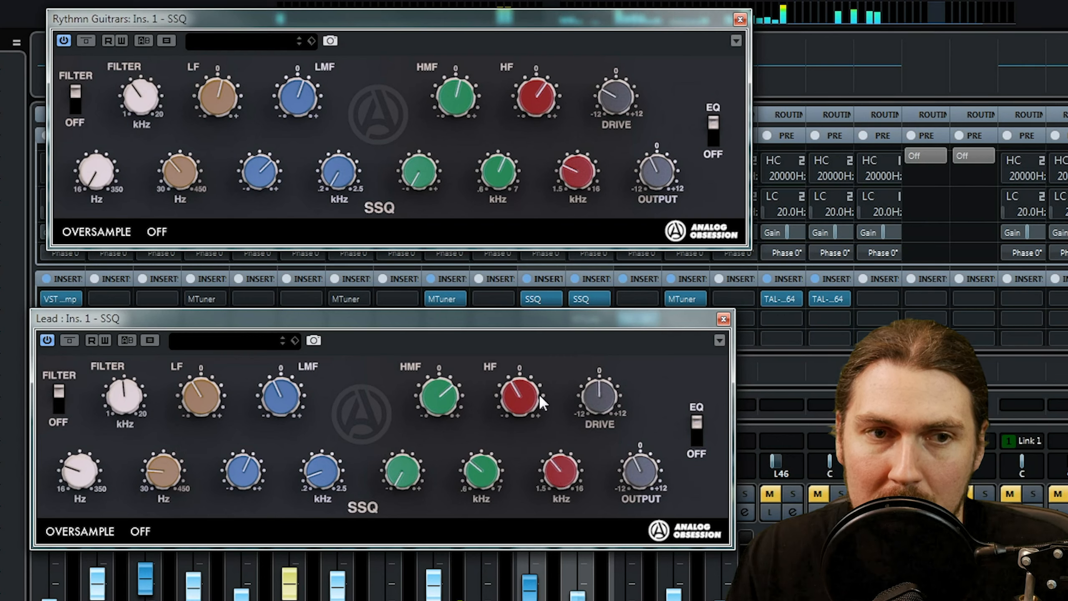
drag(282, 399, 287, 385)
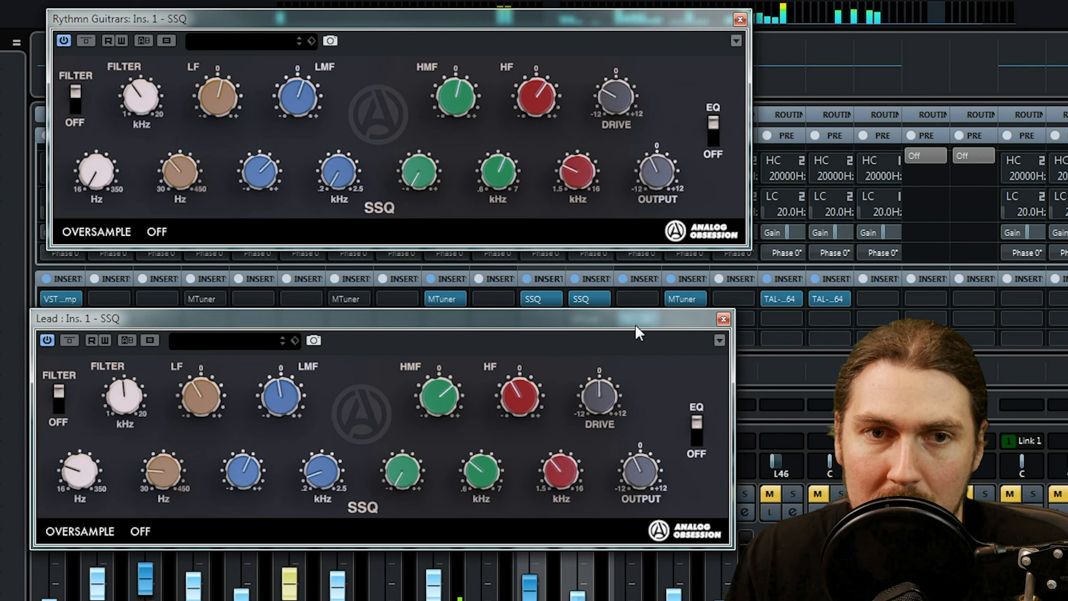
drag(536, 401, 518, 398)
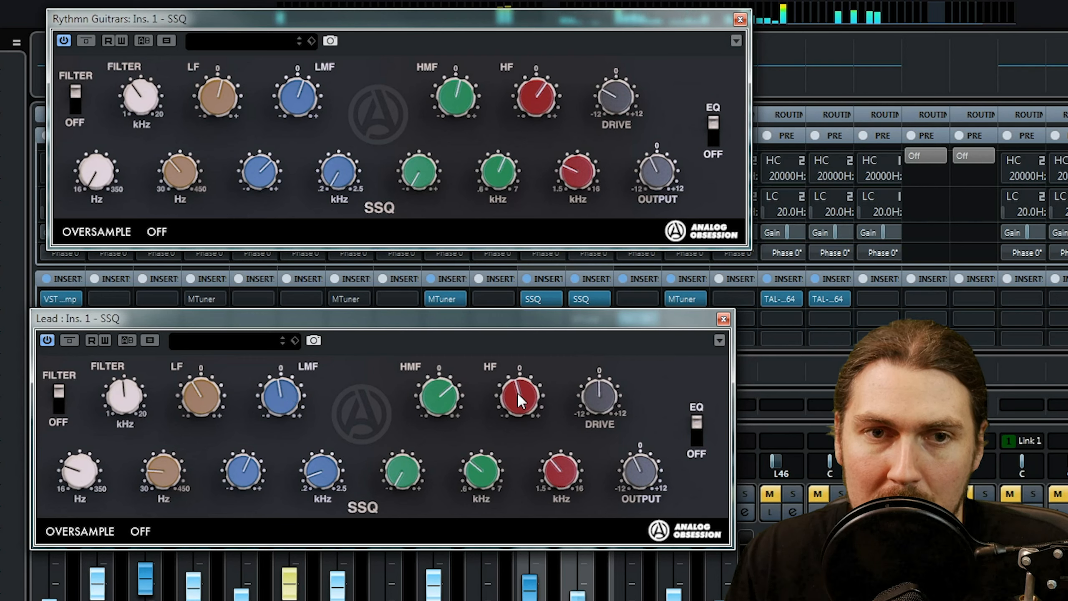
Compare both guitar SSQs bypassed and active again, and lower the LMF bandwidth on the Rythmn Guitrars SSQ.
click(529, 298)
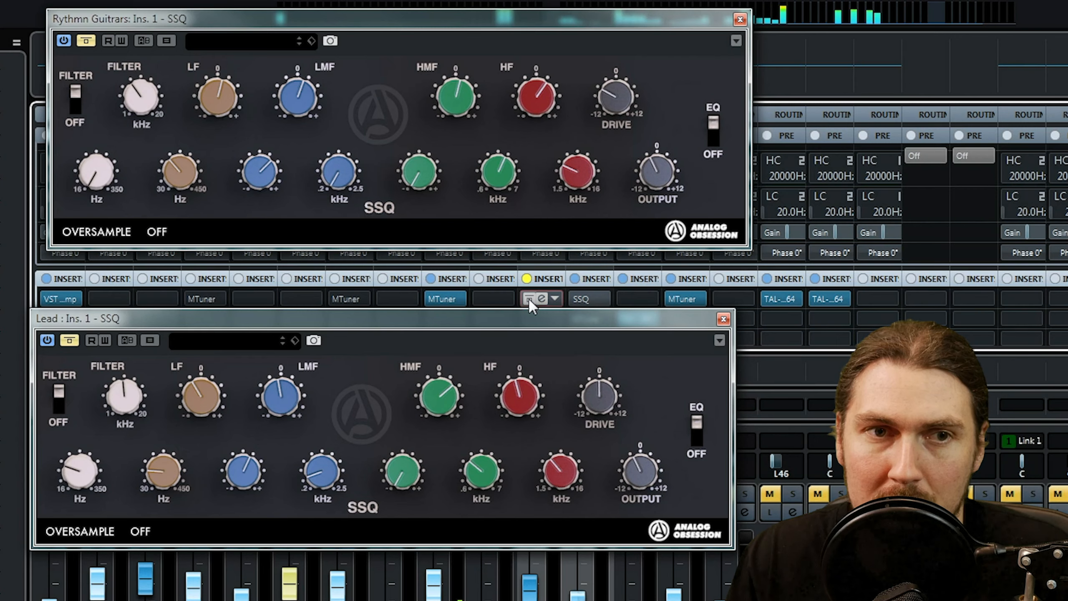
click(528, 298)
drag(260, 172, 264, 247)
click(529, 296)
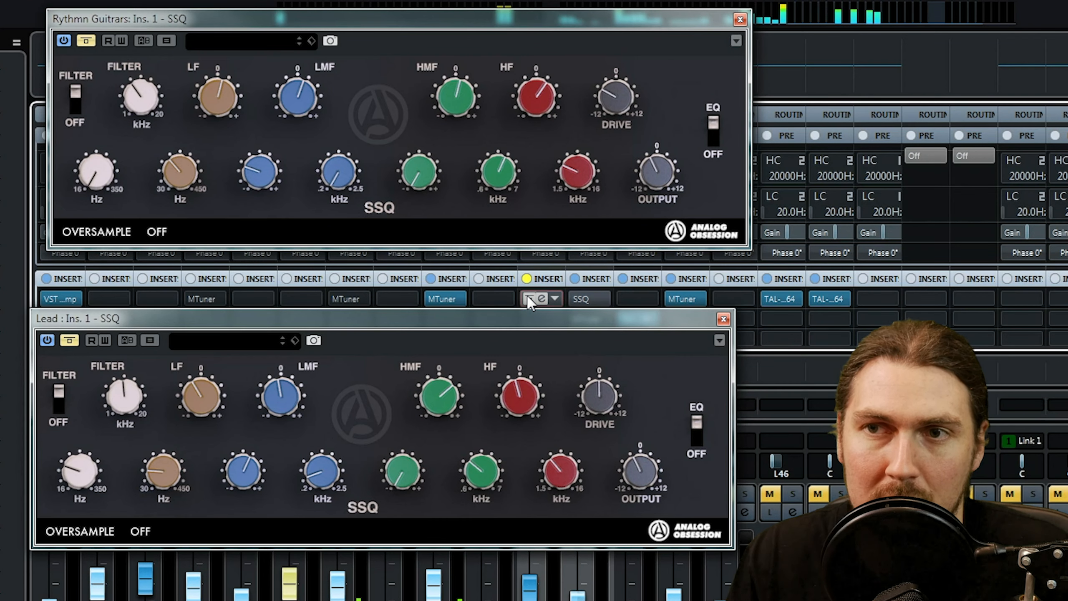
click(528, 297)
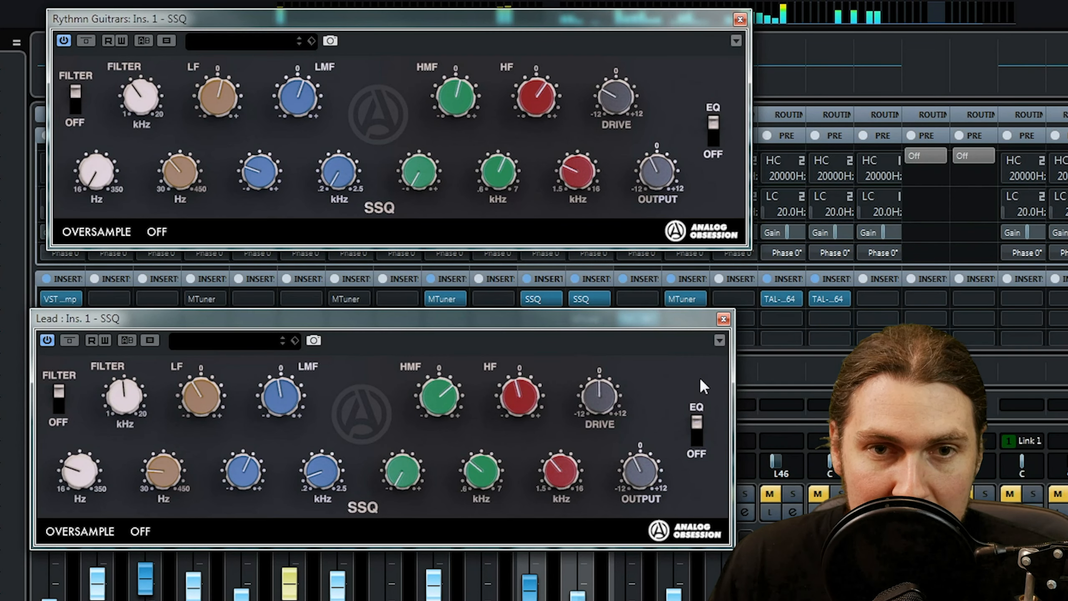
Close both guitar SSQ windows, solo the Play 01 channel, and take Lead and the rhythm guitars out of solo.
click(723, 320)
click(740, 19)
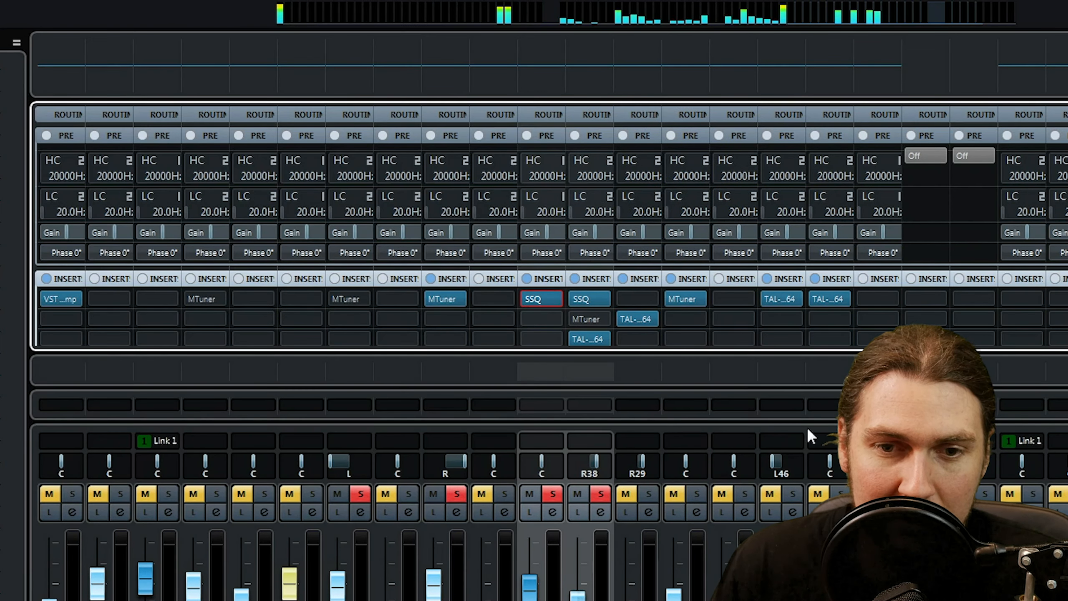
click(889, 494)
click(596, 494)
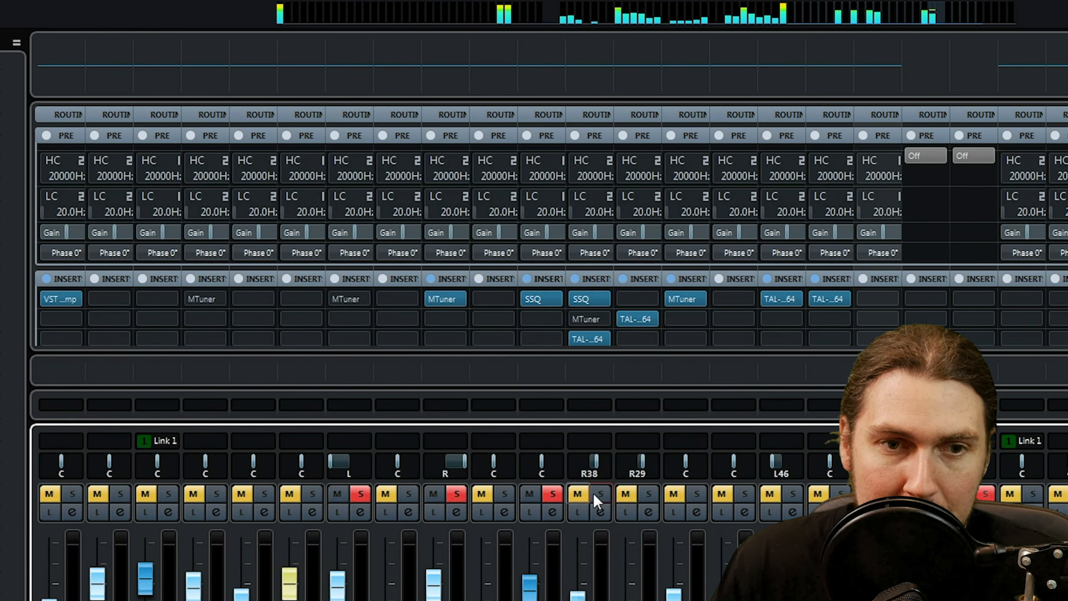
click(549, 494)
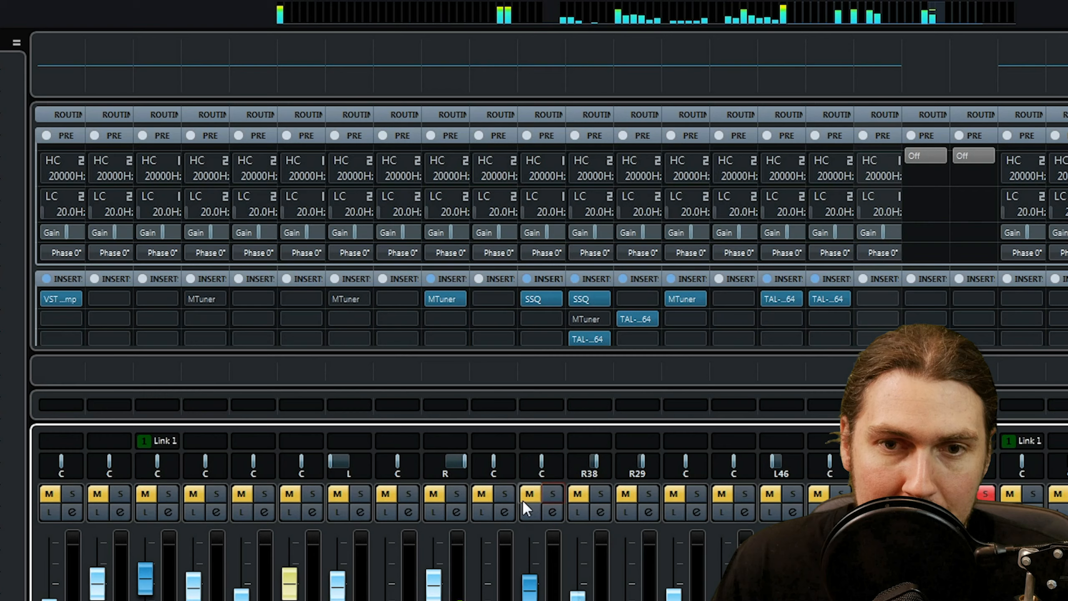
Load SSQ in the first insert slot of Play 01 and move its window clear of the channel controls.
click(890, 298)
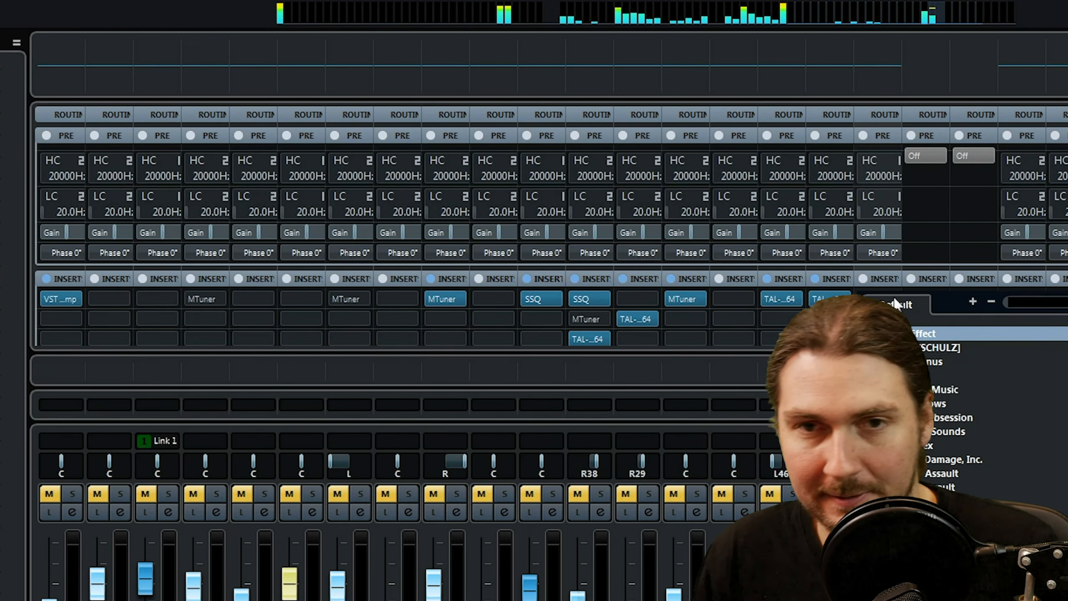
text(ssq)
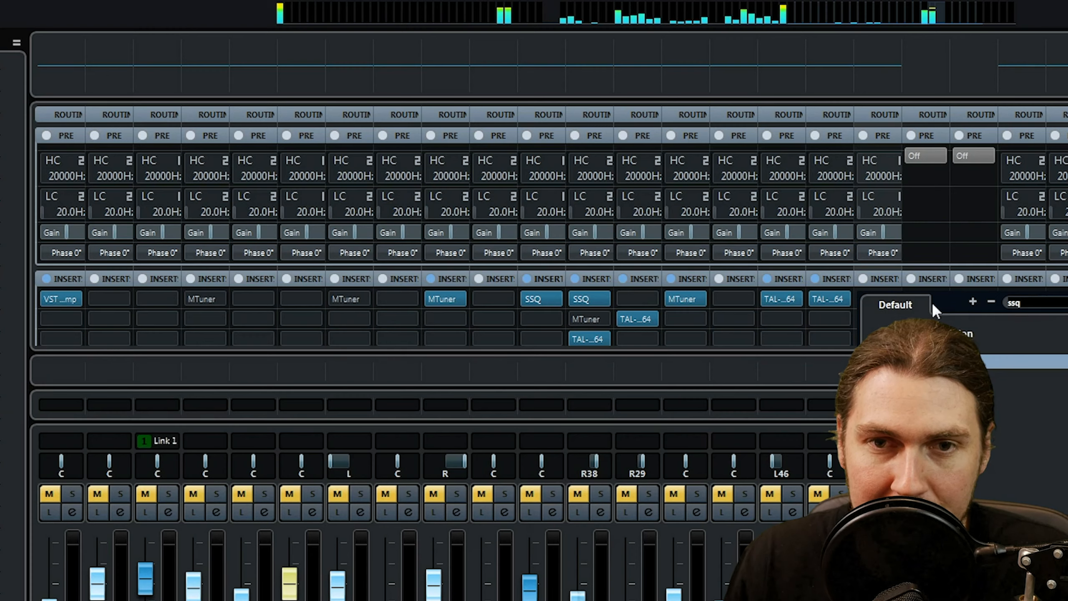
key(Return)
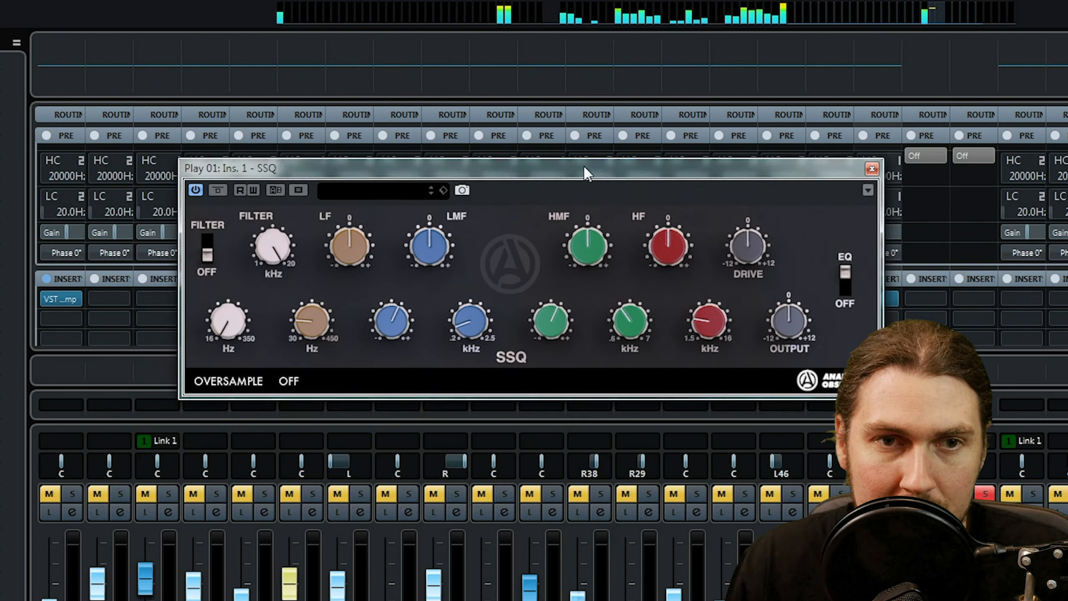
drag(584, 167, 591, 141)
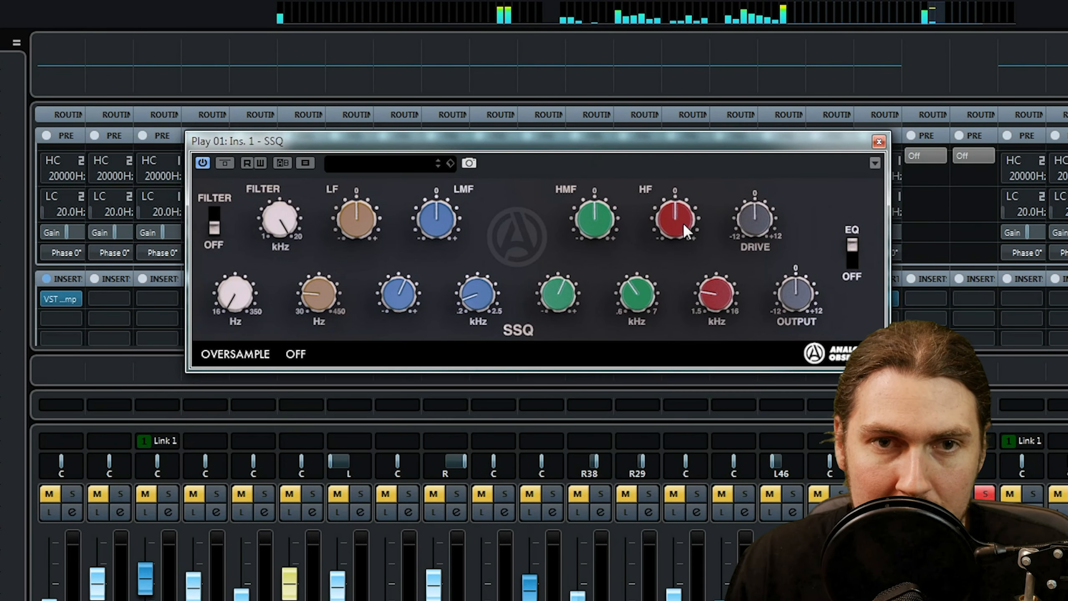
Boost HF fully on the Play 01 SSQ, sweep its frequency to a higher setting, and back the boost off to moderate.
drag(682, 201, 710, 107)
drag(717, 290, 715, 333)
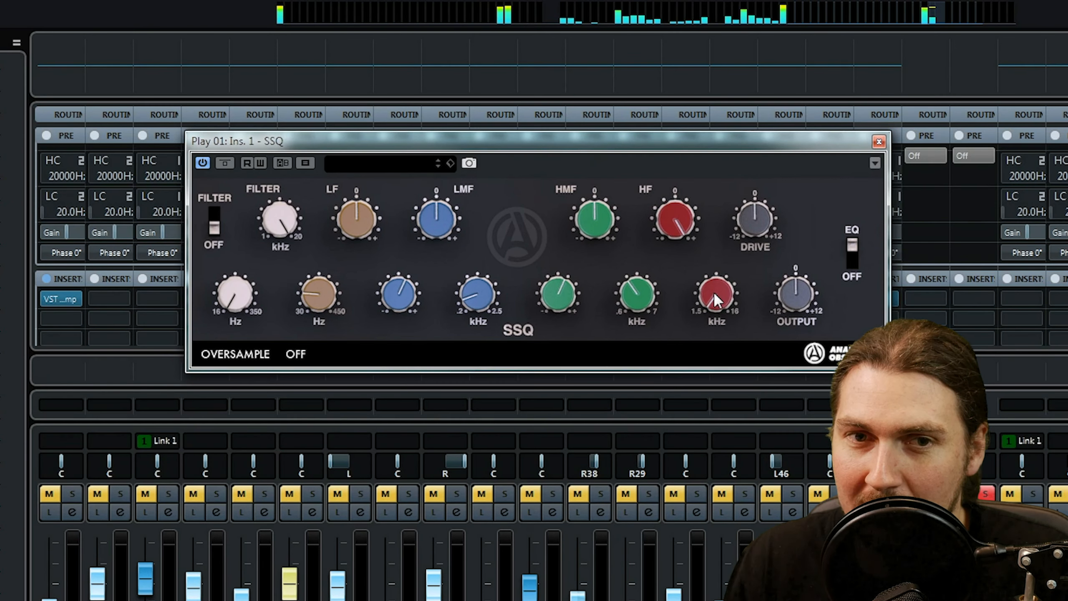
drag(722, 269, 751, 80)
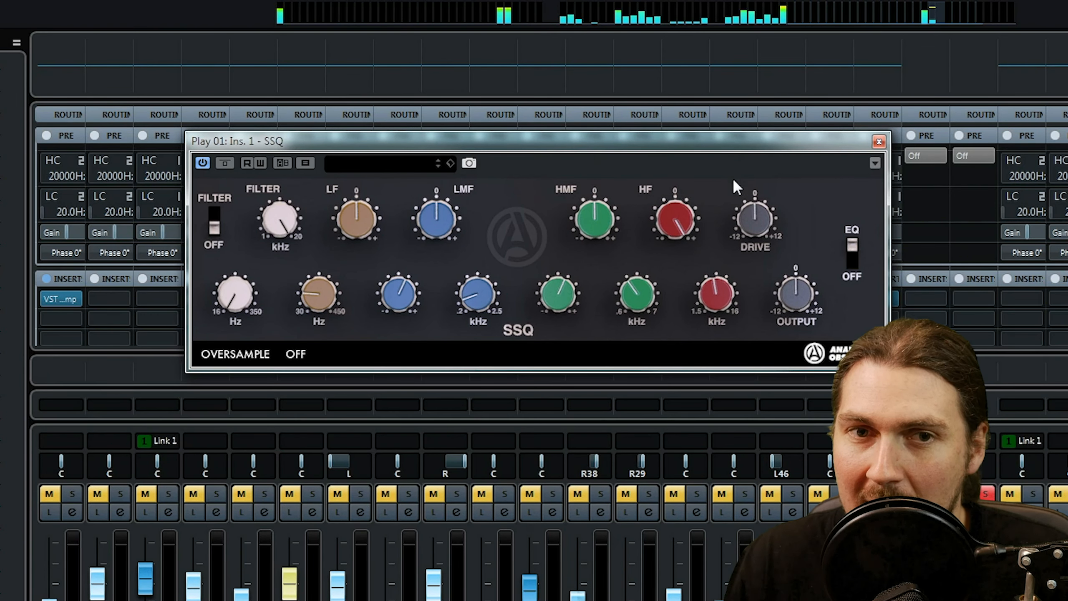
drag(674, 200, 667, 253)
Sweep HMF with a full boost, raise its bandwidth and lower its frequency slightly, and set a small HMF cut.
drag(594, 219, 609, 113)
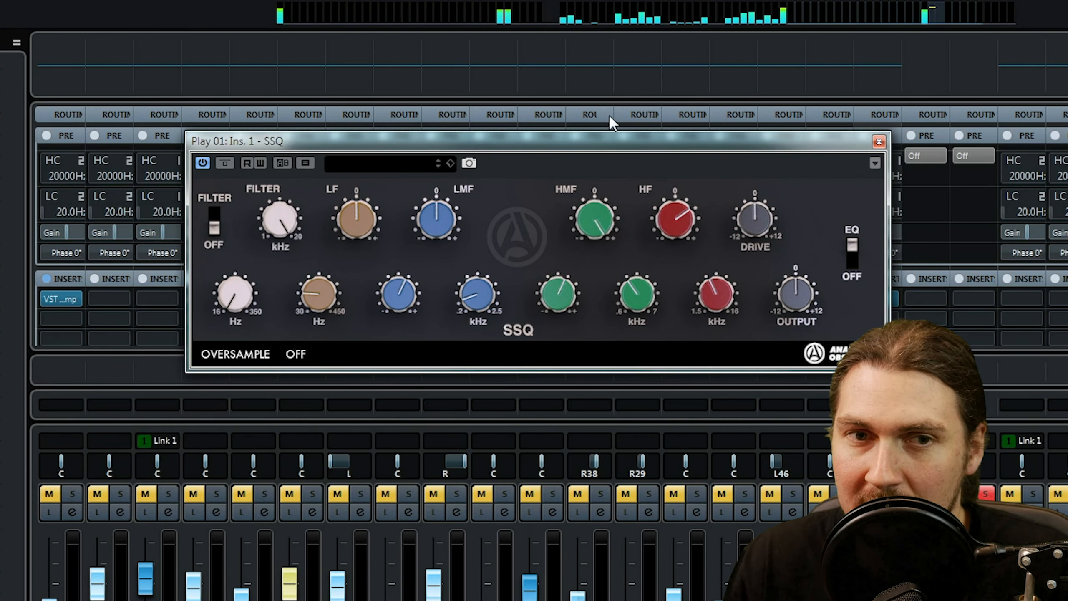
drag(547, 283, 573, 231)
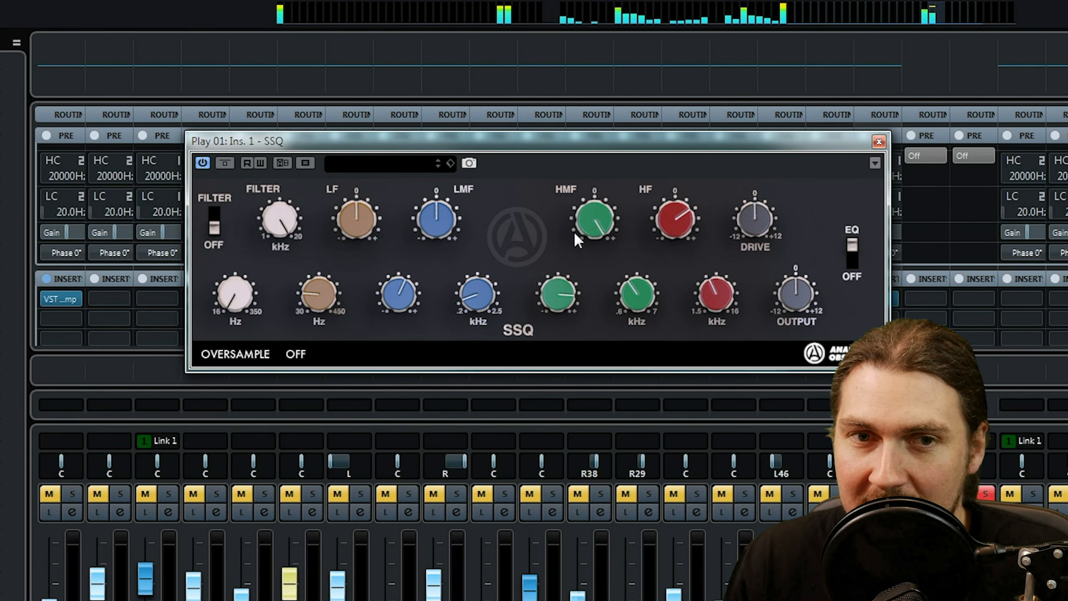
drag(616, 300, 608, 269)
drag(587, 202, 576, 328)
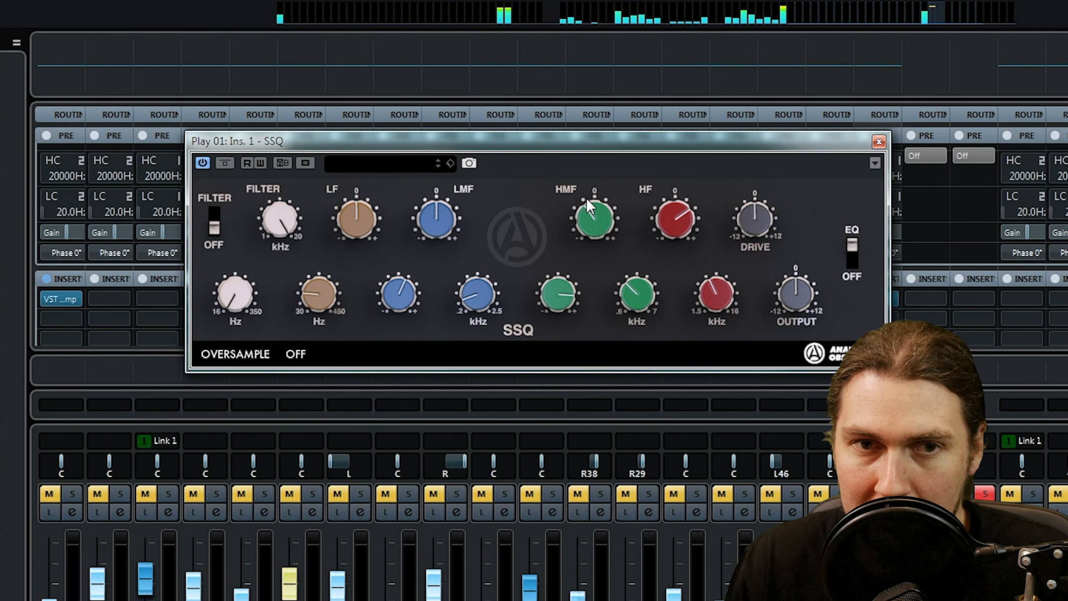
Sweep LMF with a strong boost, lower its frequency to the minimum and raise its bandwidth, and set a slight LMF cut.
drag(441, 222, 462, 98)
drag(479, 295, 482, 337)
drag(396, 296, 400, 271)
drag(436, 222, 438, 314)
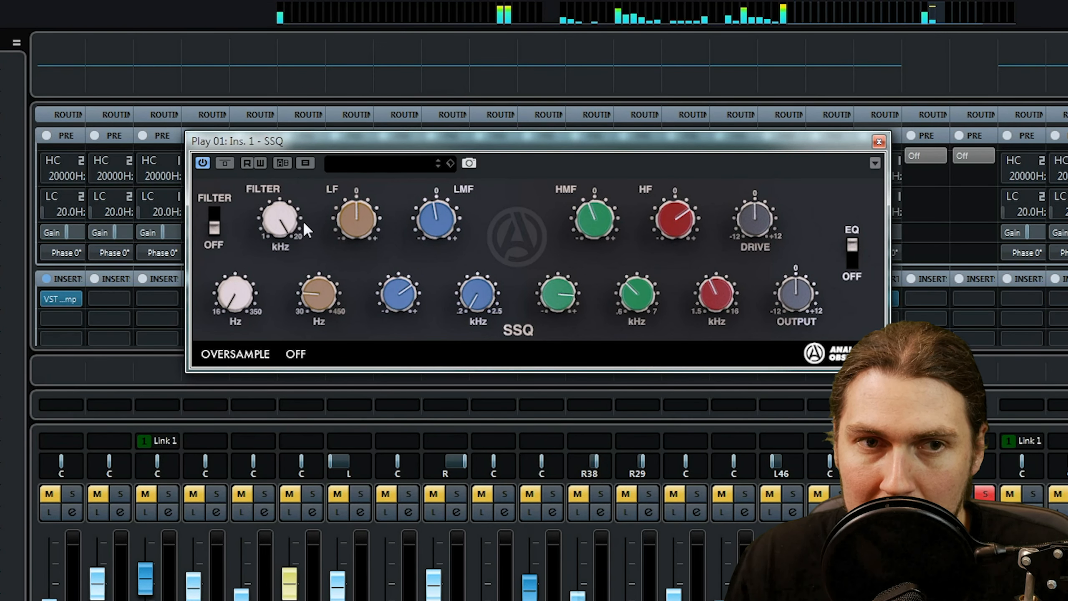
Boost LF at a higher frequency, raise the Hz filter cutoff and switch the filter on.
drag(339, 223, 352, 203)
mouse_move(326, 287)
mouse_down()
mouse_move(357, 214)
mouse_move(311, 305)
mouse_move(324, 286)
mouse_up()
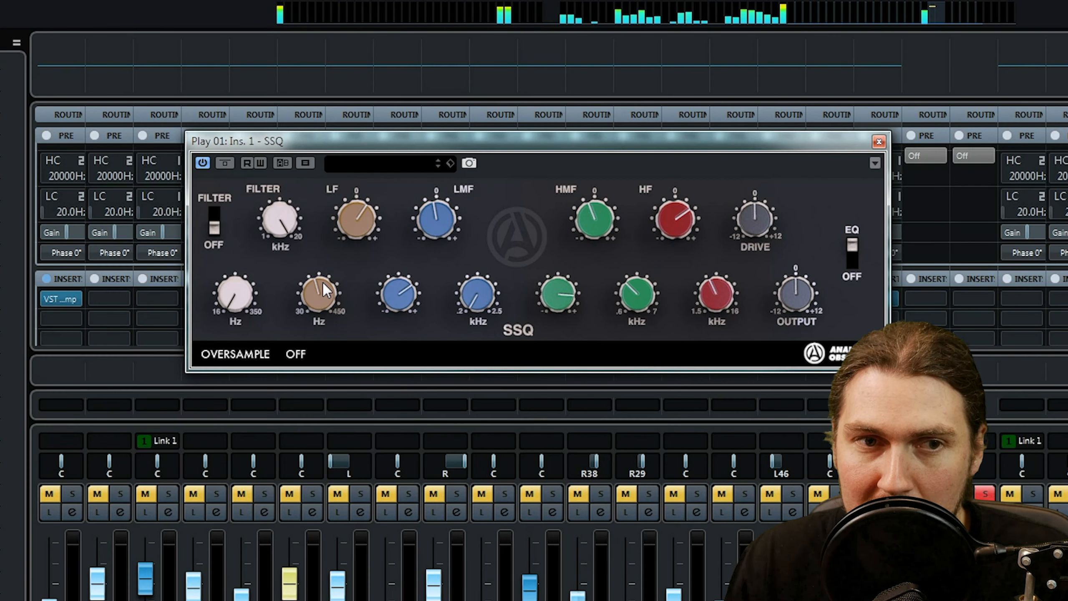
drag(249, 288, 252, 266)
click(211, 229)
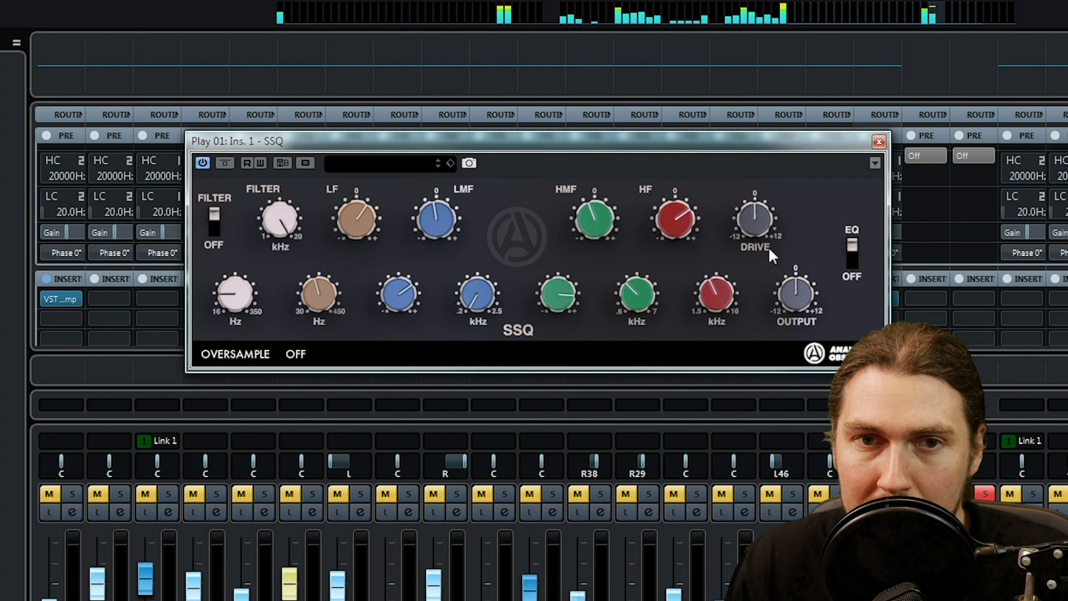
Turn the drive down to -12 and the output down slightly, and compare the EQ section off and on.
drag(748, 226, 748, 365)
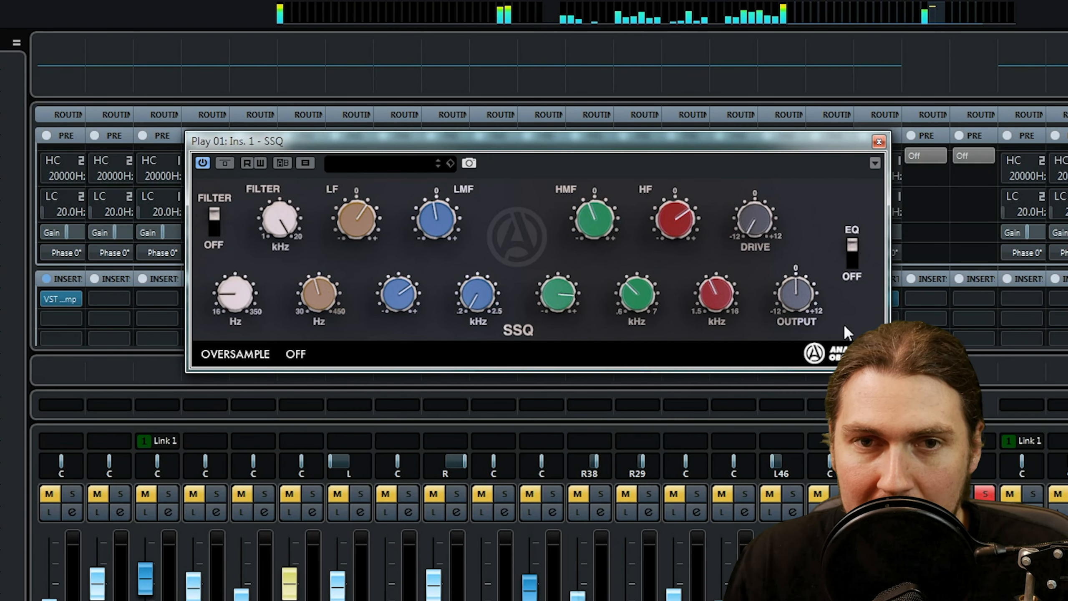
click(852, 252)
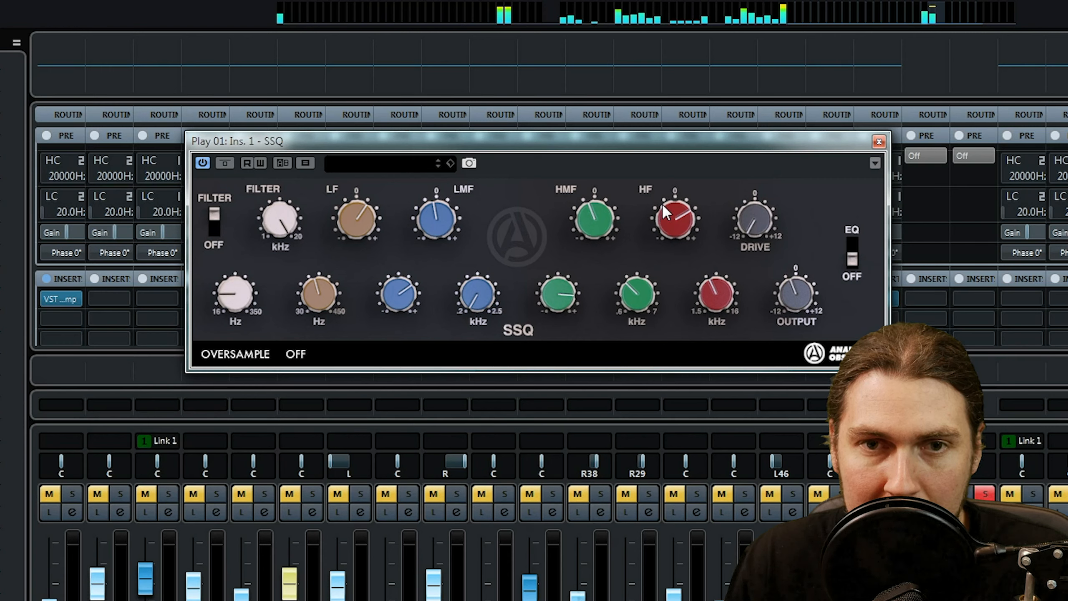
click(850, 252)
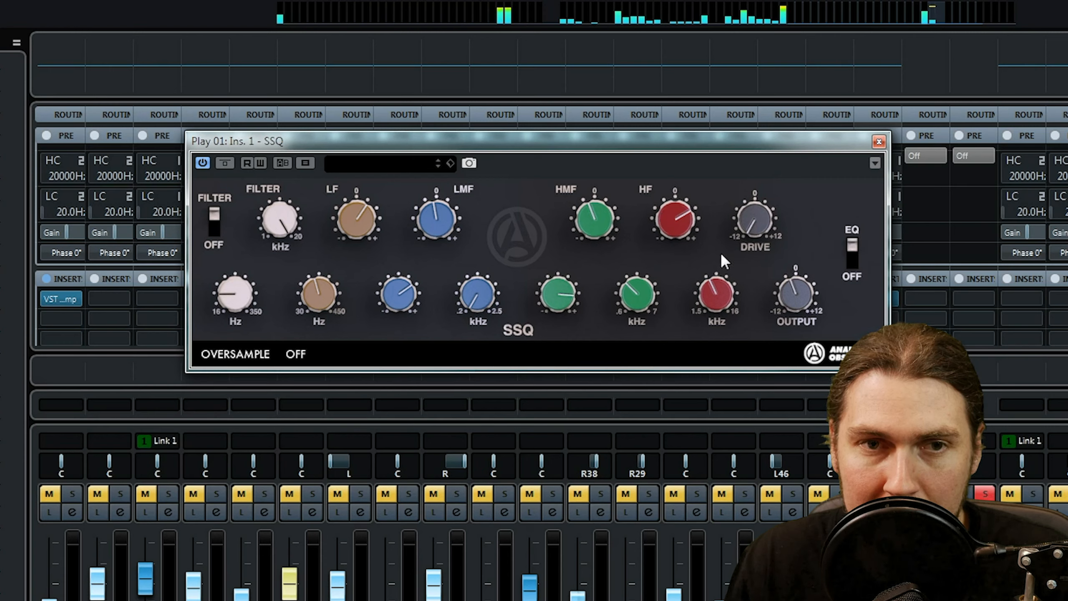
Sweep HF with a stronger boost, lower the HF and HMF frequencies slightly, and bring the HF boost back to moderate.
drag(682, 214, 691, 172)
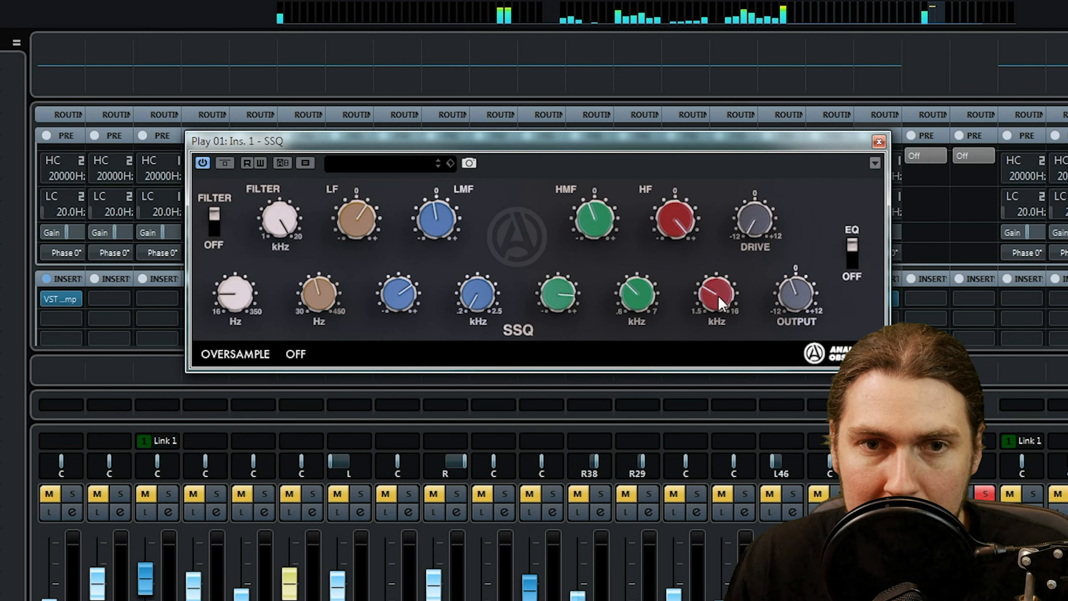
mouse_move(722, 282)
mouse_down()
mouse_move(724, 246)
mouse_move(720, 297)
mouse_move(719, 284)
mouse_up()
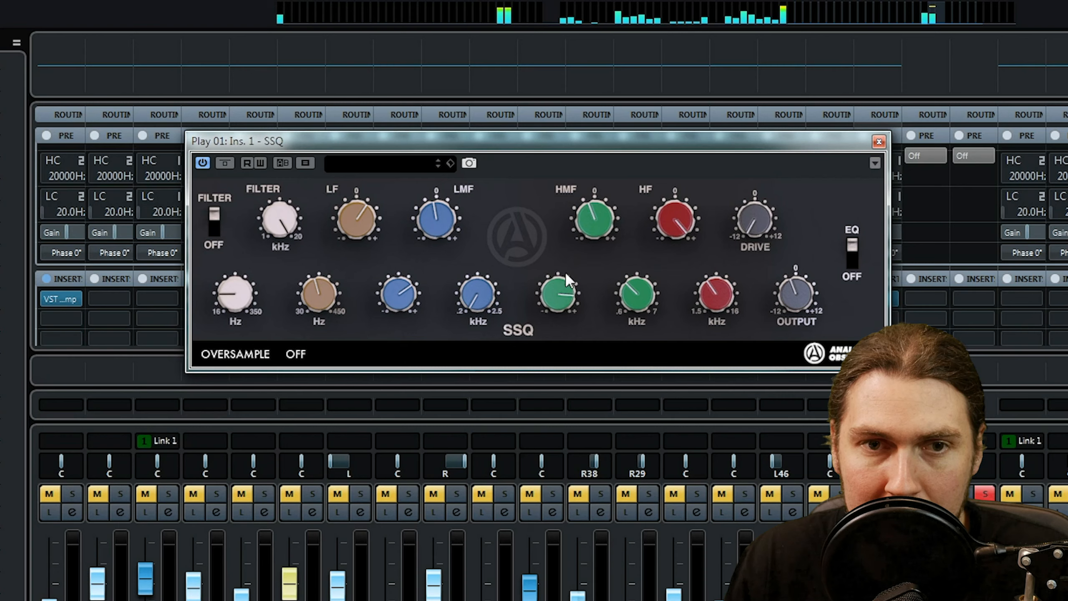
drag(644, 303, 637, 318)
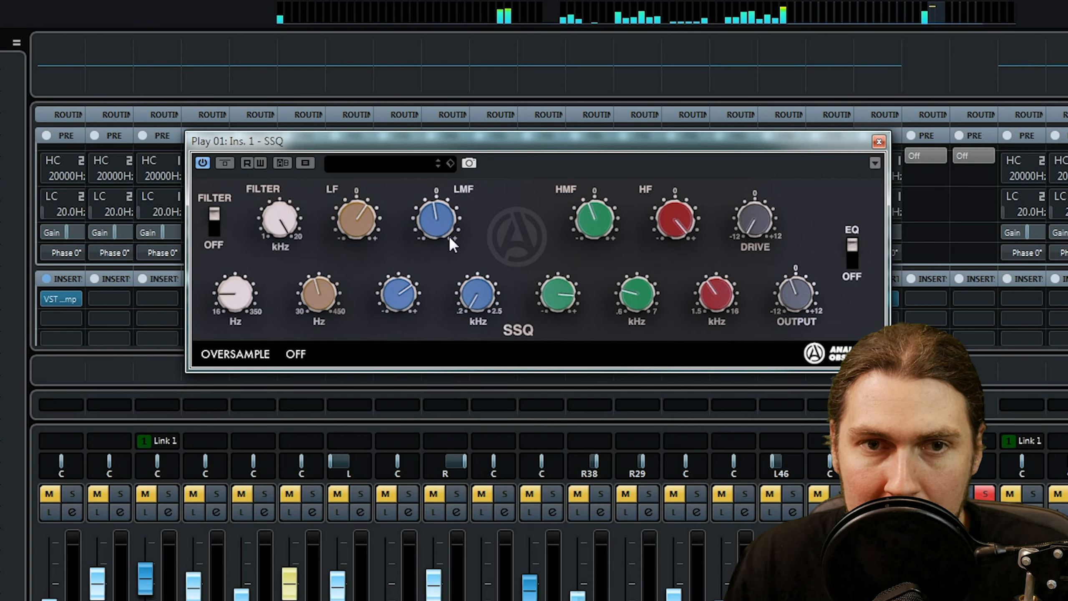
drag(672, 285, 672, 297)
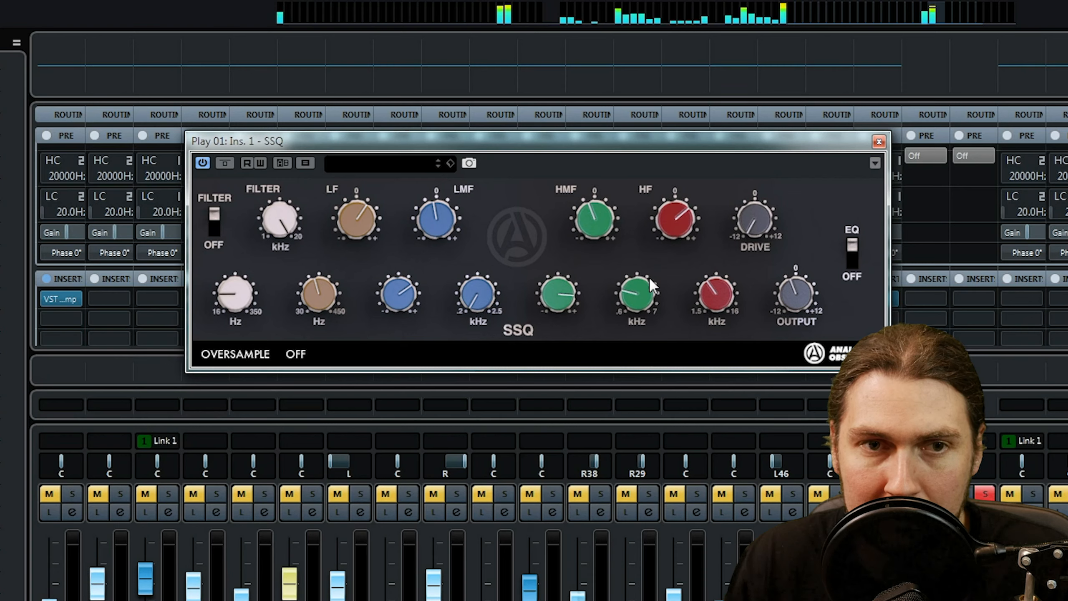
Sweep LMF again with a boost, raise its frequency, and set a deeper LMF cut.
drag(441, 223, 460, 127)
drag(480, 296, 493, 246)
drag(437, 212, 428, 319)
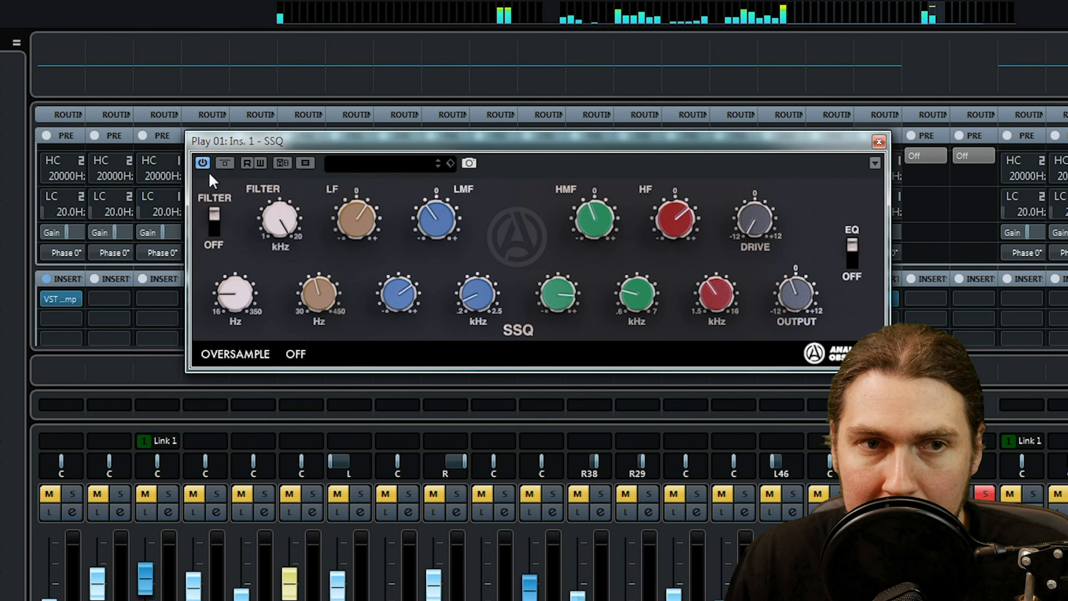
Compare the Play 01 SSQ bypassed and active, and close its window.
click(227, 161)
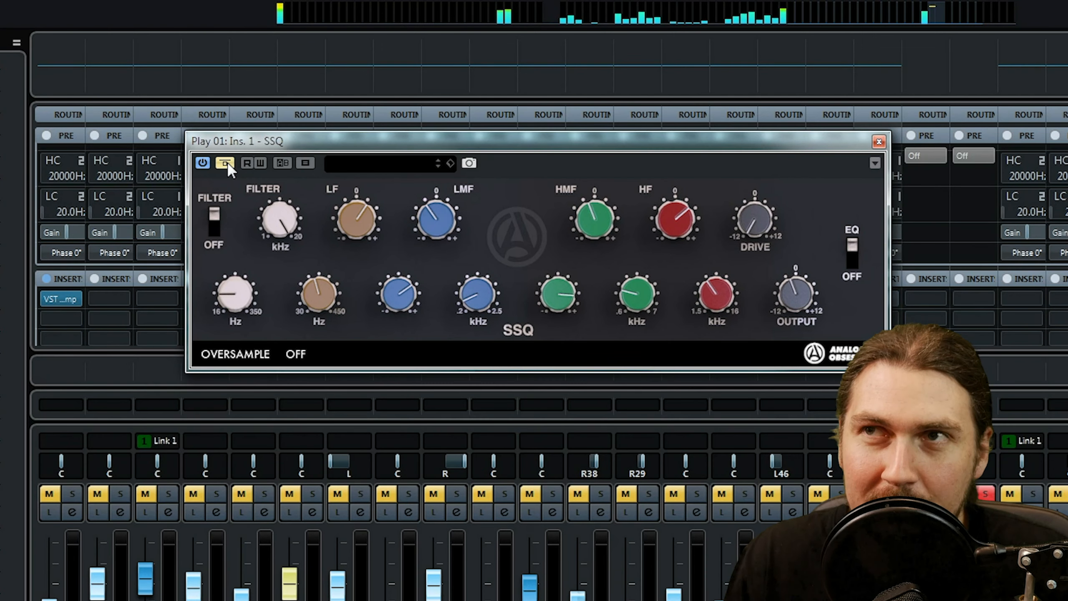
click(225, 162)
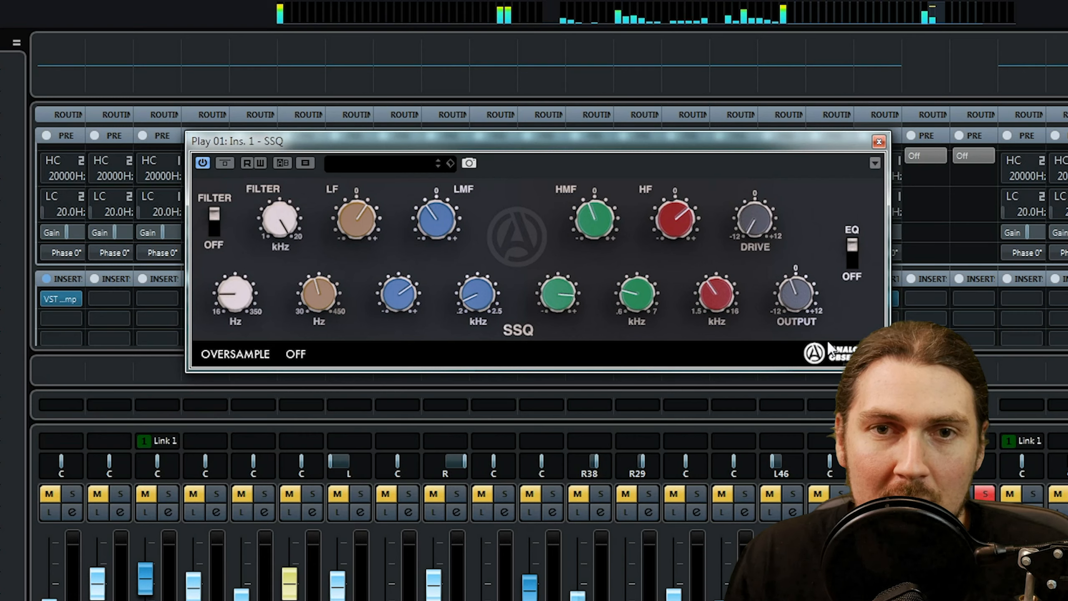
click(879, 141)
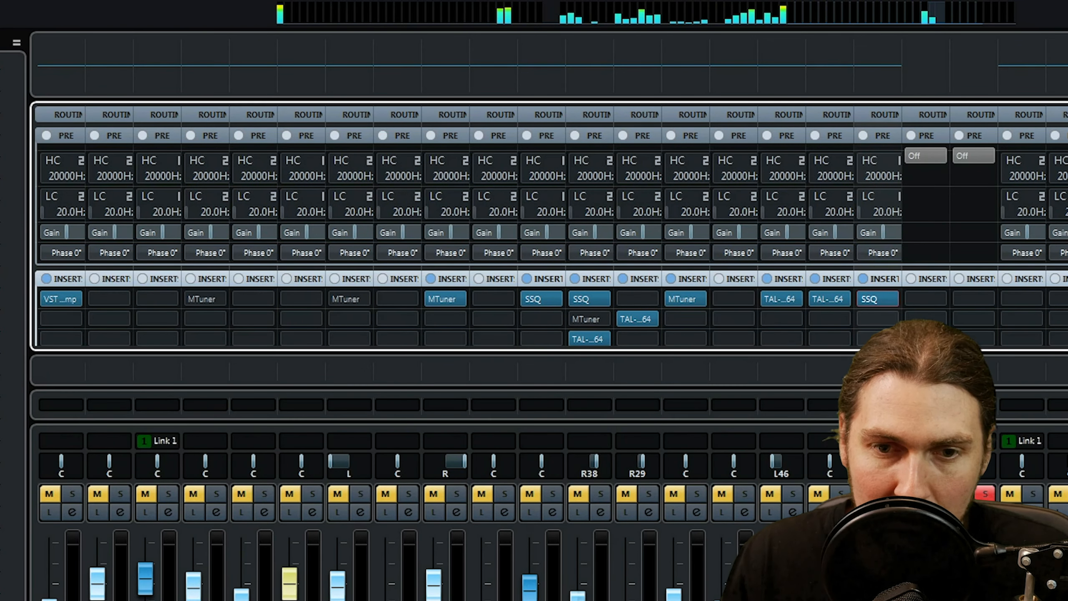
Select the guitar and drum channels that carry an SSQ insert, and clear all solos in the mixer.
click(889, 497)
ctrl+click(589, 595)
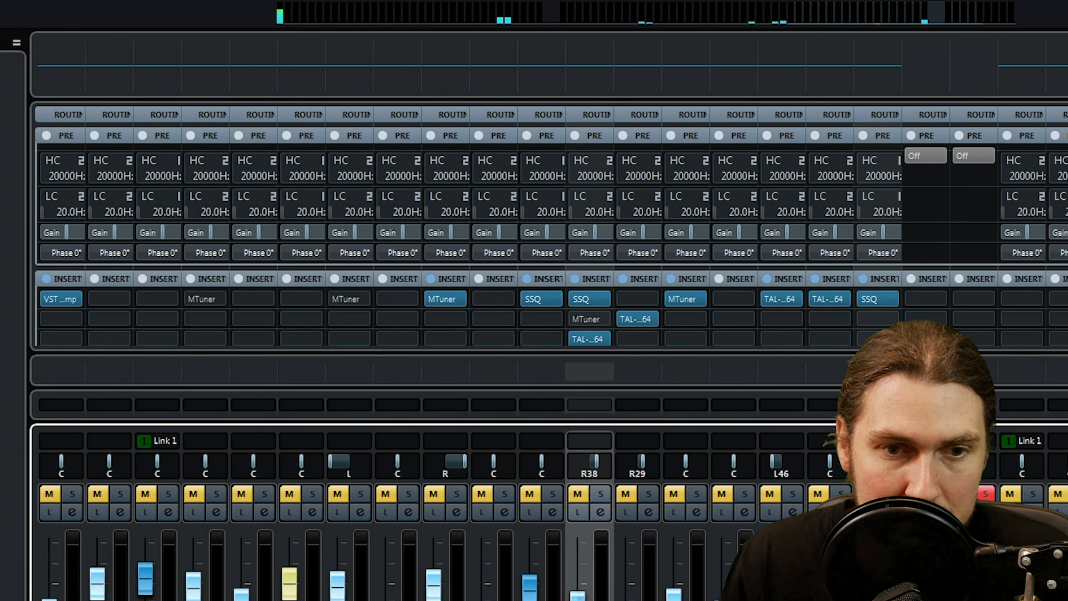
ctrl+click(542, 596)
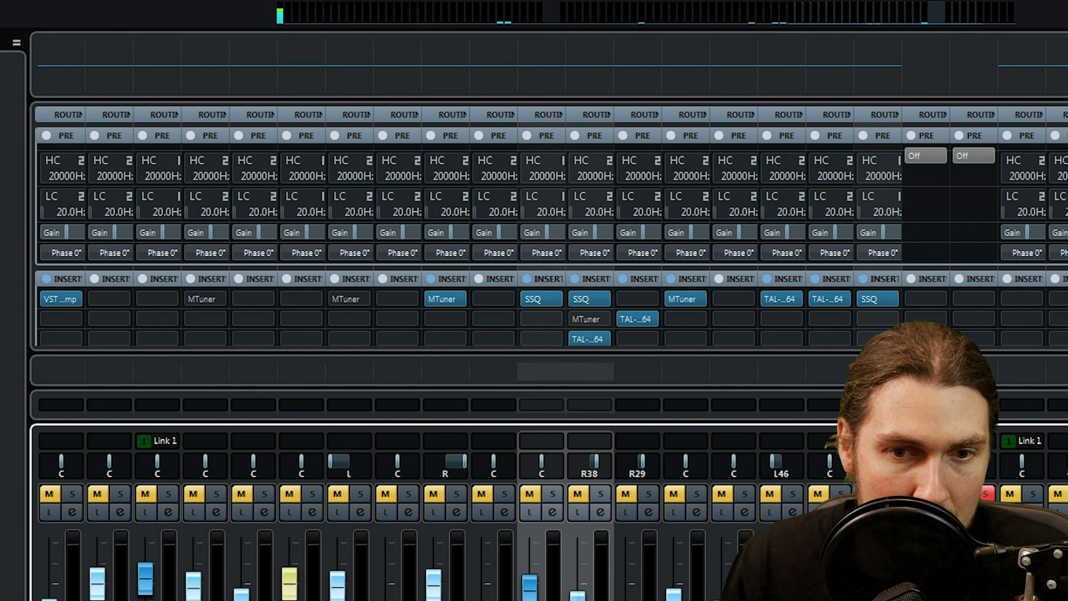
scroll(541, 504, left, 1)
scroll(541, 505, left, 20)
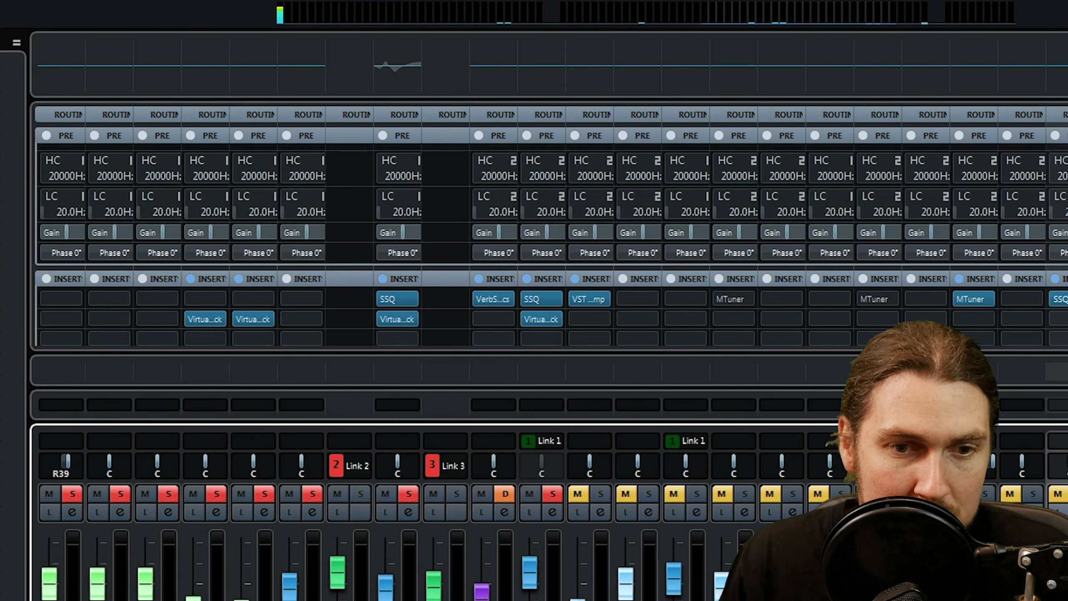
scroll(541, 505, right, 10)
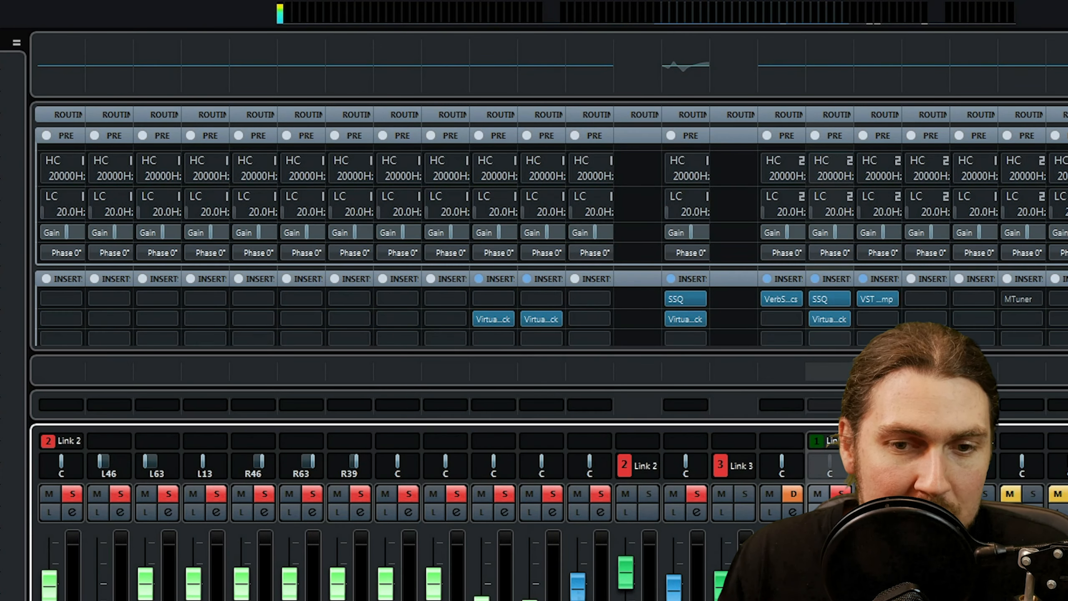
scroll(541, 504, left, 2)
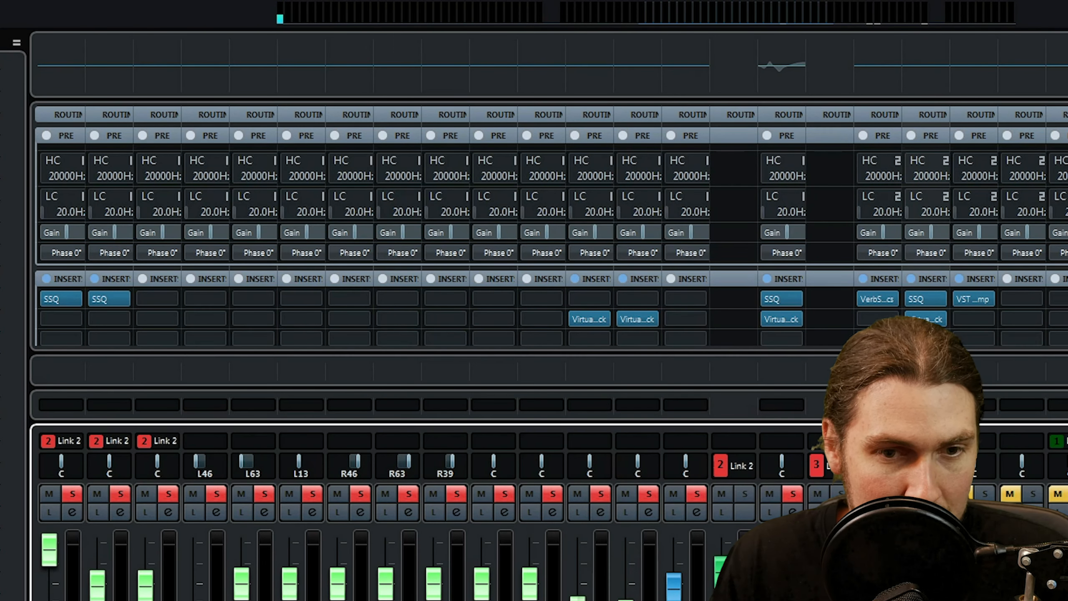
scroll(541, 504, left, 1)
scroll(541, 505, left, 3)
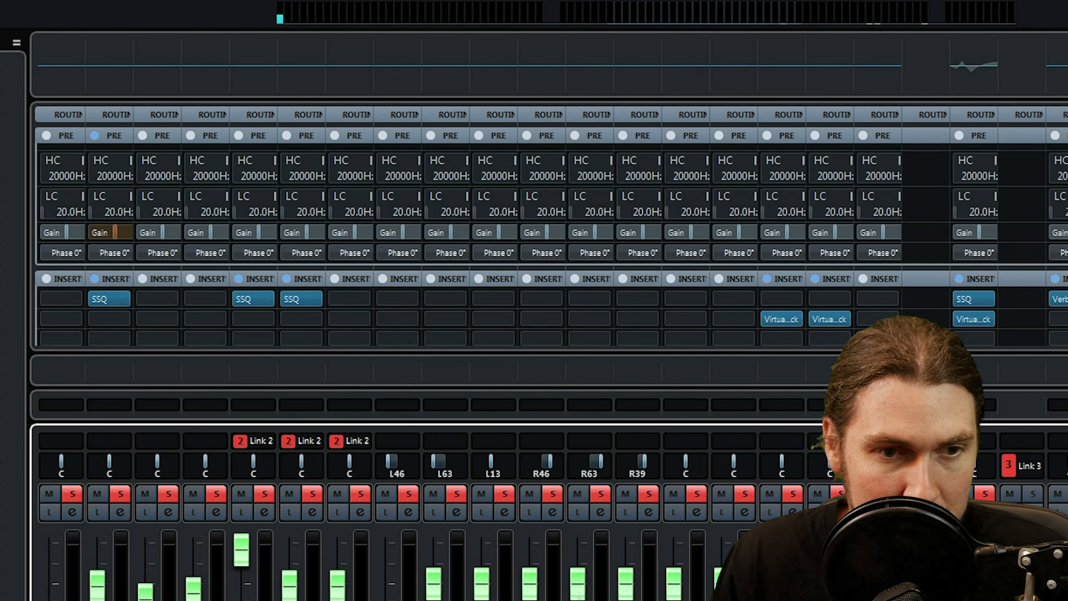
click(302, 593)
shift+click(253, 593)
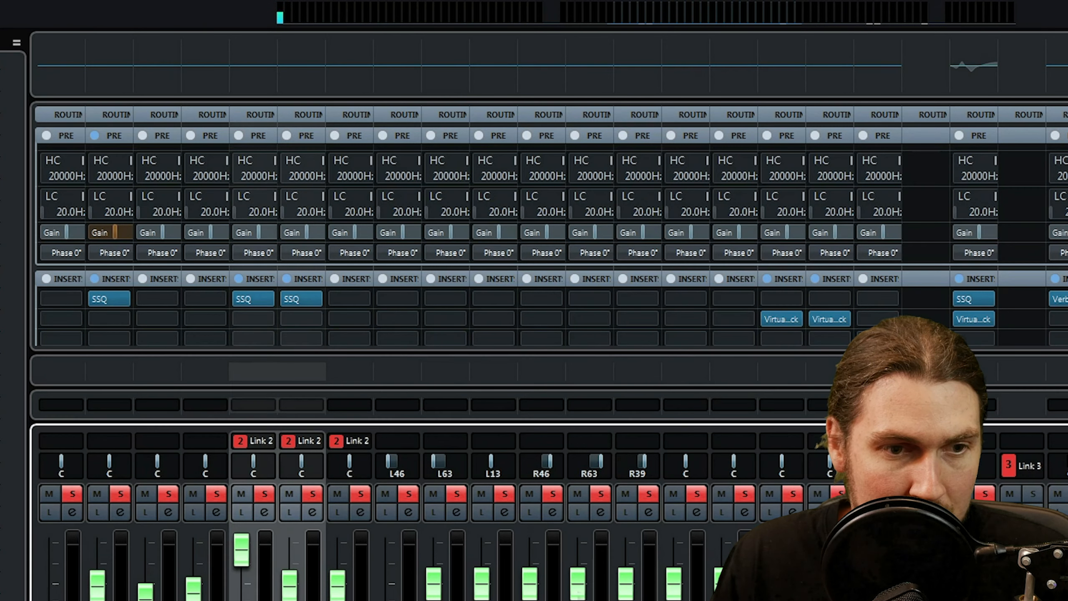
ctrl+click(109, 593)
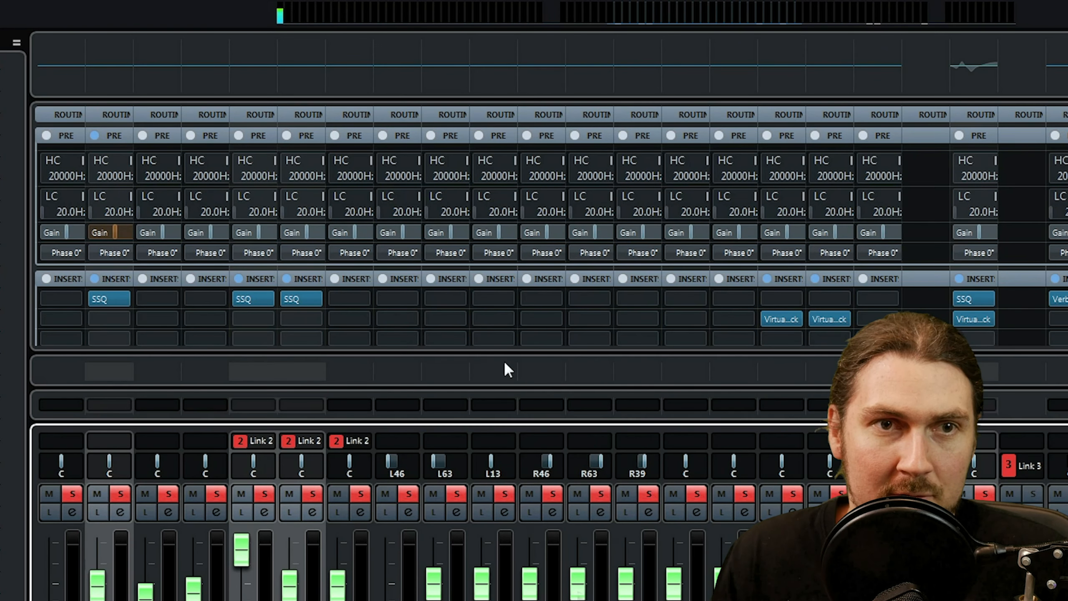
click(356, 1)
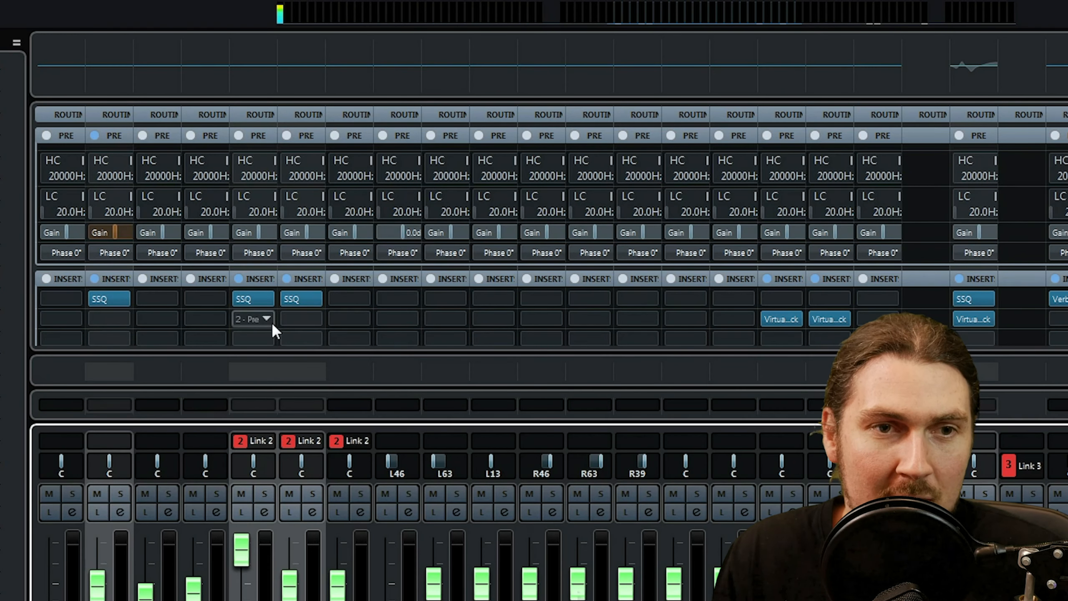
Compare the full mix with the SSQ inserts of all selected channels bypassed and active together.
click(242, 296)
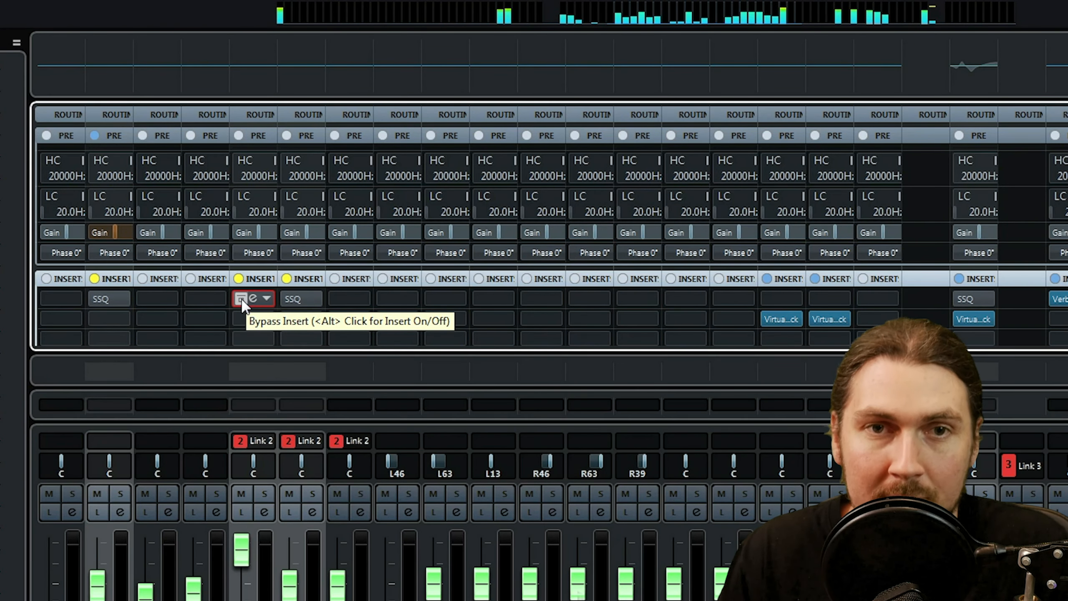
click(242, 299)
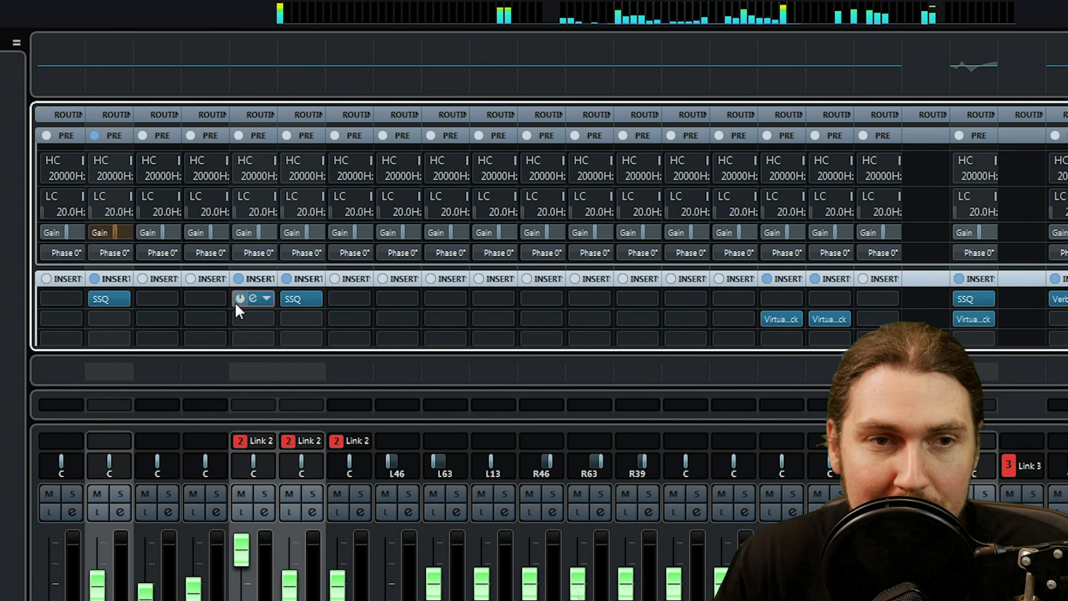
click(236, 301)
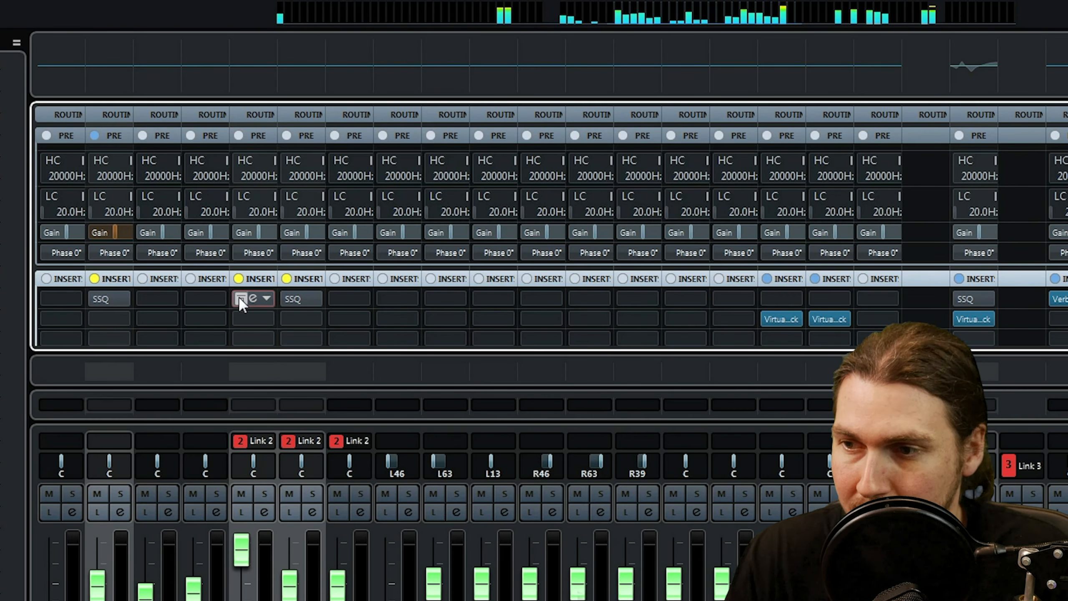
click(241, 298)
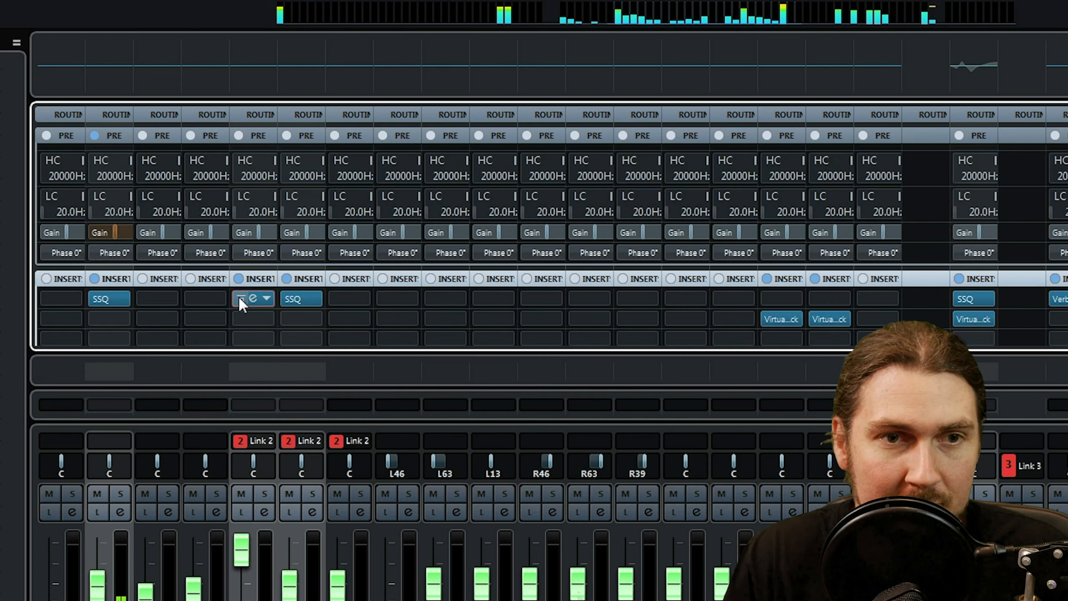